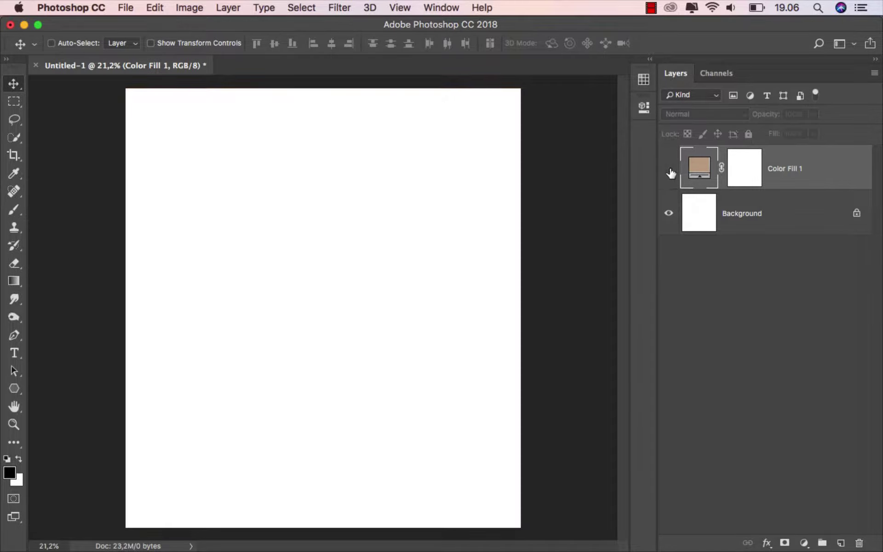
Step: Show the Color Fill 1 layer and place IMG_0289.png as an embedded image above it
{"action": "left_click", "coordinate": [670, 169]}
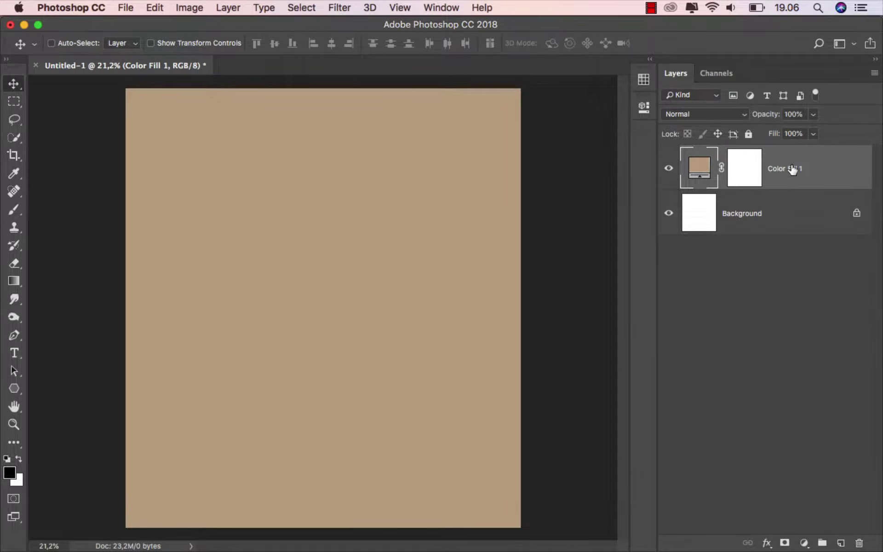
{"action": "left_click", "coordinate": [133, 16]}
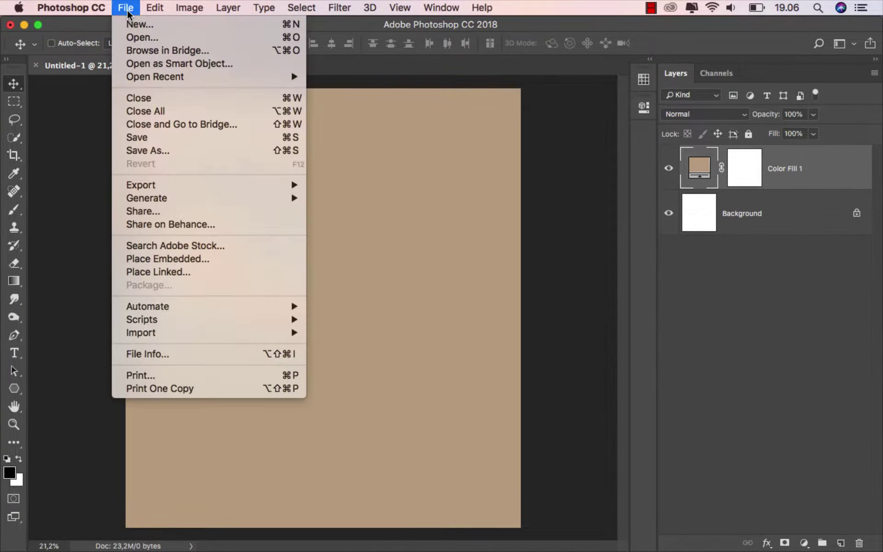
{"action": "left_click", "coordinate": [213, 262]}
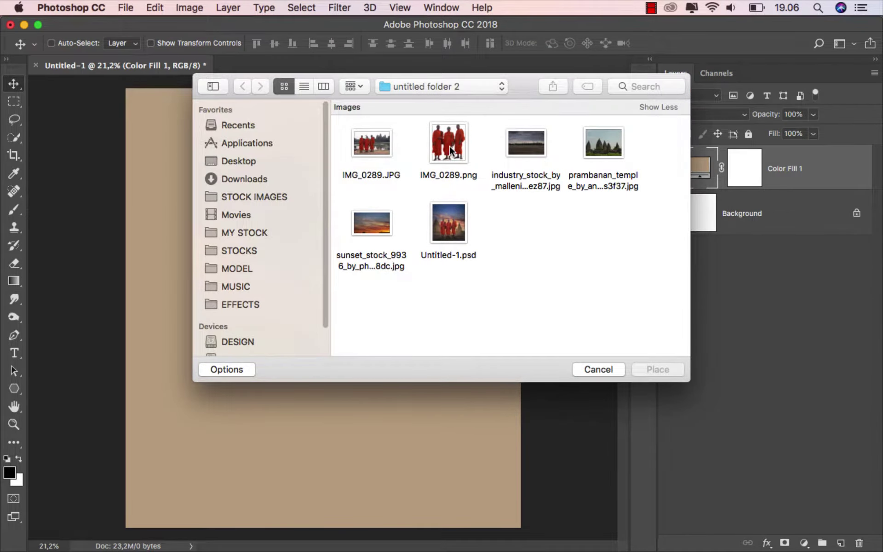
{"action": "left_click", "coordinate": [451, 152]}
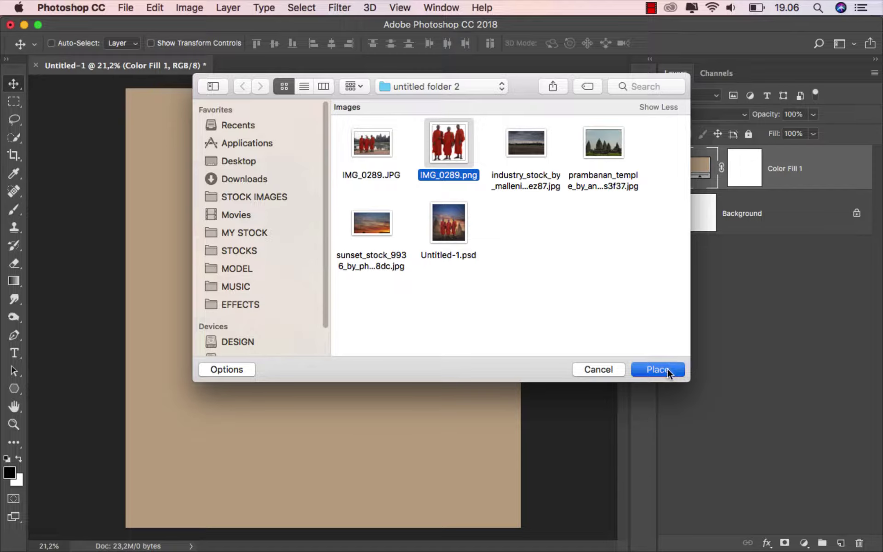
{"action": "left_click", "coordinate": [666, 368]}
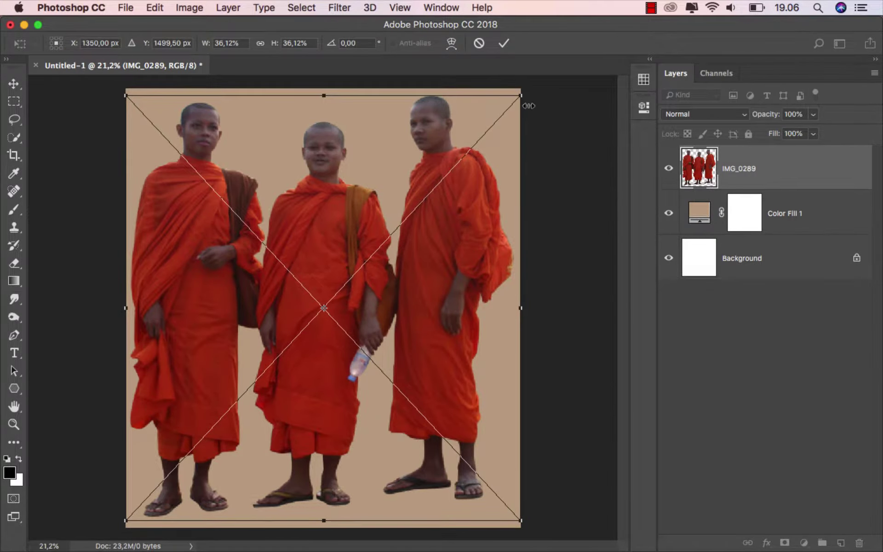
Step: Scale the placed image of the three monks to about 19.5% and move it down to Y about 1871.5 px
{"action": "left_click_drag", "start_coordinate": [522, 98], "coordinate": [429, 193]}
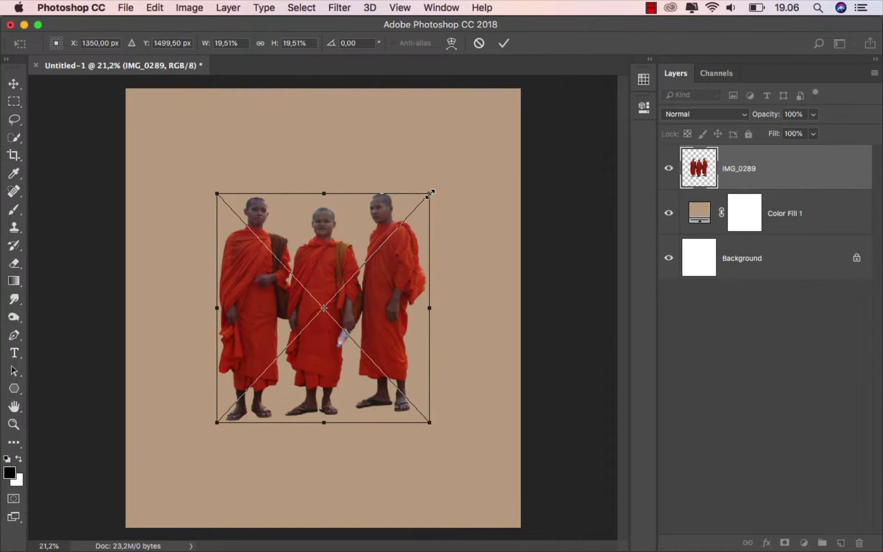
{"action": "left_click_drag", "start_coordinate": [315, 250], "coordinate": [316, 304]}
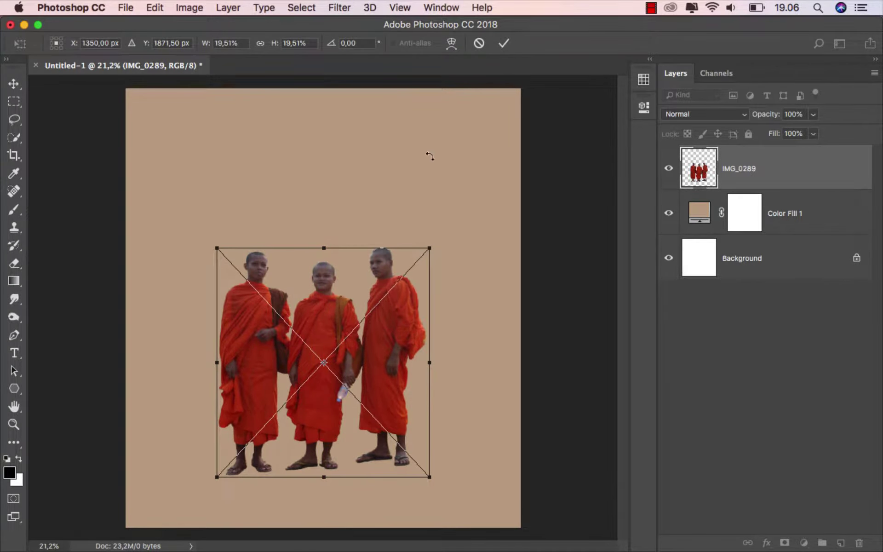
{"action": "left_click", "coordinate": [505, 44]}
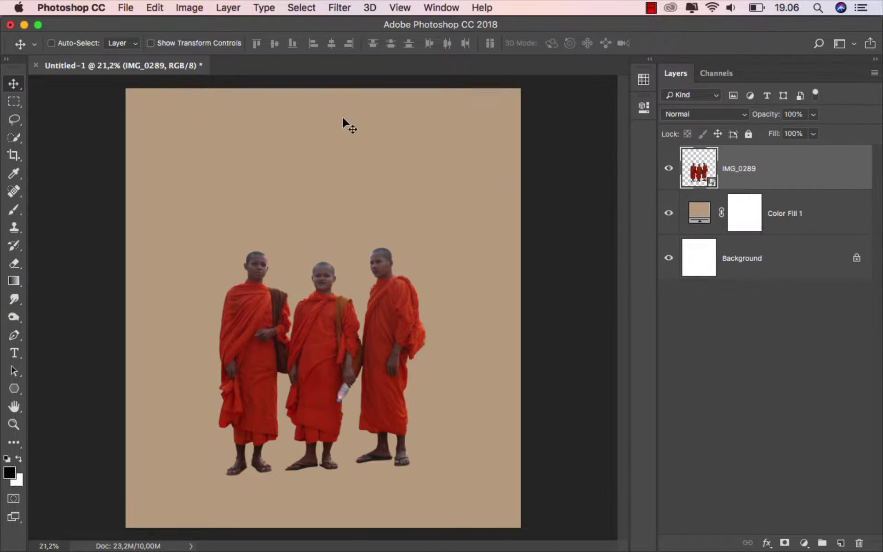
Step: Place the industry_stock photo as an embedded layer beneath IMG_0289 and move it down to the canvas's lower edge
{"action": "left_click", "coordinate": [126, 8]}
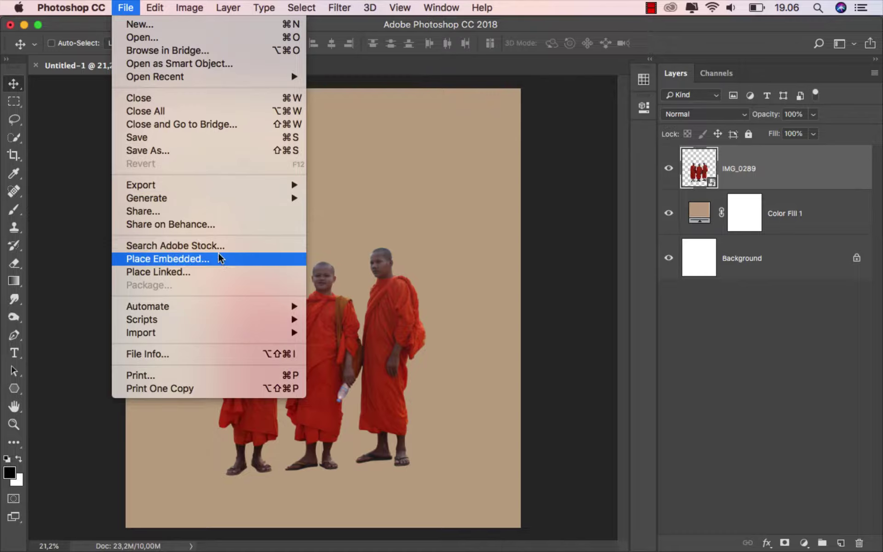
{"action": "left_click", "coordinate": [271, 259]}
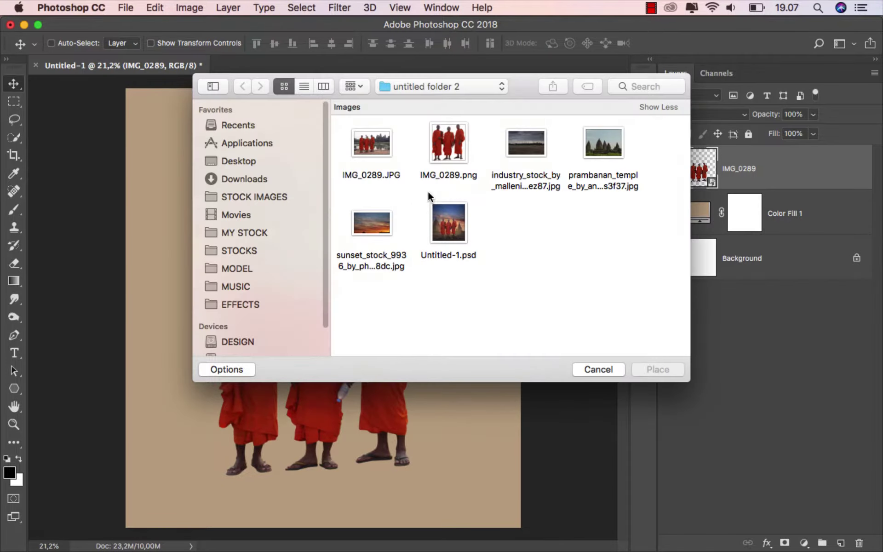
{"action": "left_click", "coordinate": [532, 146]}
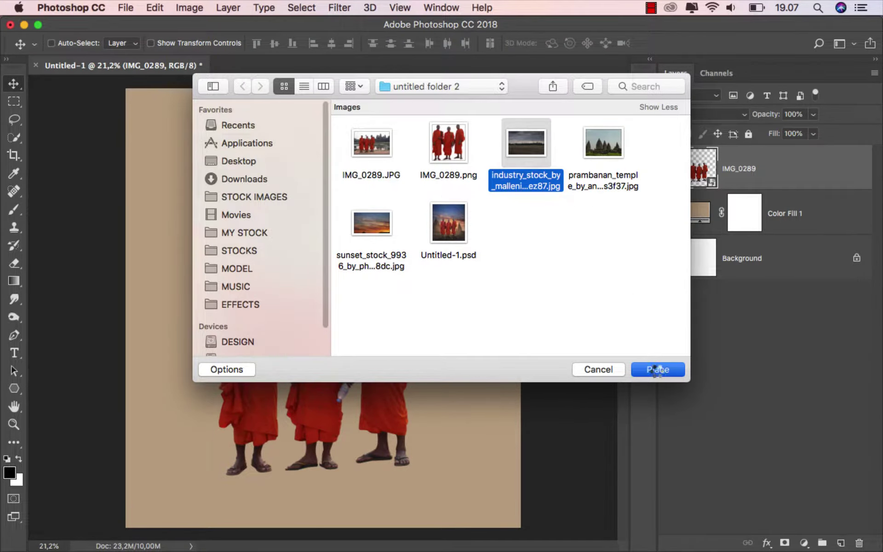
{"action": "left_click", "coordinate": [656, 369]}
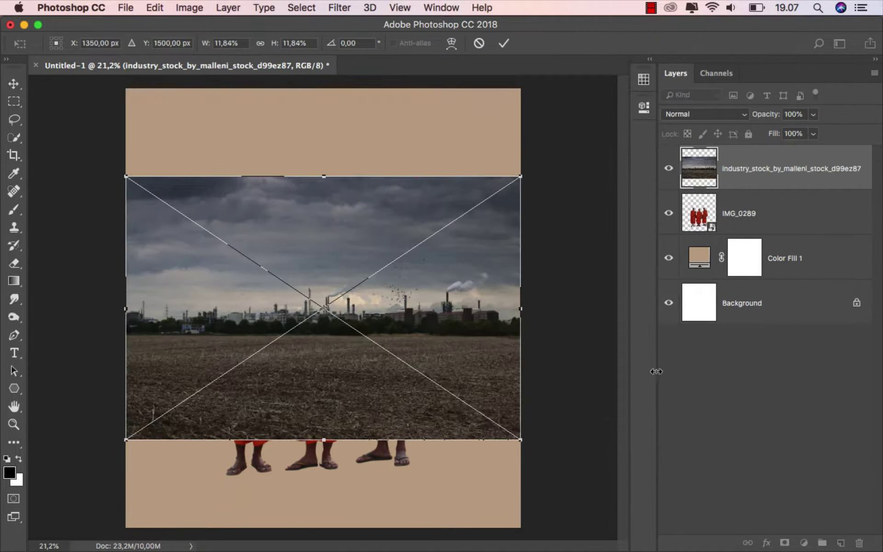
{"action": "left_click", "coordinate": [505, 44]}
{"action": "left_click_drag", "start_coordinate": [762, 171], "coordinate": [757, 219]}
{"action": "left_click_drag", "start_coordinate": [375, 293], "coordinate": [374, 376]}
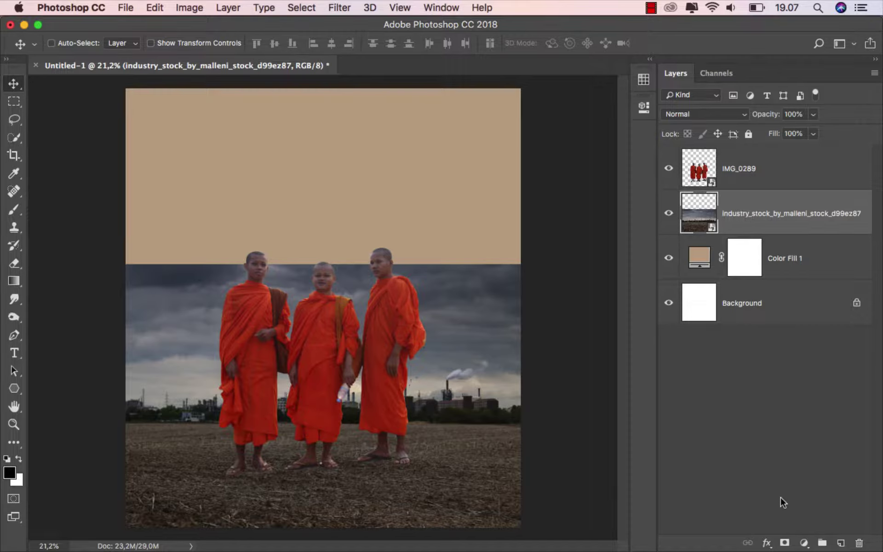
Step: Add a layer mask to the industry_stock layer and set up a soft round 86 px brush with black as the foreground color
{"action": "left_click", "coordinate": [784, 542]}
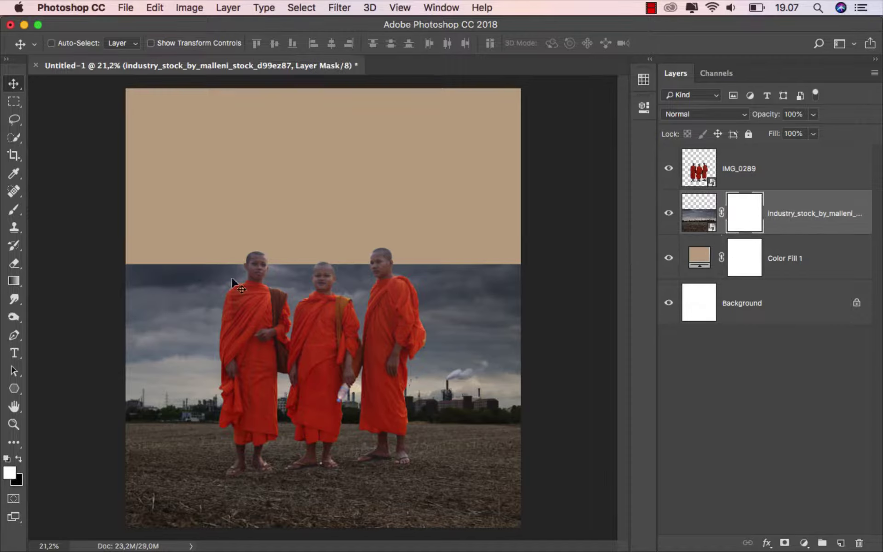
{"action": "left_click", "coordinate": [13, 210]}
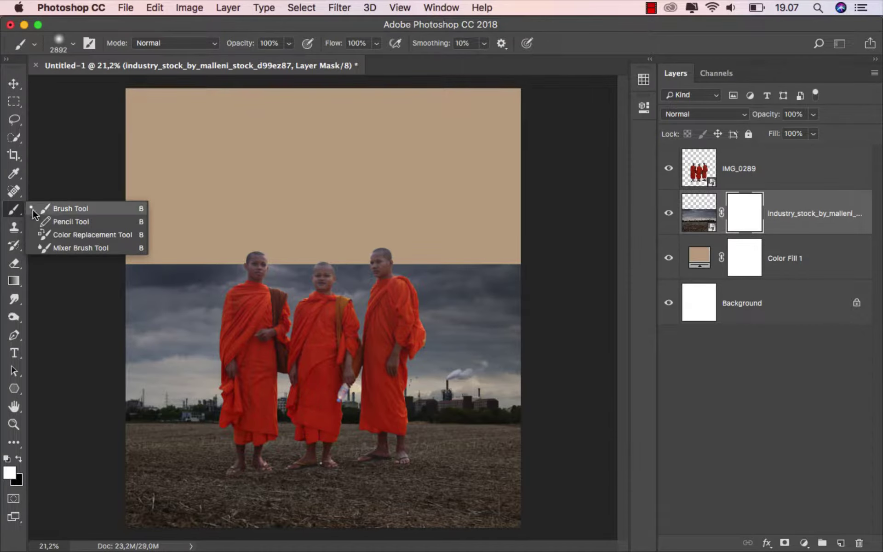
{"action": "left_click", "coordinate": [58, 208]}
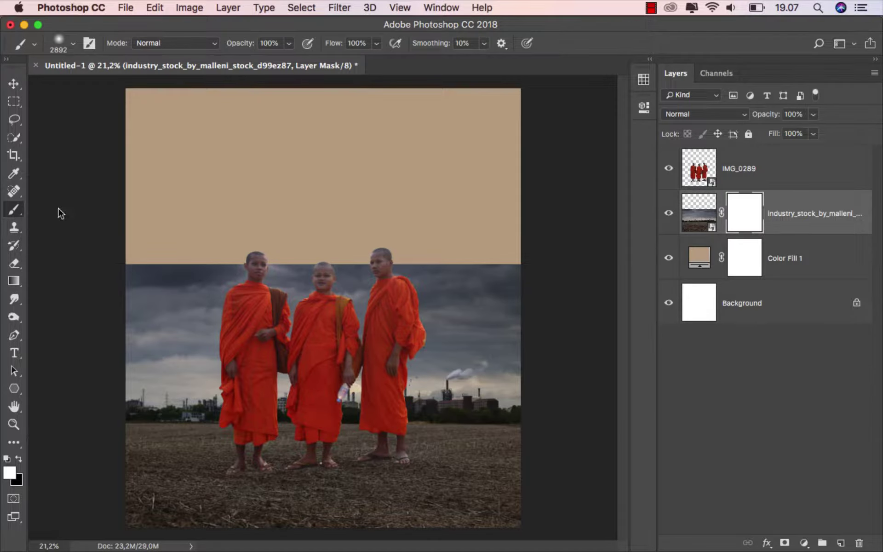
{"action": "right_click", "coordinate": [289, 276]}
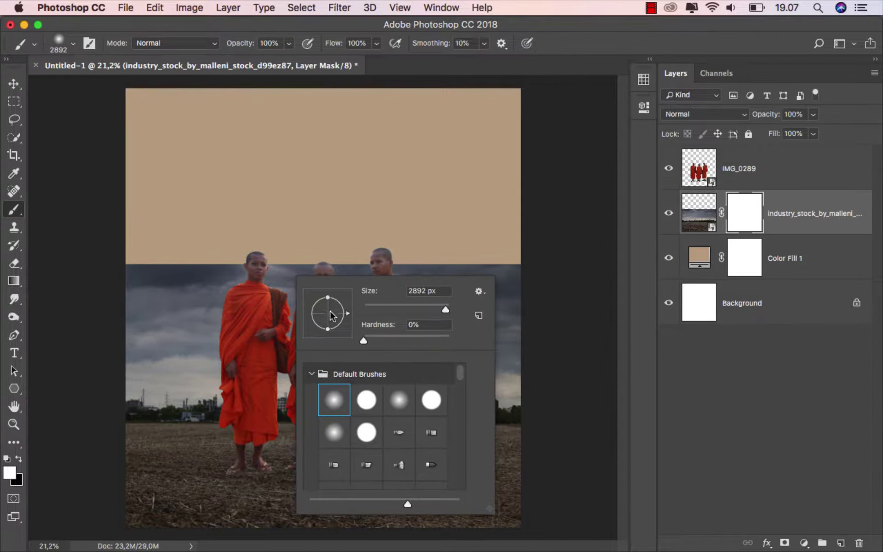
{"action": "left_click", "coordinate": [400, 309]}
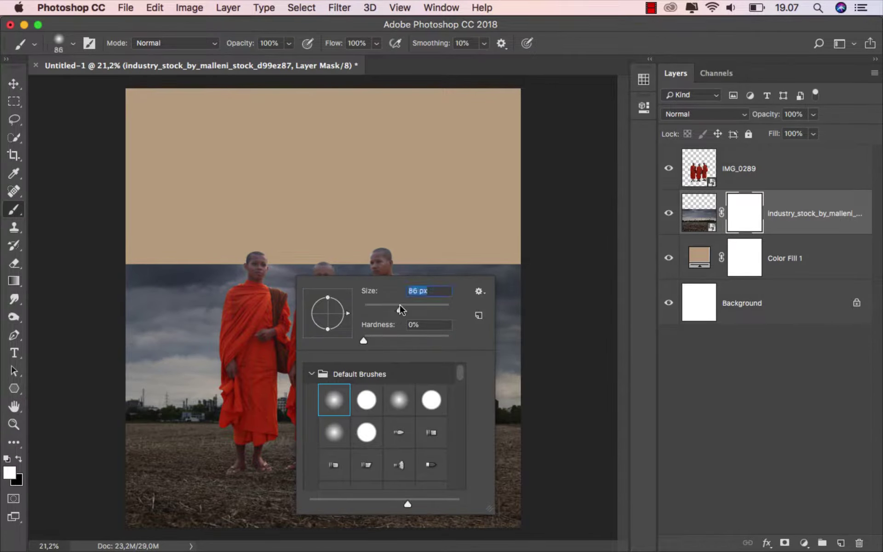
{"action": "left_click", "coordinate": [19, 458]}
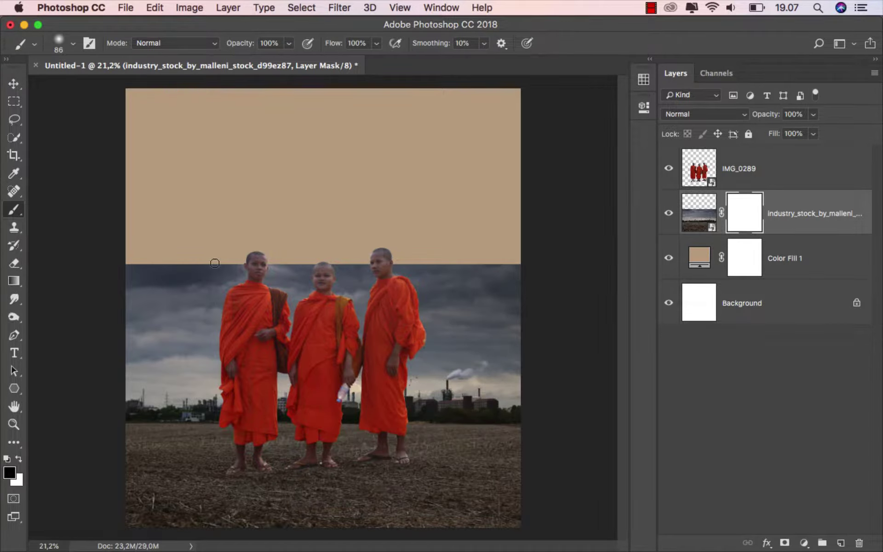
Step: Enlarge the brush and paint black on the industry_stock mask across the dark clouds behind the monks
{"action": "key", "text": "bracketright"}
{"action": "key", "text": "bracketright"}
{"action": "key", "text": "bracketright"}
{"action": "key", "text": "bracketright"}
{"action": "key", "text": "bracketright"}
{"action": "key", "text": "bracketright"}
{"action": "key", "text": "bracketright"}
{"action": "mouse_move", "coordinate": [120, 265]}
{"action": "left_mouse_down"}
{"action": "mouse_move", "coordinate": [214, 276]}
{"action": "mouse_move", "coordinate": [541, 273]}
{"action": "mouse_move", "coordinate": [483, 288]}
{"action": "mouse_move", "coordinate": [114, 279]}
{"action": "mouse_move", "coordinate": [467, 267]}
{"action": "mouse_move", "coordinate": [229, 253]}
{"action": "mouse_move", "coordinate": [187, 289]}
{"action": "mouse_move", "coordinate": [243, 309]}
{"action": "mouse_move", "coordinate": [365, 302]}
{"action": "mouse_move", "coordinate": [497, 309]}
{"action": "mouse_move", "coordinate": [514, 320]}
{"action": "mouse_move", "coordinate": [449, 319]}
{"action": "left_mouse_up"}
Step: Adjust the brush size and mask out the remaining sky and factory skyline along the industry_stock photo's horizon
{"action": "key", "text": "bracketright"}
{"action": "key", "text": "bracketright"}
{"action": "key", "text": "bracketright"}
{"action": "key", "text": "bracketright"}
{"action": "key", "text": "bracketleft"}
{"action": "key", "text": "bracketleft"}
{"action": "key", "text": "bracketleft"}
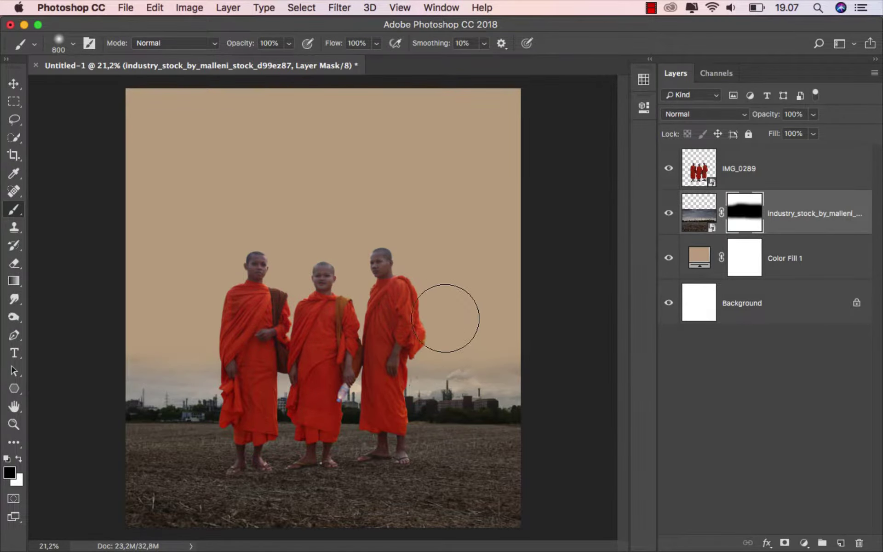
{"action": "mouse_move", "coordinate": [88, 374]}
{"action": "left_mouse_down"}
{"action": "mouse_move", "coordinate": [404, 383]}
{"action": "mouse_move", "coordinate": [547, 371]}
{"action": "left_mouse_up"}
Step: Fade the field's far edge into the beige background by painting black along the horizon with a 300 to 400 px brush
{"action": "key", "text": "bracketleft"}
{"action": "key", "text": "bracketleft"}
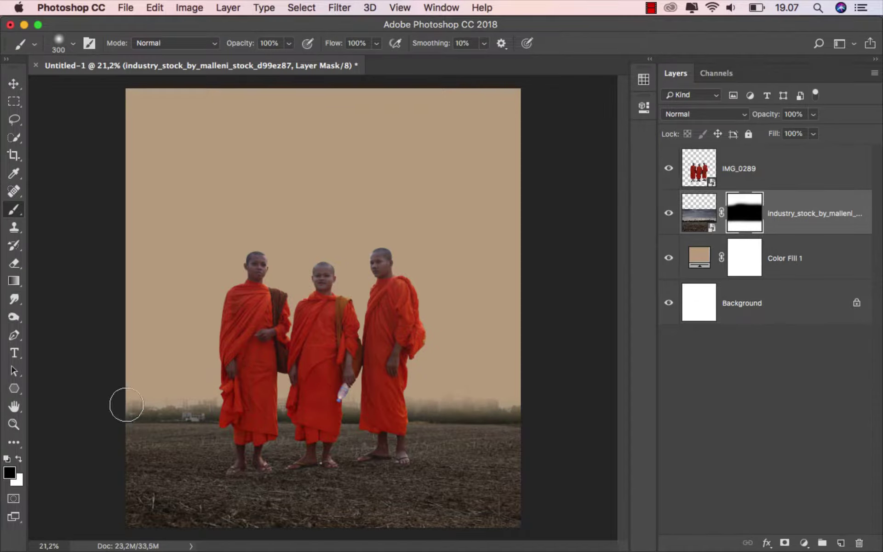
{"action": "left_click_drag", "start_coordinate": [126, 404], "coordinate": [561, 396]}
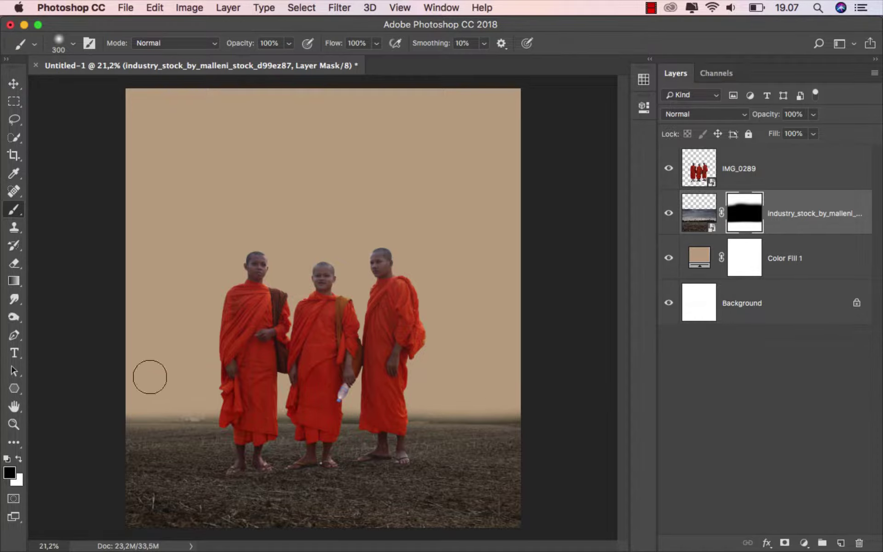
{"action": "key", "text": "bracketright"}
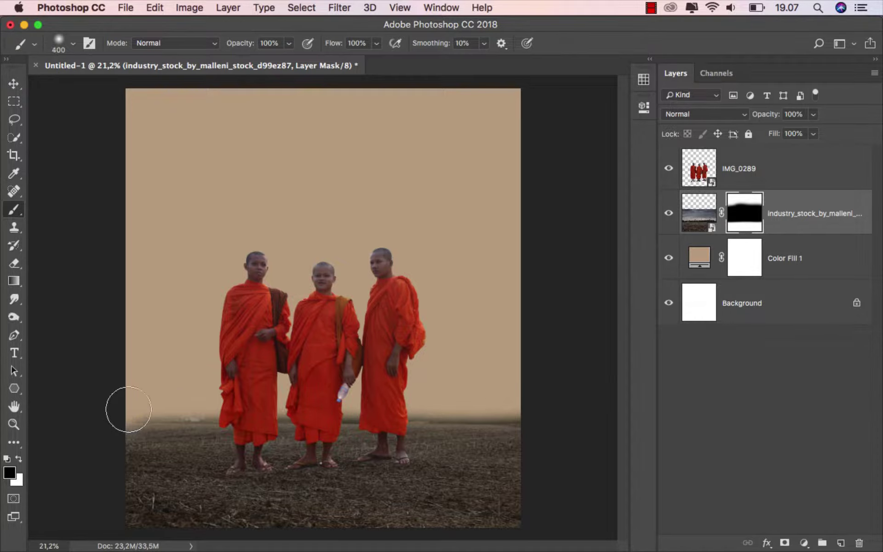
{"action": "left_click_drag", "start_coordinate": [176, 407], "coordinate": [534, 404]}
{"action": "key", "text": "bracketleft"}
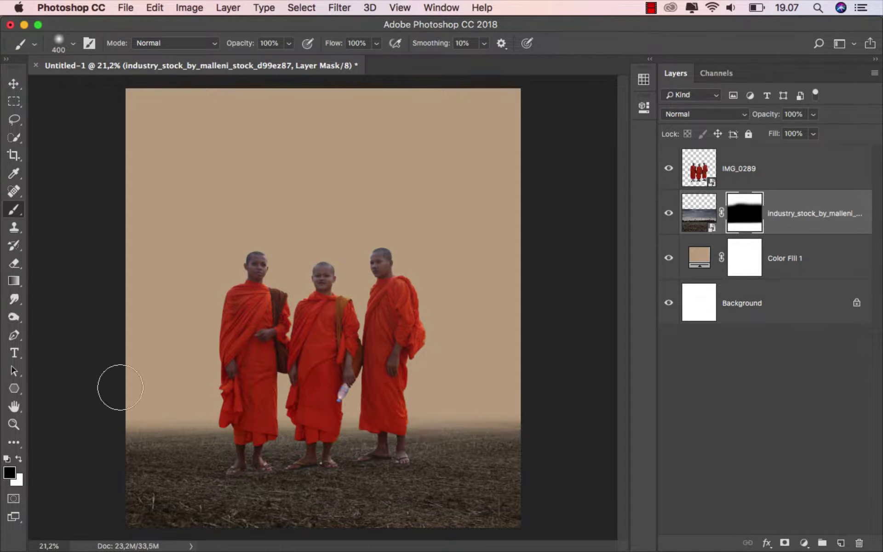
{"action": "mouse_move", "coordinate": [133, 395]}
{"action": "left_mouse_down"}
{"action": "mouse_move", "coordinate": [286, 422]}
{"action": "mouse_move", "coordinate": [409, 412]}
{"action": "mouse_move", "coordinate": [538, 416]}
{"action": "left_mouse_up"}
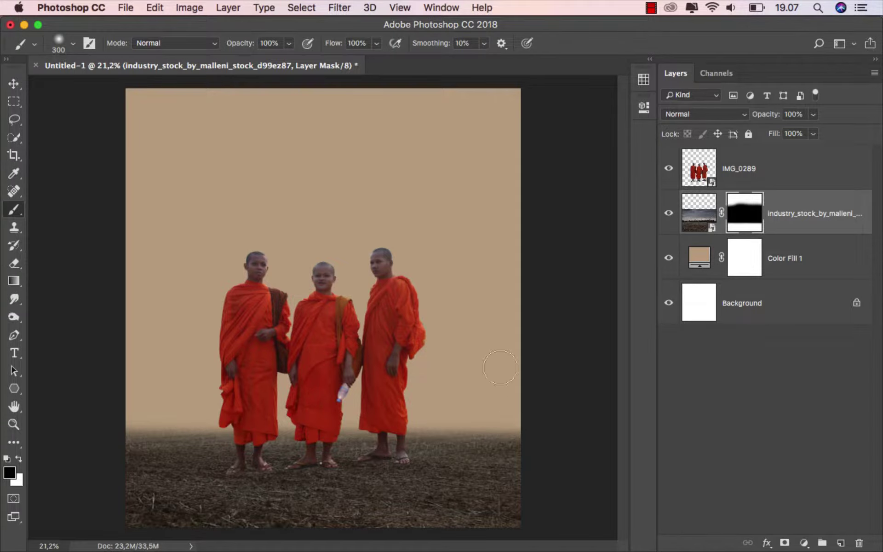
{"action": "left_click", "coordinate": [14, 83]}
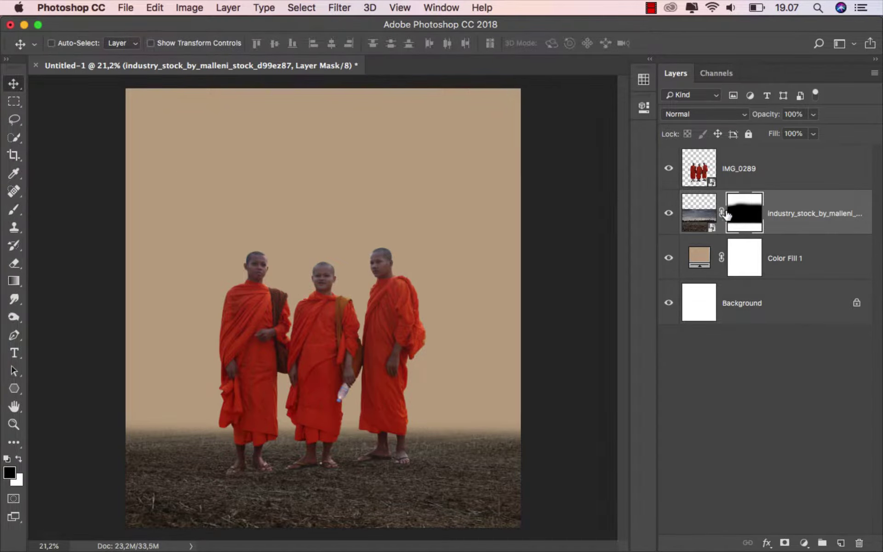
{"action": "left_click", "coordinate": [668, 213]}
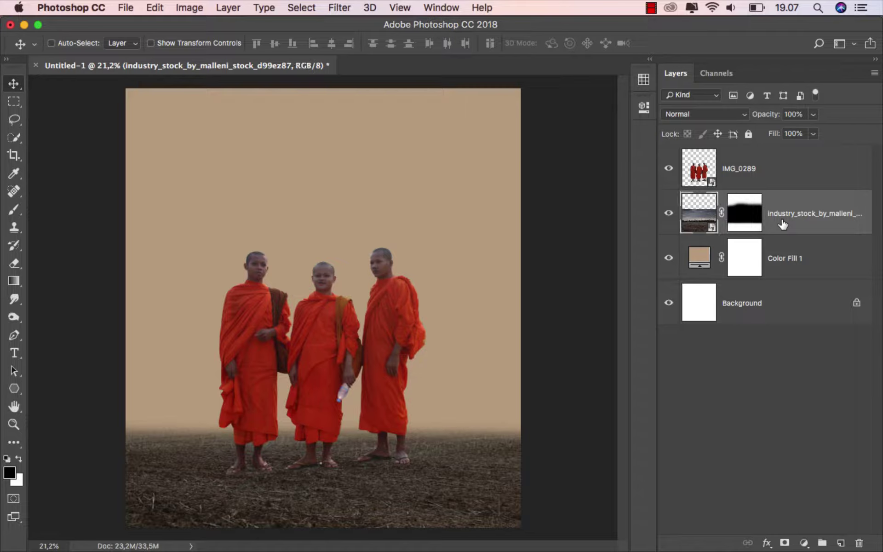
Step: Place the prambanan_temple photo as an embedded layer above the IMG_0289 layer, keeping its default placement size
{"action": "left_click", "coordinate": [776, 184]}
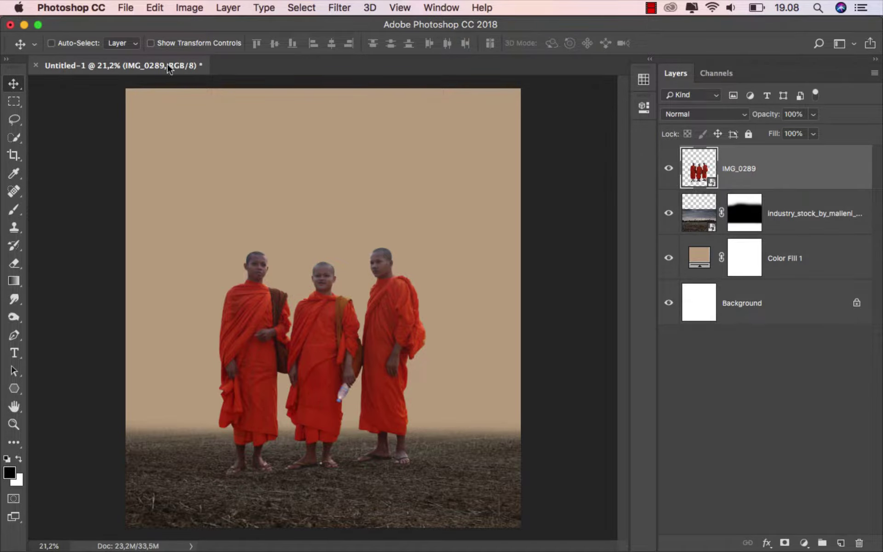
{"action": "left_click", "coordinate": [125, 8]}
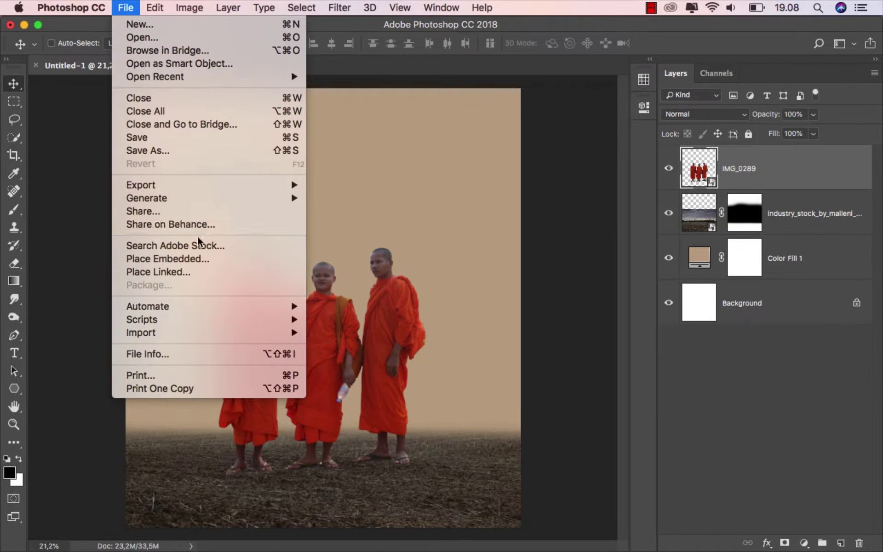
{"action": "left_click", "coordinate": [213, 258]}
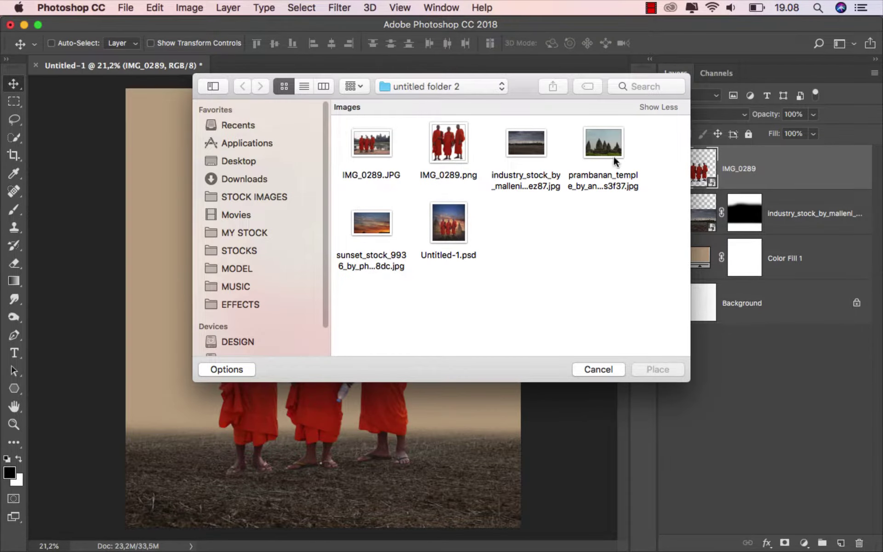
{"action": "left_click", "coordinate": [613, 156]}
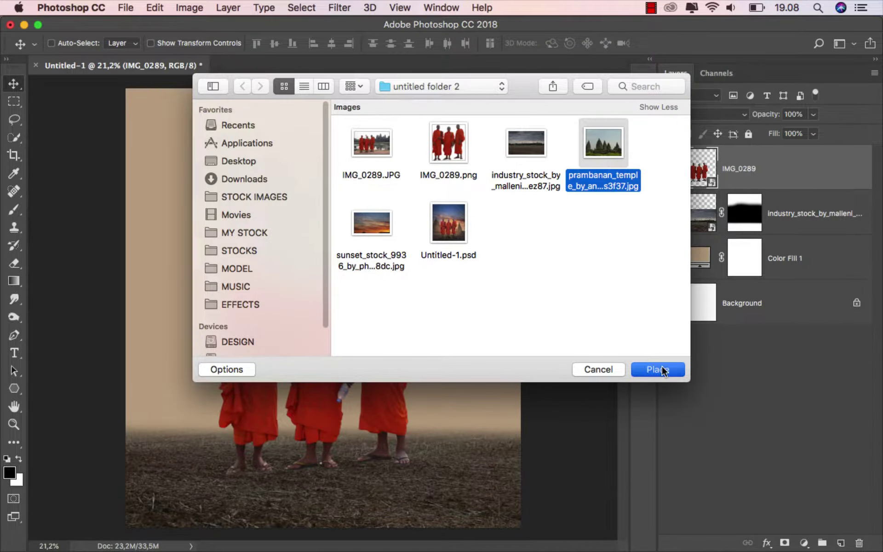
{"action": "left_click", "coordinate": [662, 367]}
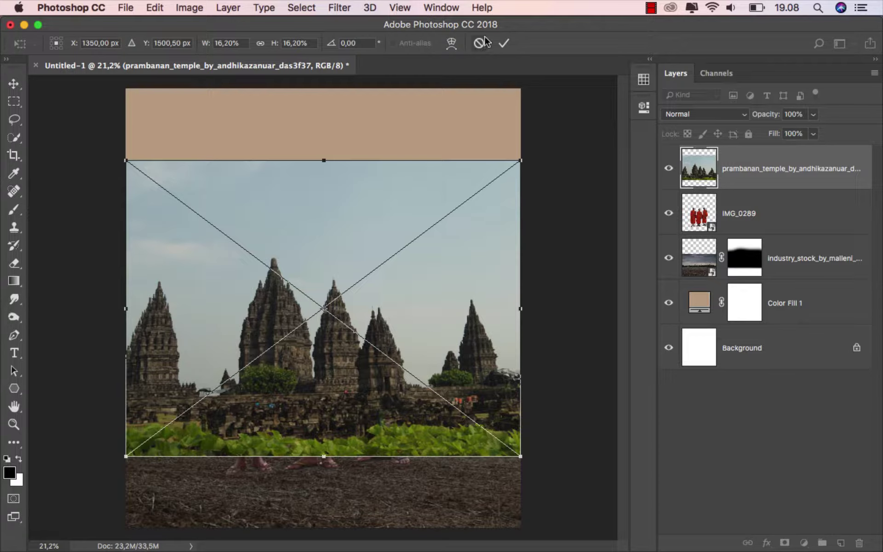
{"action": "left_click", "coordinate": [504, 42]}
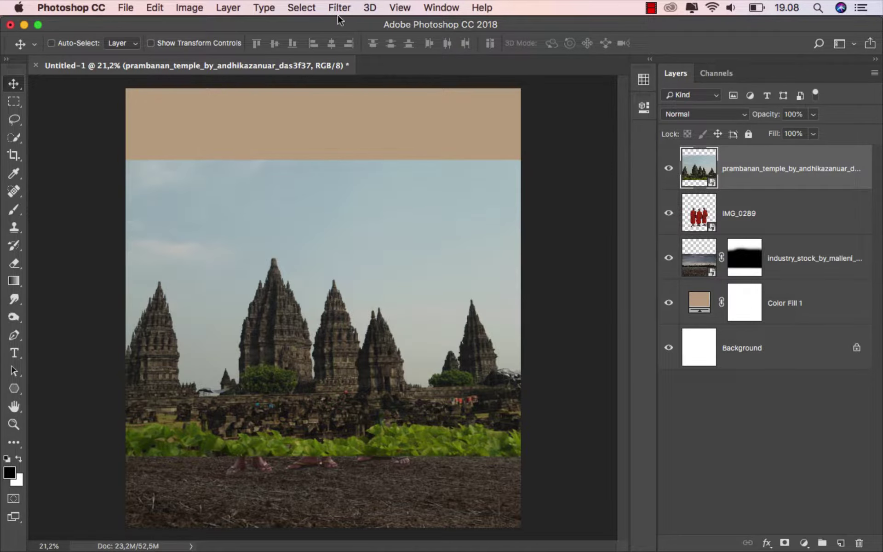
Step: Select the sky in the prambanan_temple photo with Color Range, adding a second sky sample and setting the fuzziness to 82
{"action": "left_click", "coordinate": [301, 7]}
{"action": "left_click", "coordinate": [354, 143]}
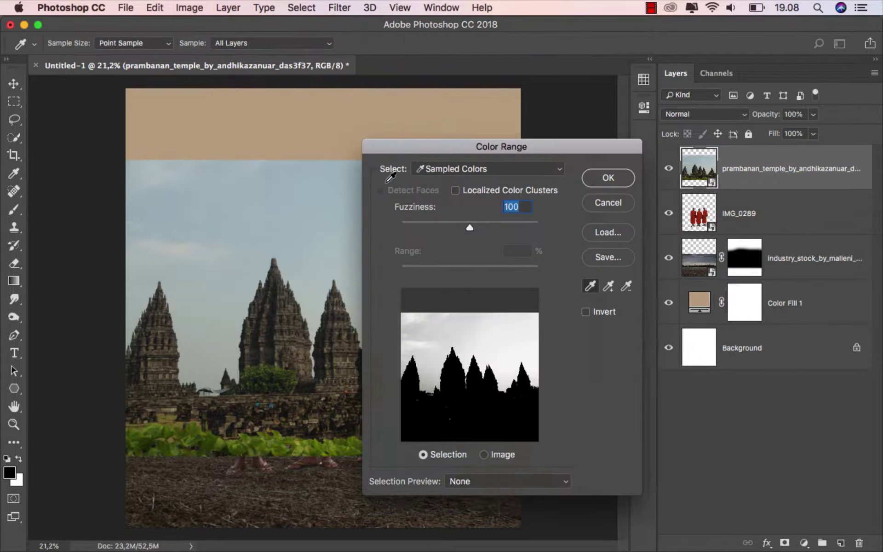
{"action": "left_click", "coordinate": [457, 327]}
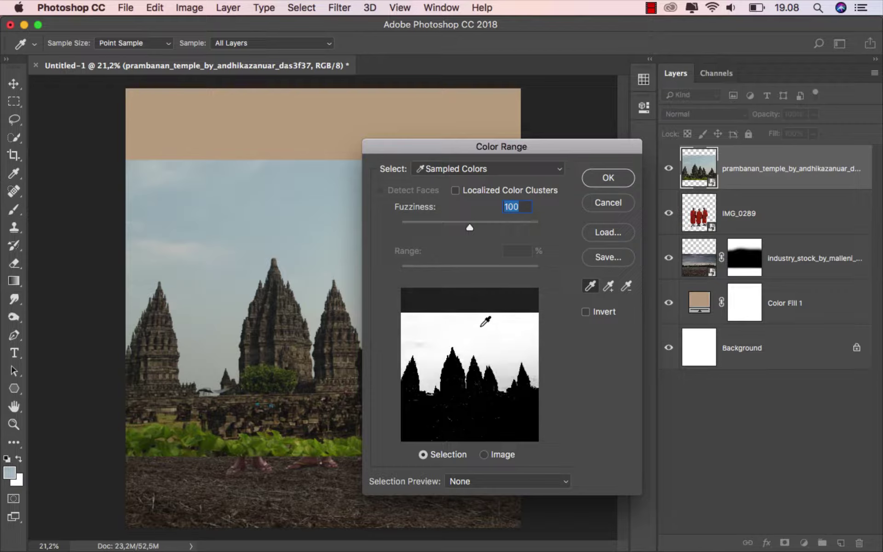
{"action": "mouse_move", "coordinate": [471, 226]}
{"action": "left_mouse_down"}
{"action": "mouse_move", "coordinate": [484, 224]}
{"action": "mouse_move", "coordinate": [454, 225]}
{"action": "left_mouse_up"}
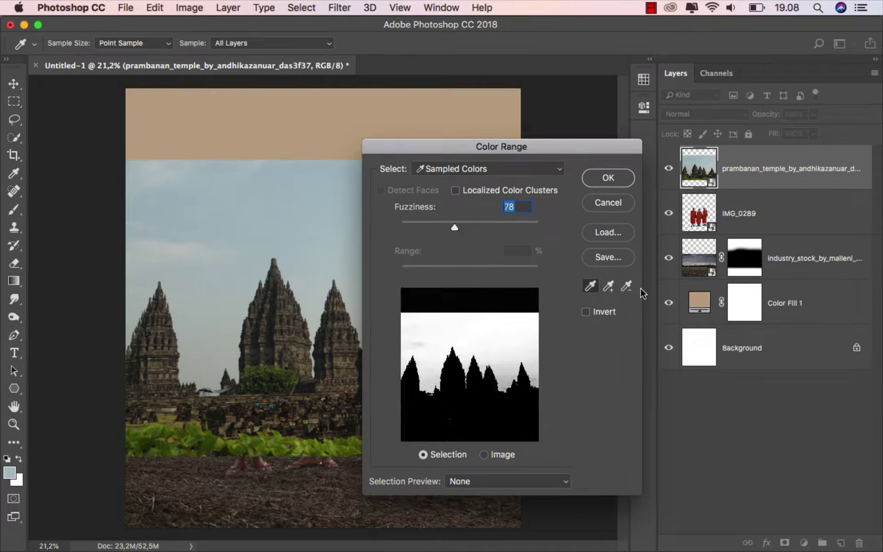
{"action": "left_click", "coordinate": [608, 286]}
{"action": "left_click", "coordinate": [505, 363]}
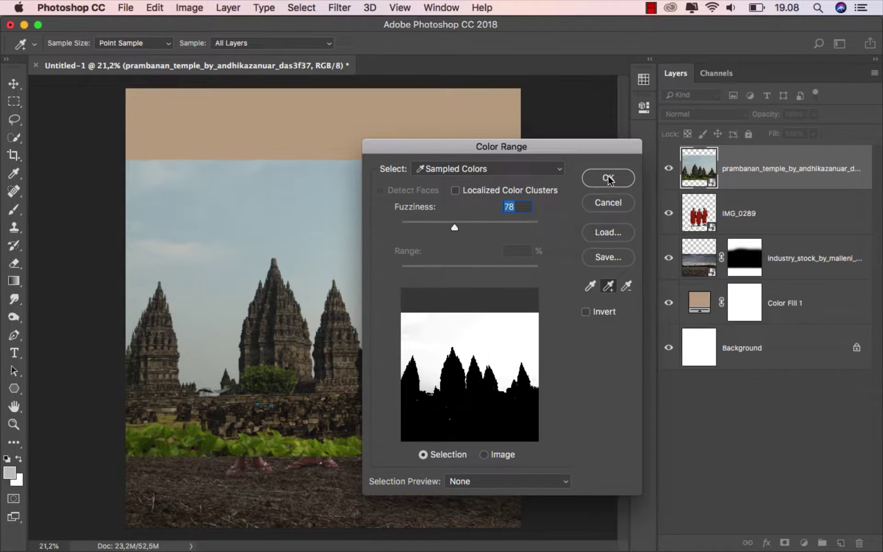
{"action": "left_click_drag", "start_coordinate": [458, 225], "coordinate": [457, 227]}
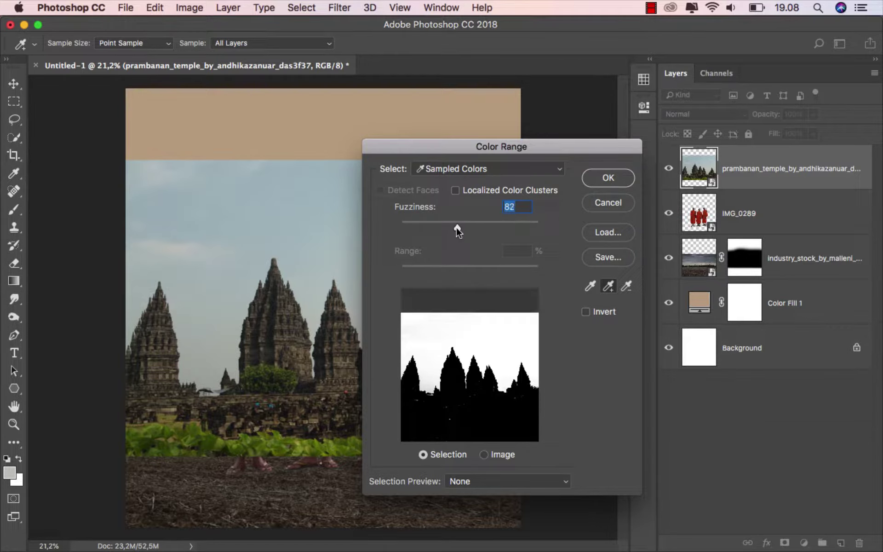
{"action": "left_click", "coordinate": [600, 182]}
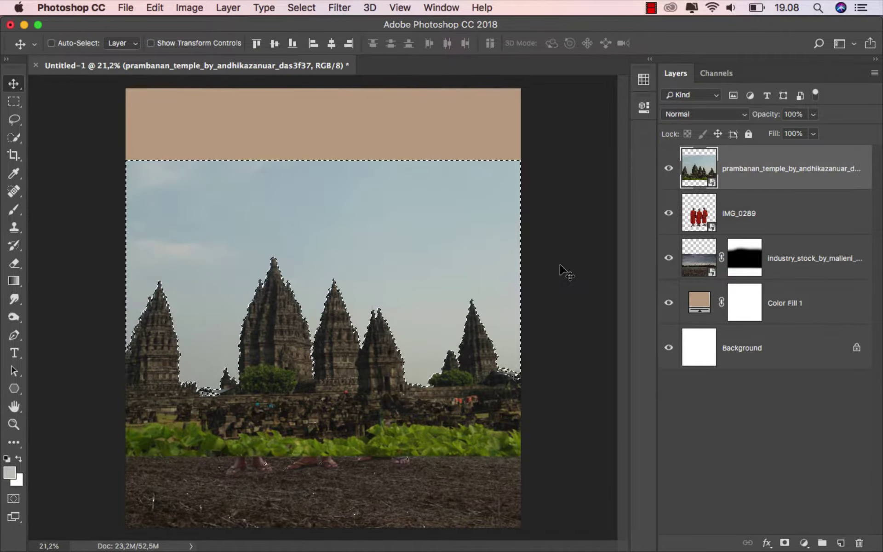
Step: Hide the temple photo's sky with an inverted layer mask made from the selection, and move the layer directly below industry_stock
{"action": "left_click", "coordinate": [785, 542]}
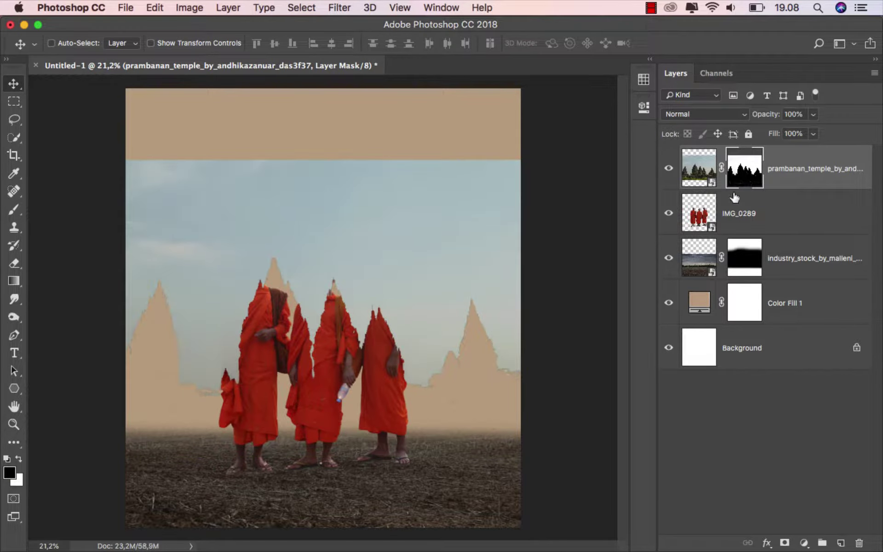
{"action": "key", "text": "super+i"}
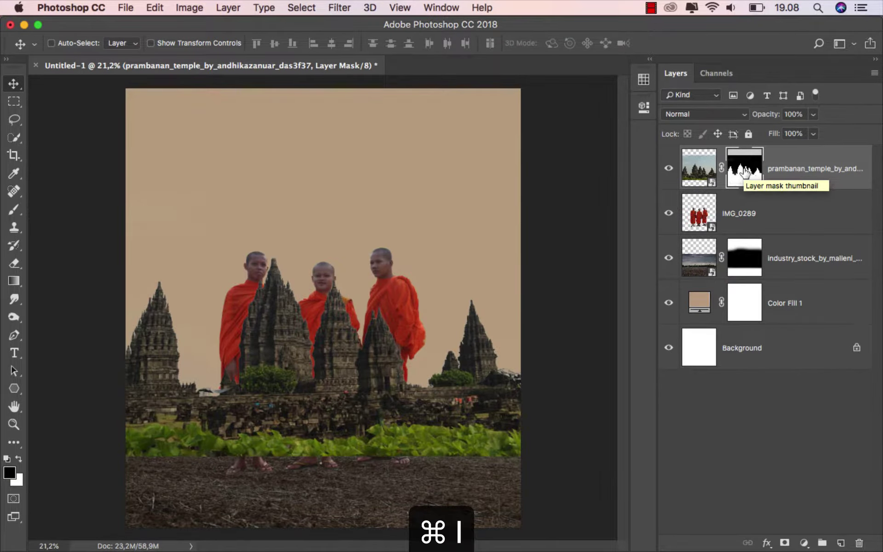
{"action": "left_click_drag", "start_coordinate": [809, 184], "coordinate": [786, 230]}
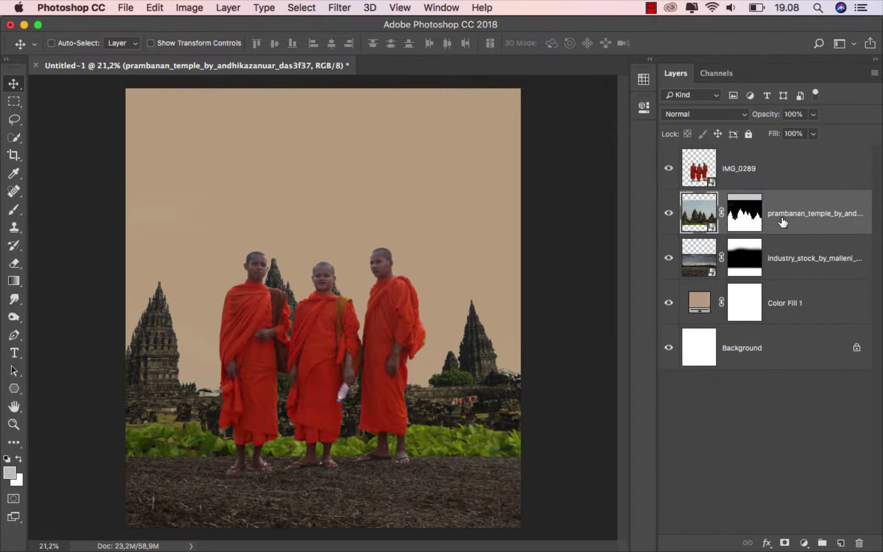
{"action": "left_click_drag", "start_coordinate": [791, 223], "coordinate": [783, 267]}
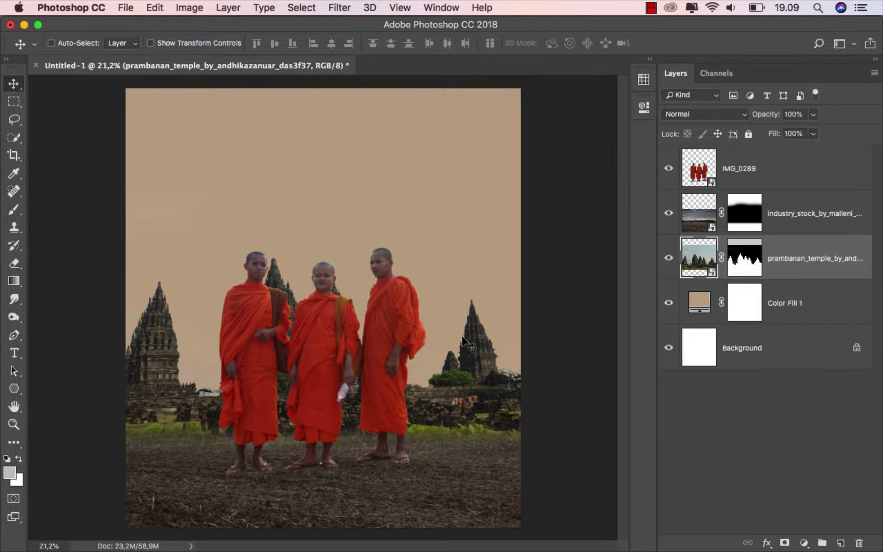
Step: Scale the temple layer proportionally to about 142% and position it behind the monks, with its base sunk into the field at about Y 1562 px
{"action": "key", "text": "super+t"}
{"action": "scroll", "coordinate": [439, 356], "scroll_direction": "down", "scroll_amount": 1}
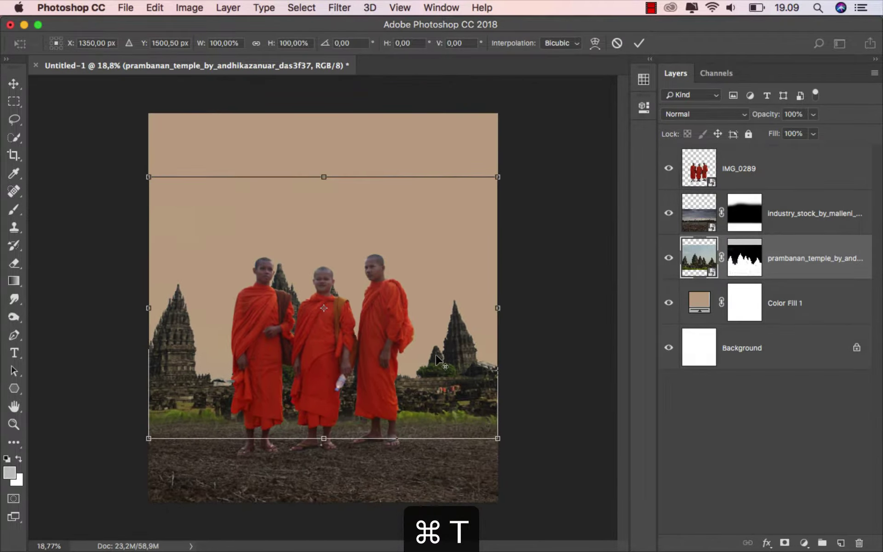
{"action": "mouse_move", "coordinate": [438, 355]}
{"action": "left_mouse_down"}
{"action": "mouse_move", "coordinate": [434, 348]}
{"action": "mouse_move", "coordinate": [429, 371]}
{"action": "left_mouse_up"}
{"action": "scroll", "coordinate": [429, 372], "scroll_direction": "down", "scroll_amount": 1}
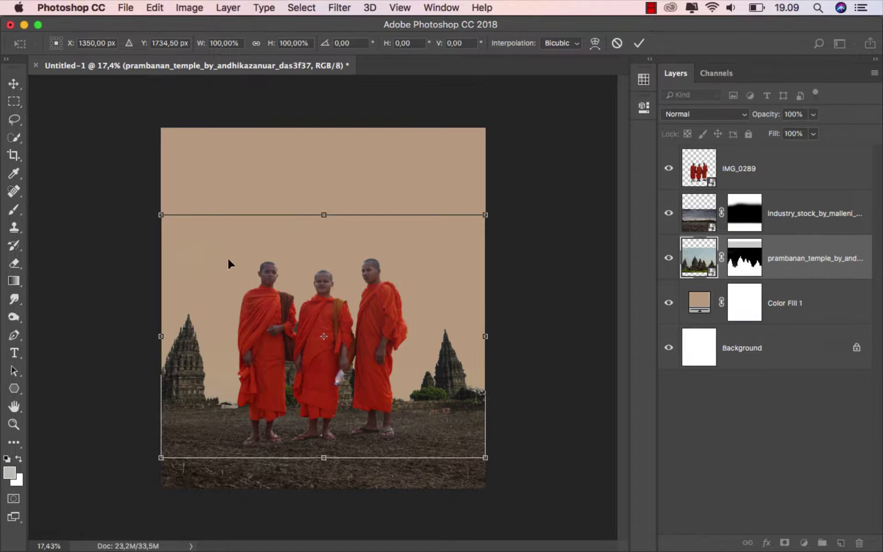
{"action": "left_click_drag", "start_coordinate": [157, 212], "coordinate": [0, 197]}
{"action": "scroll", "coordinate": [158, 230], "scroll_direction": "down", "scroll_amount": 1}
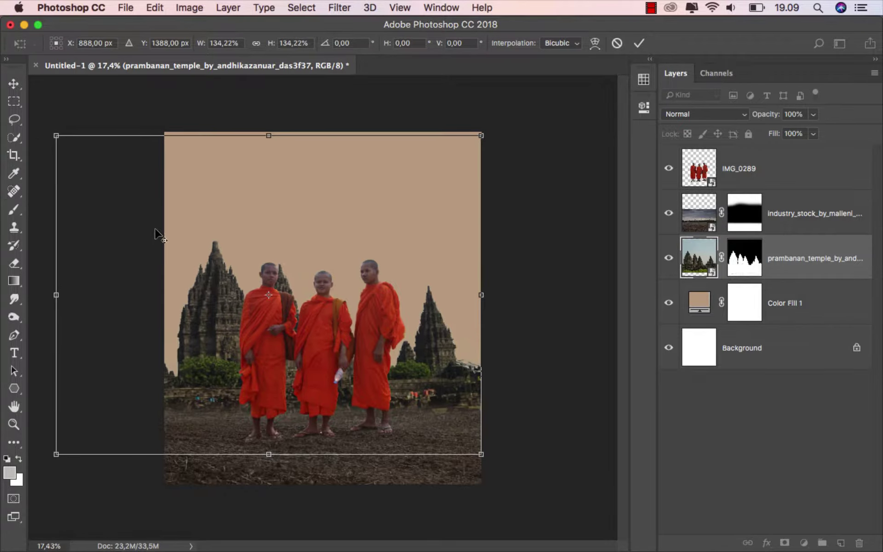
{"action": "left_click_drag", "start_coordinate": [64, 145], "coordinate": [33, 139]}
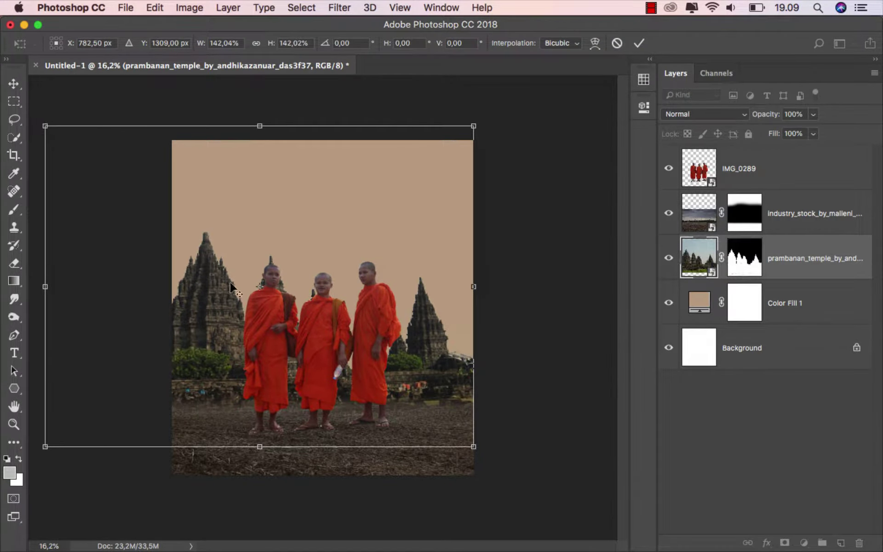
{"action": "scroll", "coordinate": [305, 310], "scroll_direction": "up", "scroll_amount": 3}
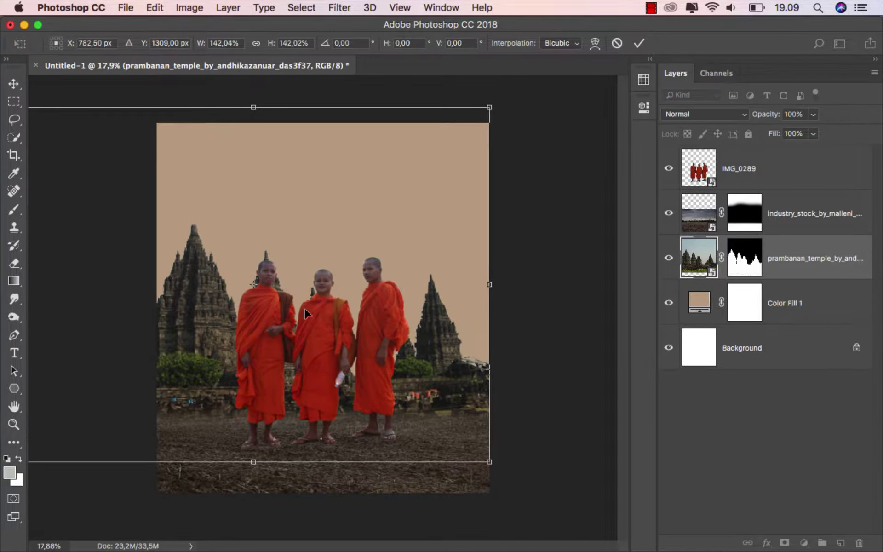
{"action": "left_click_drag", "start_coordinate": [305, 301], "coordinate": [309, 337]}
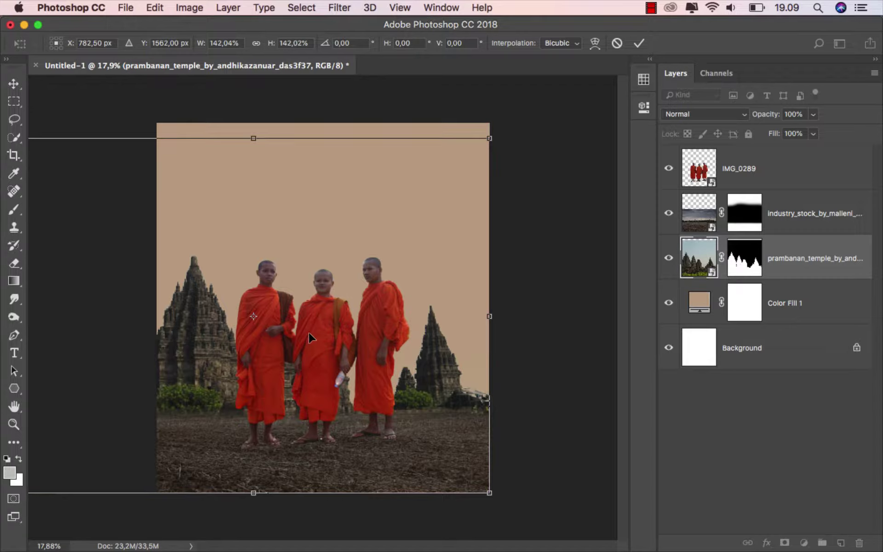
{"action": "left_click_drag", "start_coordinate": [309, 332], "coordinate": [310, 334]}
{"action": "left_click", "coordinate": [639, 44]}
{"action": "scroll", "coordinate": [350, 306], "scroll_direction": "up", "scroll_amount": 3}
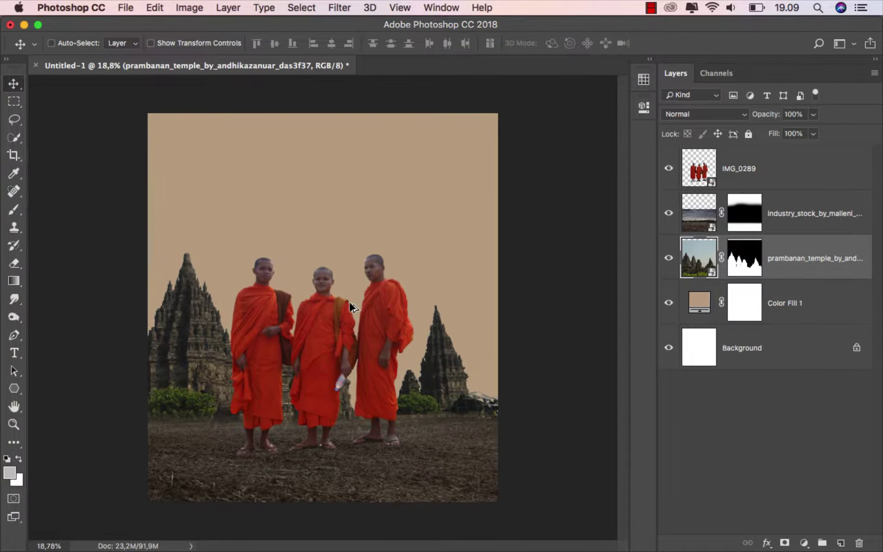
{"action": "scroll", "coordinate": [348, 307], "scroll_direction": "up", "scroll_amount": 1}
{"action": "left_click", "coordinate": [669, 258]}
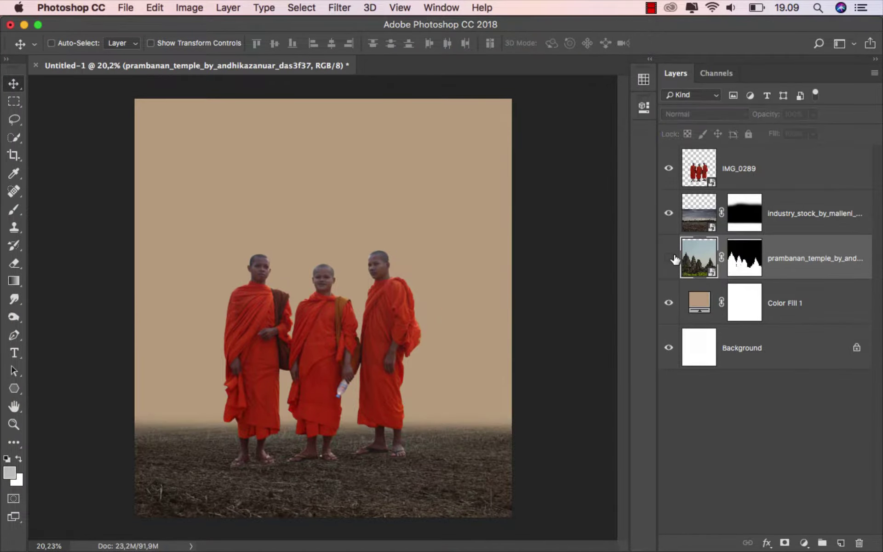
{"action": "left_click", "coordinate": [669, 258]}
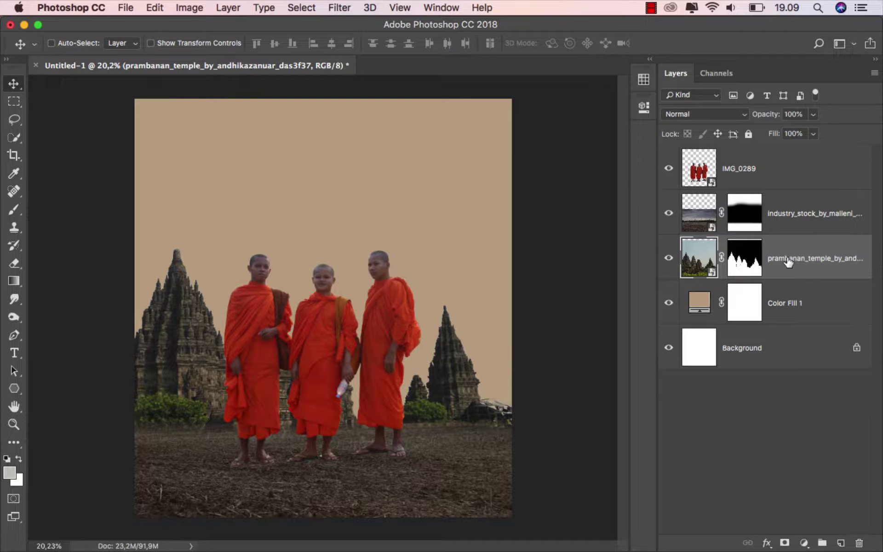
Step: Add a new empty layer above the prambanan_temple layer and clip it to the temples
{"action": "left_click", "coordinate": [841, 541]}
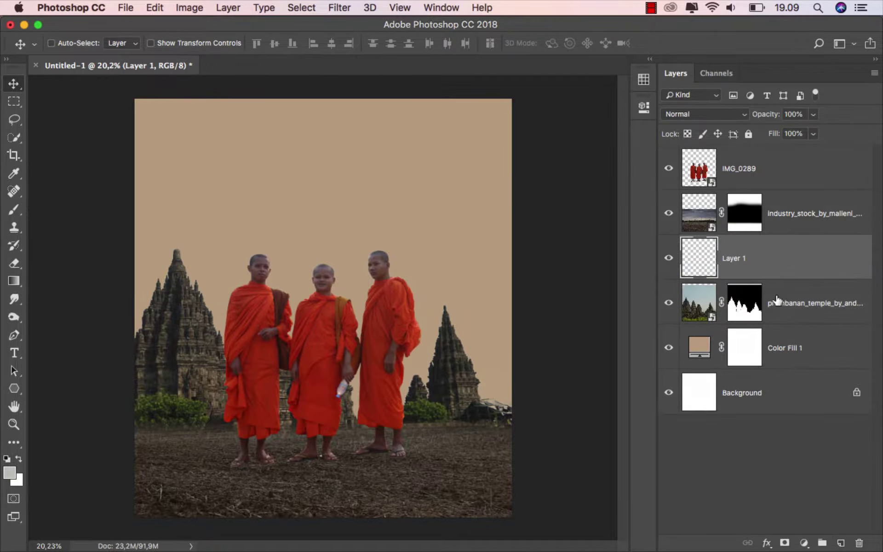
{"action": "right_click", "coordinate": [769, 265]}
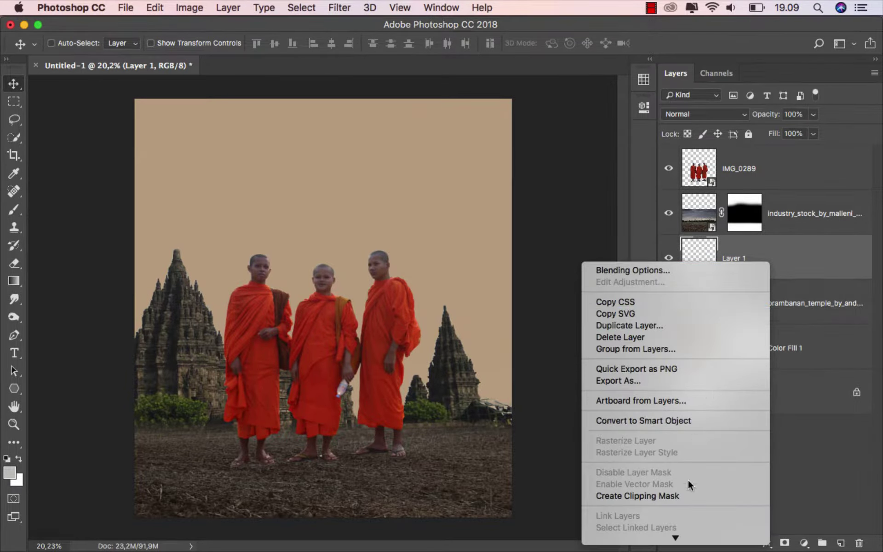
{"action": "left_click", "coordinate": [714, 495]}
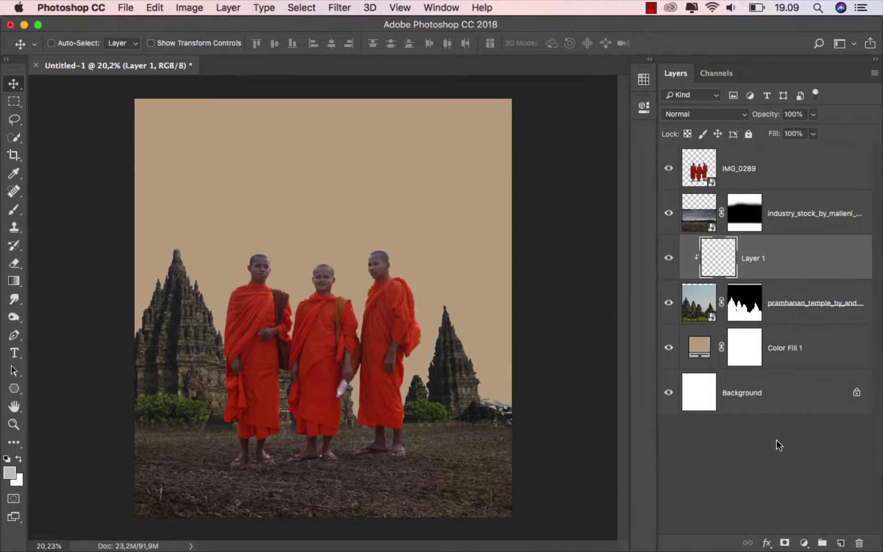
Step: Turn the clipped layer over the temples into a Solid Color fill in dark brown #50392e
{"action": "left_click", "coordinate": [802, 540]}
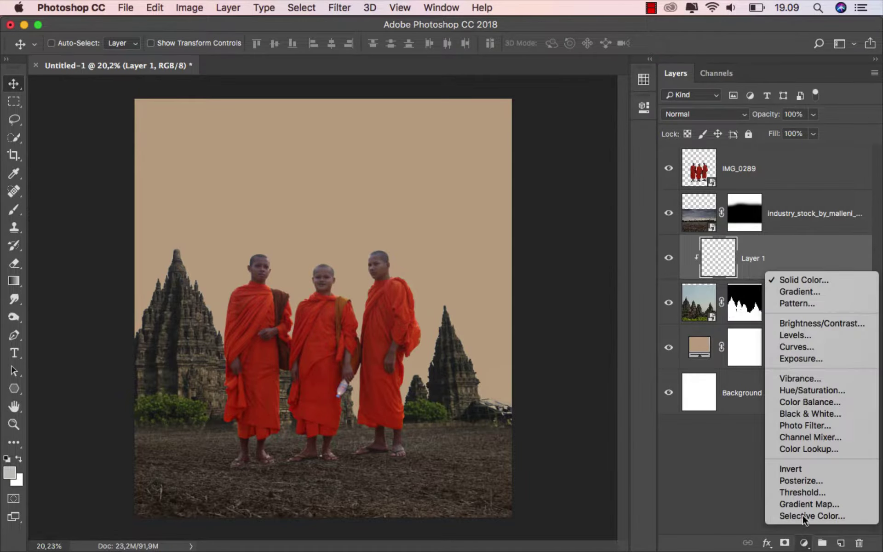
{"action": "left_click", "coordinate": [817, 278]}
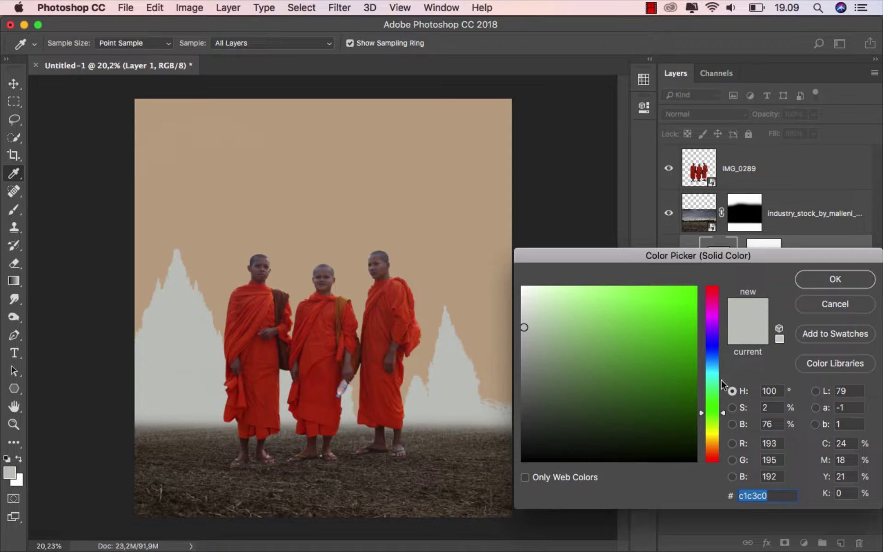
{"action": "left_click_drag", "start_coordinate": [713, 440], "coordinate": [713, 452]}
{"action": "mouse_move", "coordinate": [654, 406]}
{"action": "left_mouse_down"}
{"action": "mouse_move", "coordinate": [598, 395]}
{"action": "mouse_move", "coordinate": [595, 406]}
{"action": "left_mouse_up"}
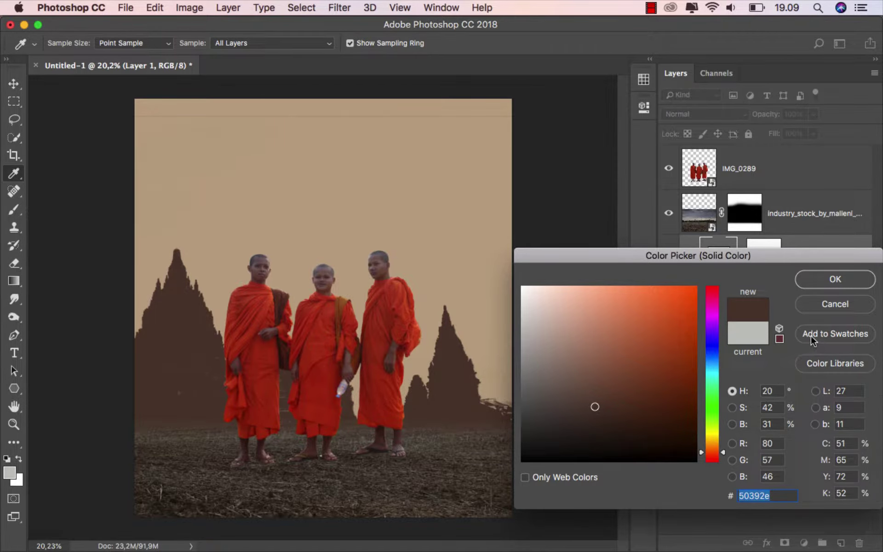
{"action": "left_click", "coordinate": [848, 281]}
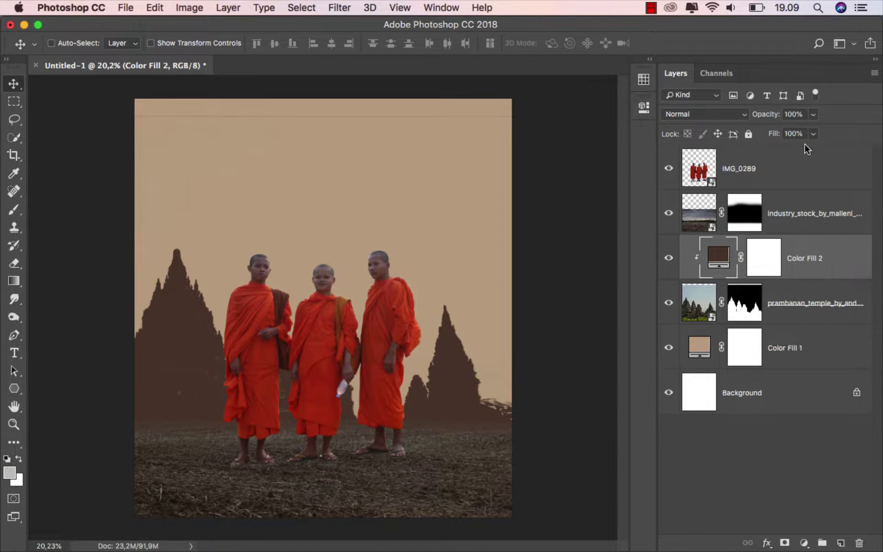
Step: Lower the opacity of the brown fill over the temples to 40% and compare the image with and without it
{"action": "left_click", "coordinate": [814, 115]}
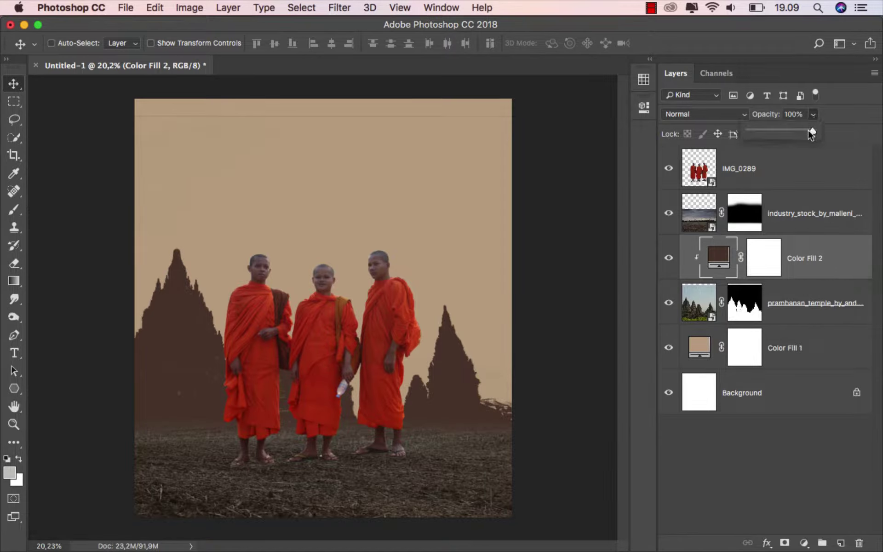
{"action": "left_click_drag", "start_coordinate": [813, 131], "coordinate": [780, 134]}
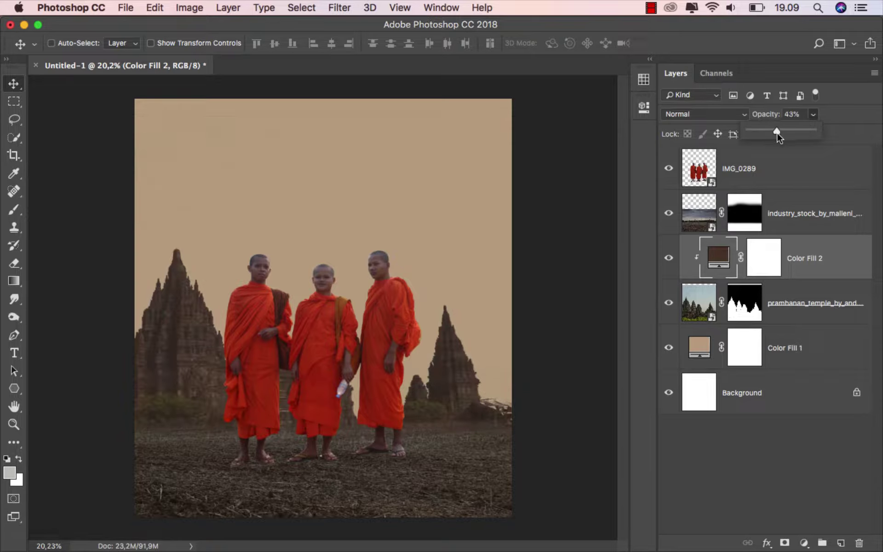
{"action": "left_click", "coordinate": [791, 257]}
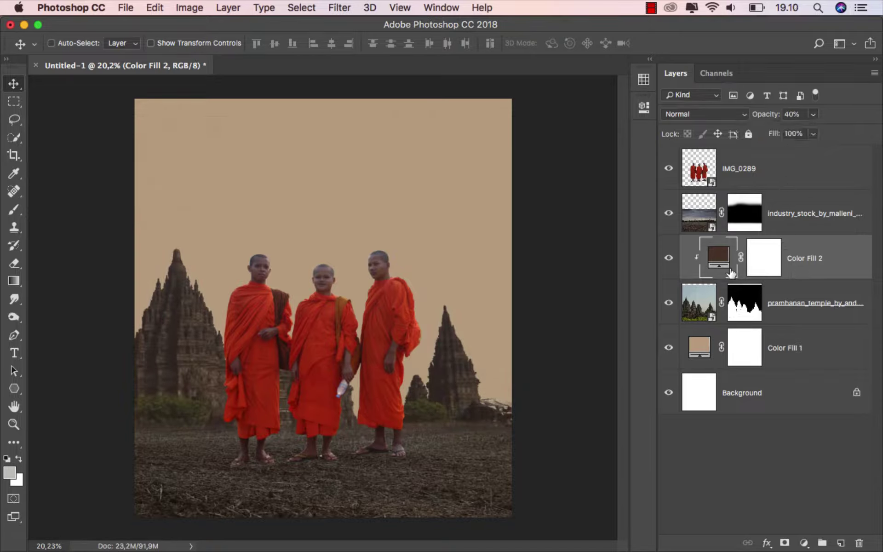
{"action": "left_click", "coordinate": [668, 258]}
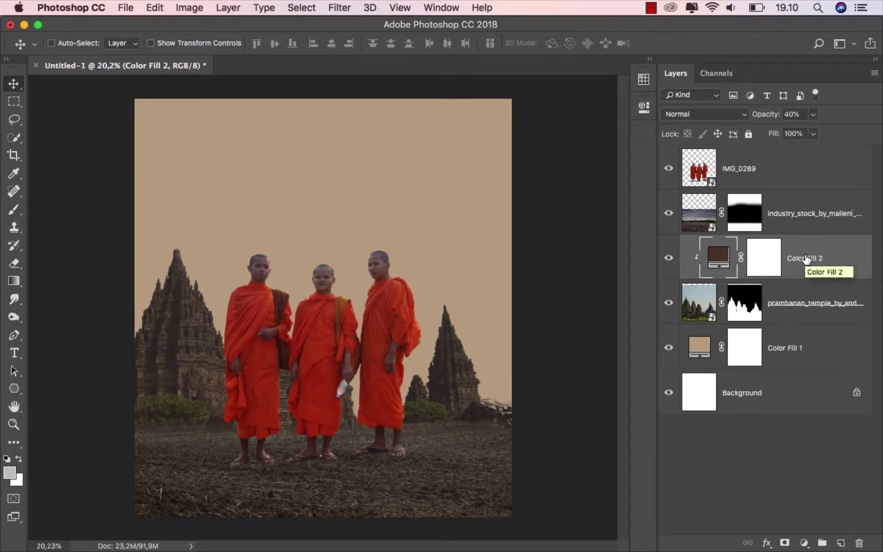
Step: Place the sunset_stock_9936 photo as an embedded layer and move it directly beneath the prambanan_temple layer
{"action": "left_click", "coordinate": [784, 181]}
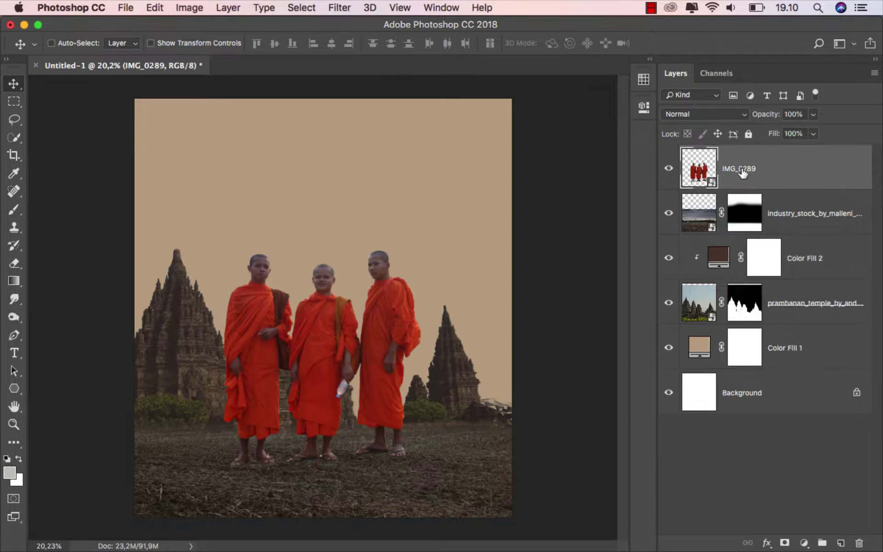
{"action": "left_click", "coordinate": [130, 10]}
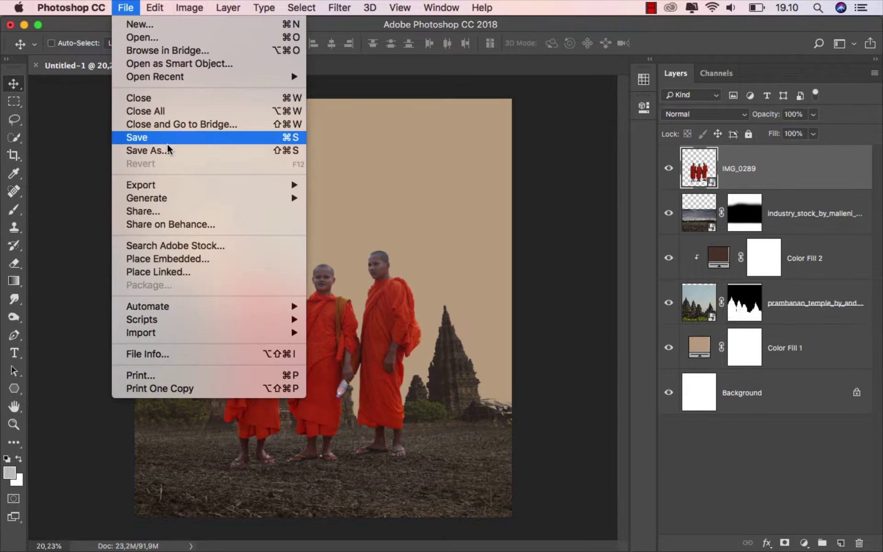
{"action": "left_click", "coordinate": [213, 258]}
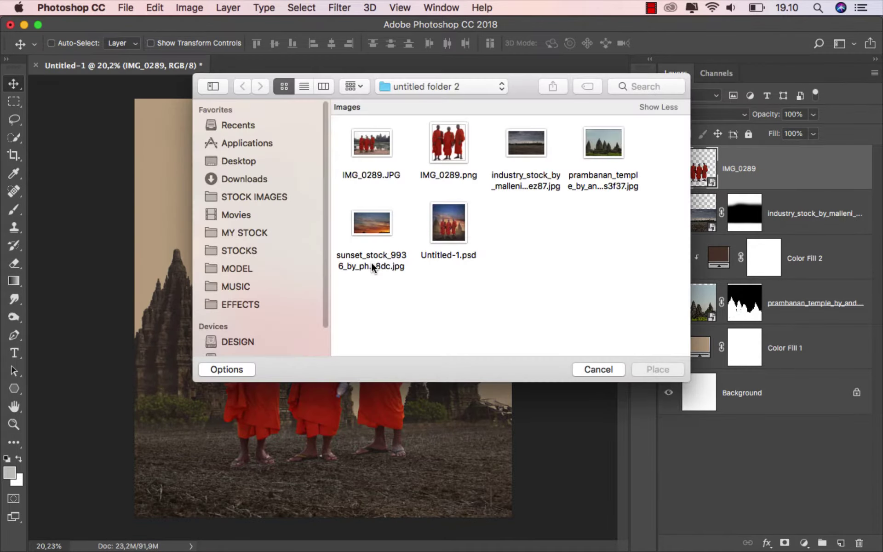
{"action": "left_click", "coordinate": [373, 239]}
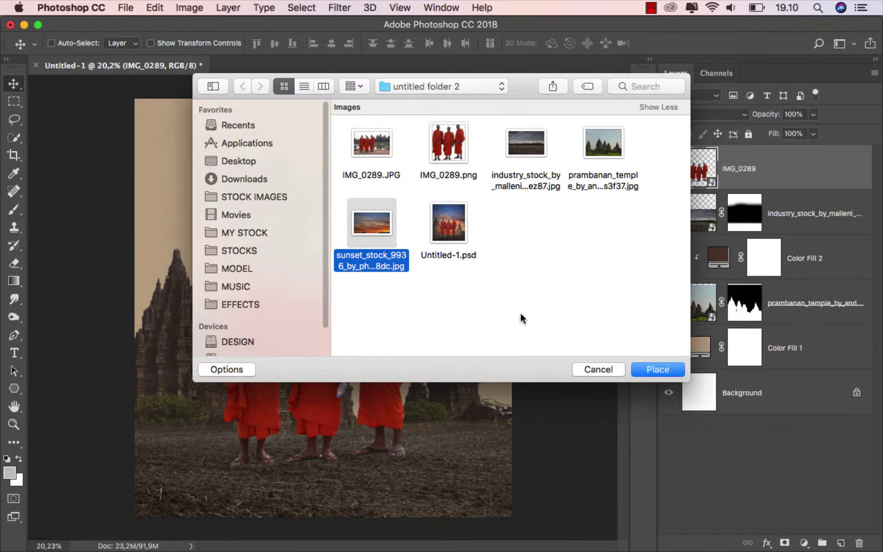
{"action": "left_click", "coordinate": [652, 369]}
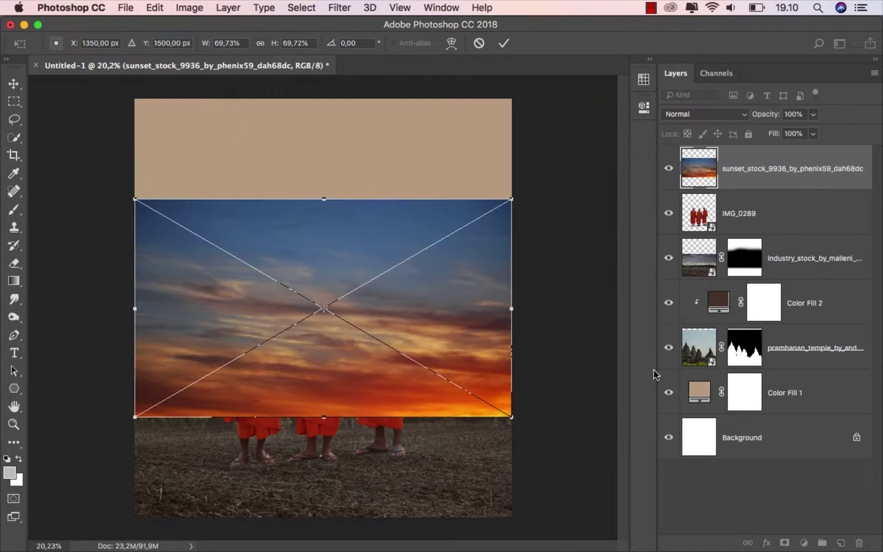
{"action": "left_click", "coordinate": [504, 43]}
{"action": "left_click_drag", "start_coordinate": [764, 167], "coordinate": [761, 362]}
Step: Stretch the sunset photo vertically to about 105% height so it fills the sky from the canvas top down to the field
{"action": "key", "text": "super+t"}
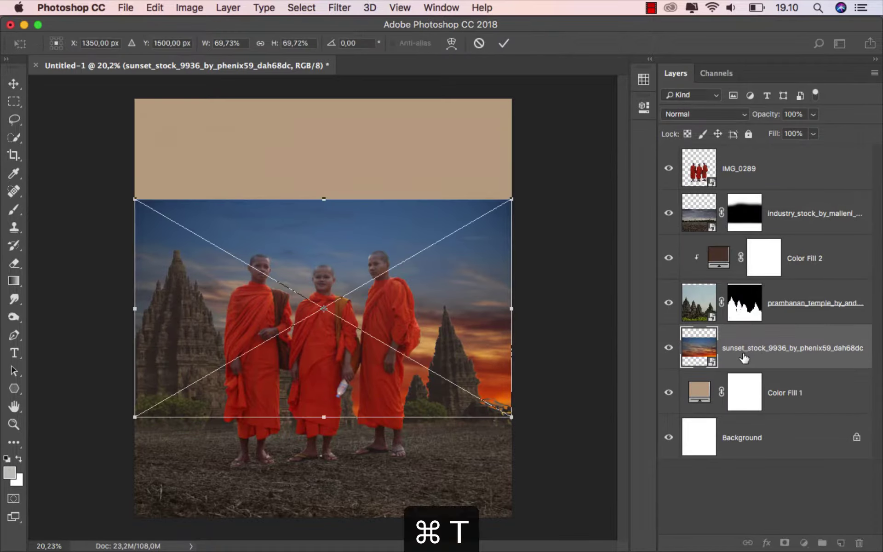
{"action": "left_click_drag", "start_coordinate": [320, 199], "coordinate": [326, 102]}
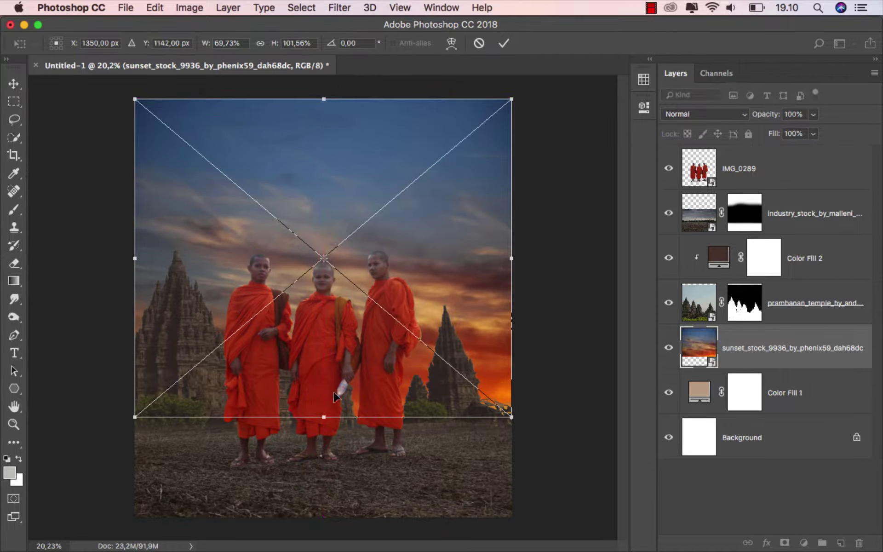
{"action": "mouse_move", "coordinate": [324, 416]}
{"action": "left_mouse_down"}
{"action": "mouse_move", "coordinate": [324, 395]}
{"action": "mouse_move", "coordinate": [324, 428]}
{"action": "left_mouse_up"}
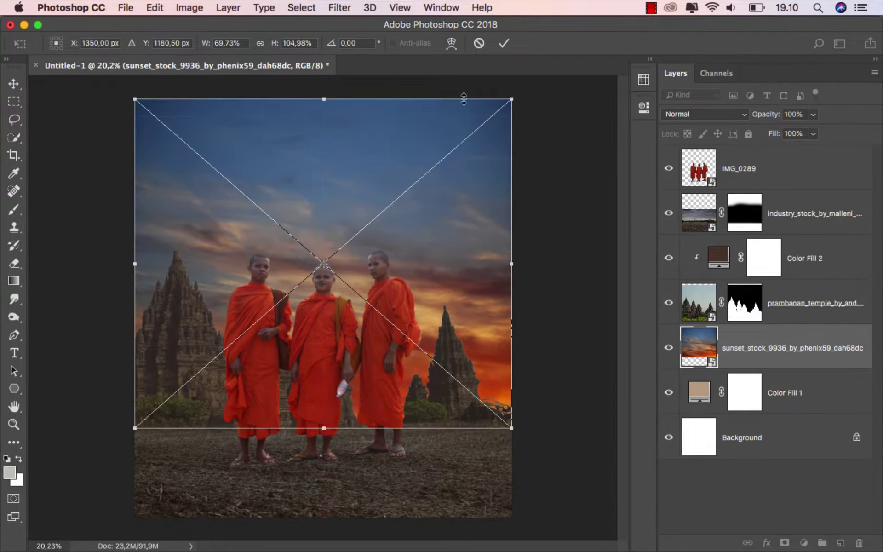
{"action": "left_click", "coordinate": [503, 43]}
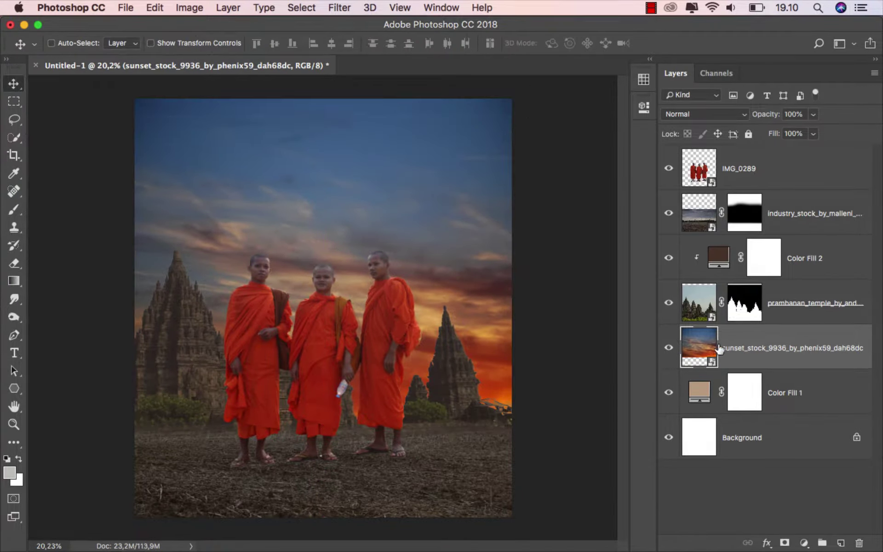
Step: Mask the sunset layer, fade its lower part upward with black-to-transparent linear gradients at 50% opacity, and compare the image with and without the layer
{"action": "left_click", "coordinate": [785, 542]}
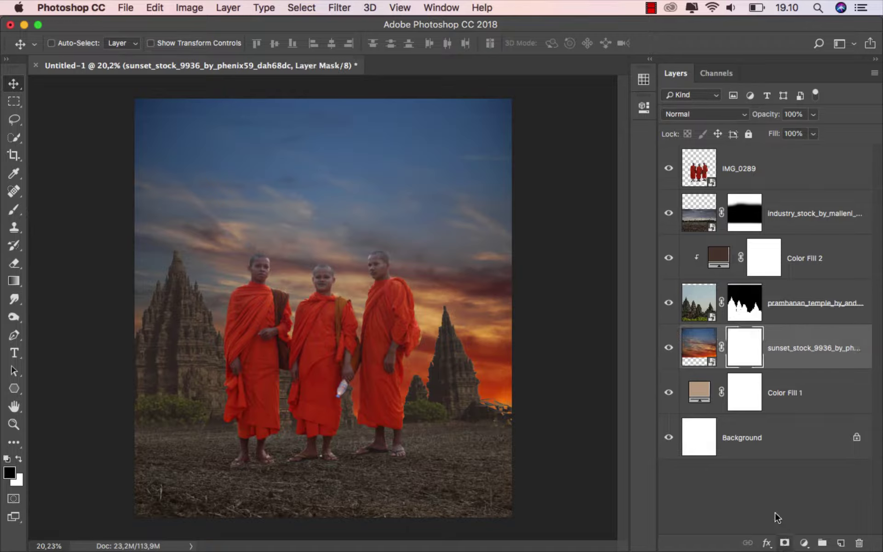
{"action": "left_click", "coordinate": [23, 281]}
{"action": "left_click", "coordinate": [52, 281]}
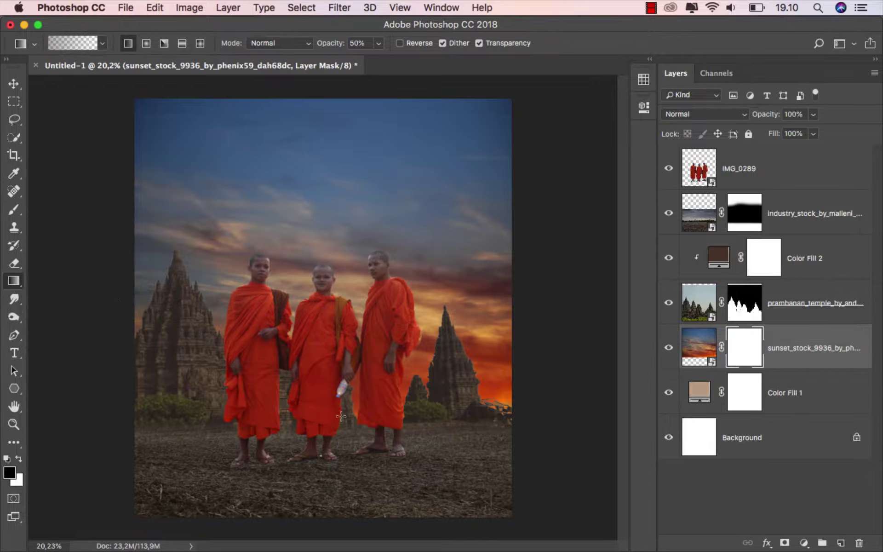
{"action": "left_click_drag", "start_coordinate": [330, 444], "coordinate": [327, 236]}
{"action": "left_click_drag", "start_coordinate": [325, 488], "coordinate": [318, 234]}
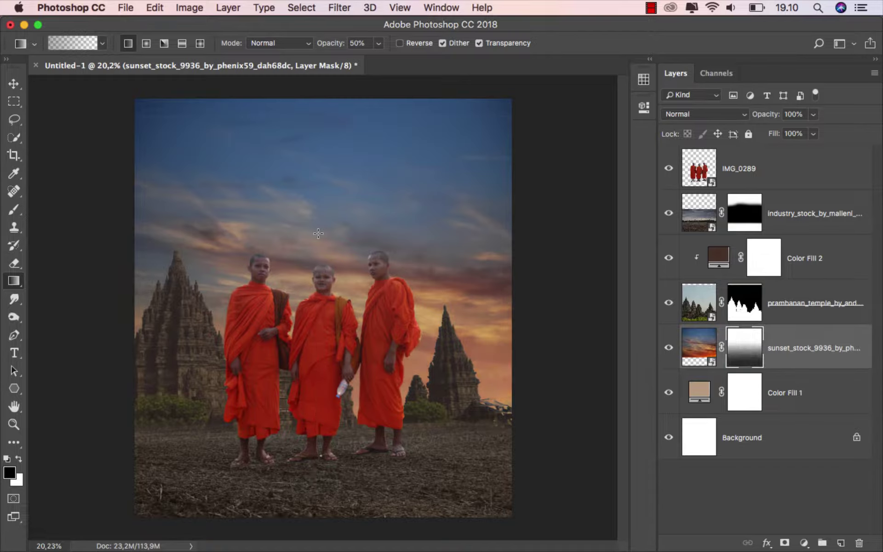
{"action": "left_click_drag", "start_coordinate": [329, 496], "coordinate": [326, 277]}
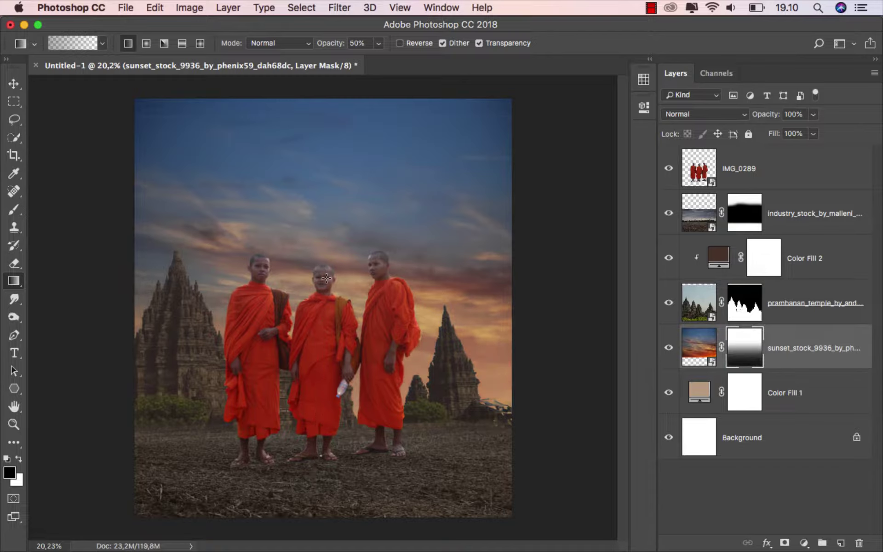
{"action": "left_click", "coordinate": [14, 83]}
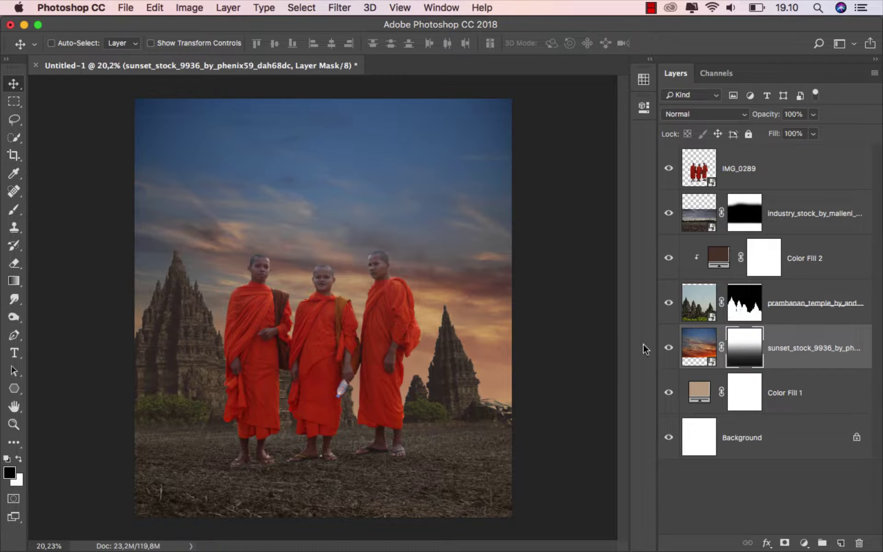
{"action": "left_click", "coordinate": [666, 349]}
{"action": "left_click", "coordinate": [666, 350]}
Step: Move the three monks on the IMG_0289 layer slightly lower on the field
{"action": "left_click", "coordinate": [794, 358]}
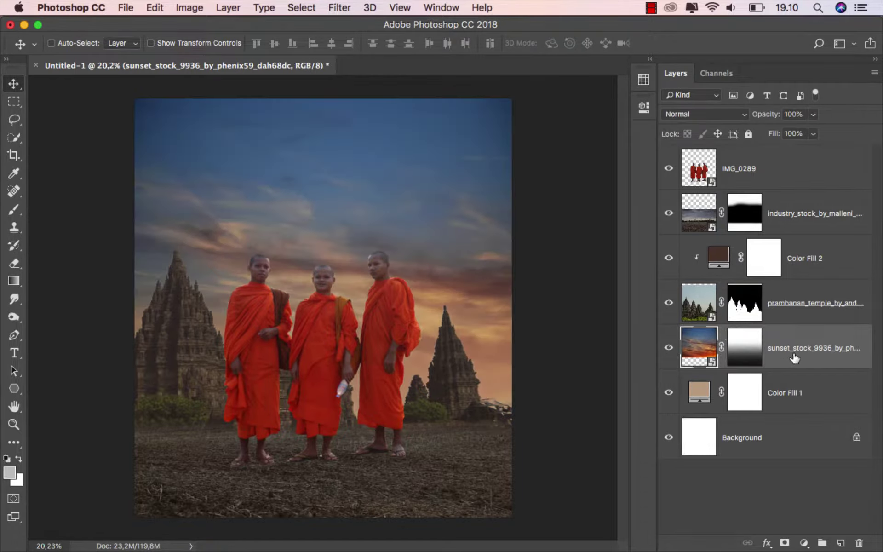
{"action": "left_click", "coordinate": [787, 181]}
{"action": "left_click_drag", "start_coordinate": [324, 331], "coordinate": [322, 341]}
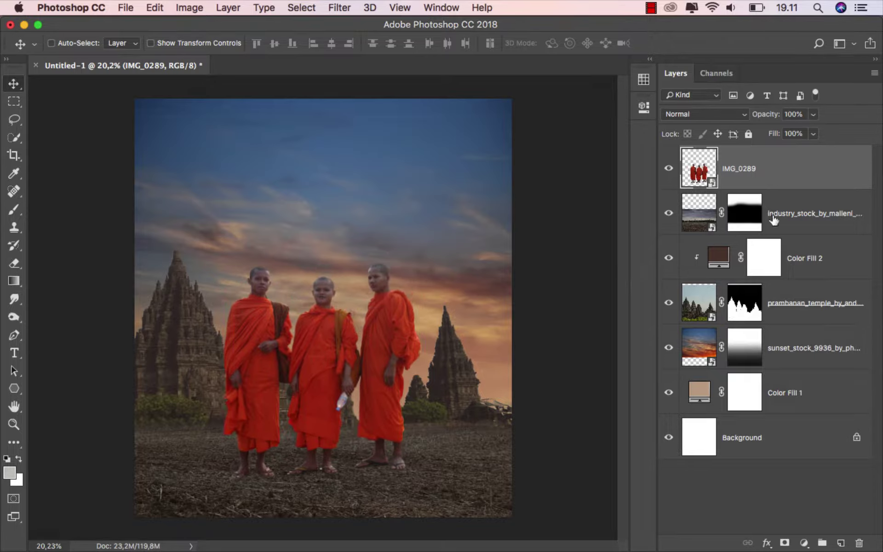
Step: Add a new empty layer named fog directly above the industry_stock field layer
{"action": "left_click", "coordinate": [793, 216]}
{"action": "left_click", "coordinate": [838, 542]}
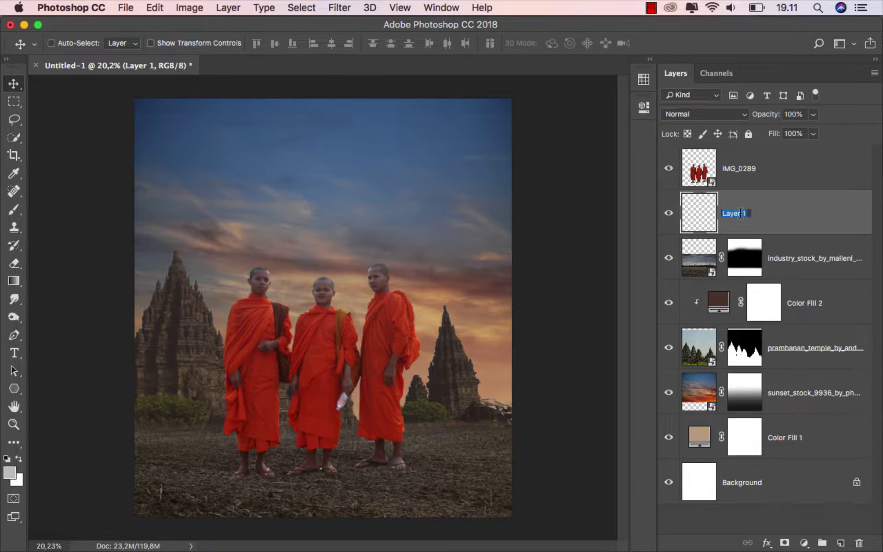
{"action": "type", "text": "foo"}
{"action": "key", "text": "Return"}
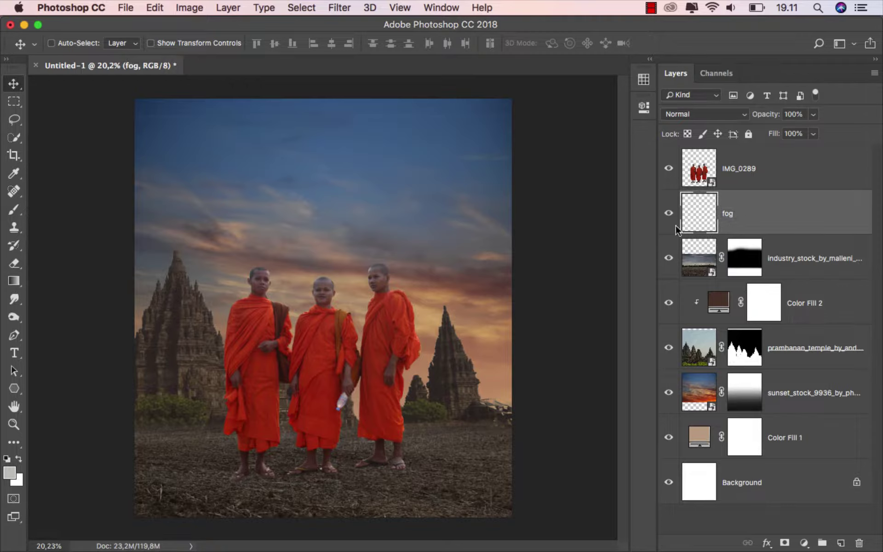
Step: Set the foreground colour to the warm tan #d1a76b sampled from the sunset sky near the small temple
{"action": "right_click", "coordinate": [15, 211]}
{"action": "left_click", "coordinate": [59, 209]}
{"action": "left_click", "coordinate": [9, 473]}
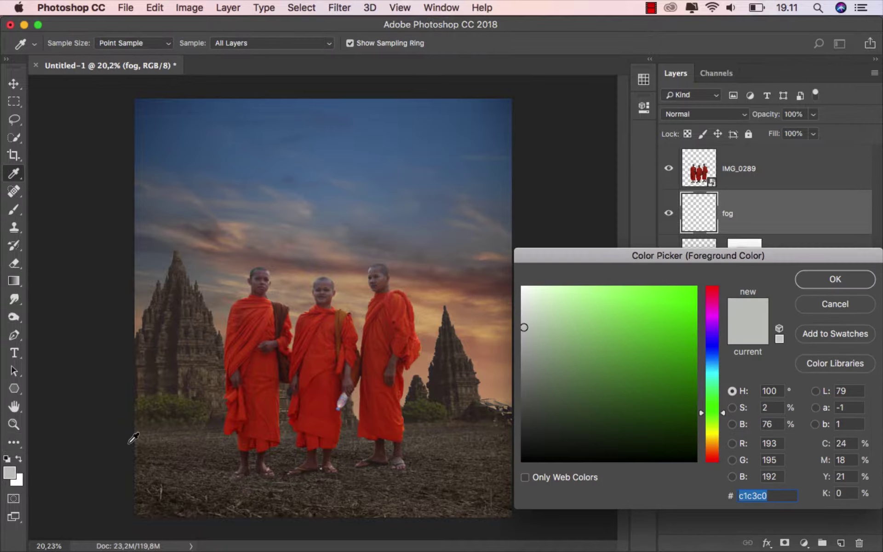
{"action": "left_click_drag", "start_coordinate": [480, 367], "coordinate": [482, 334]}
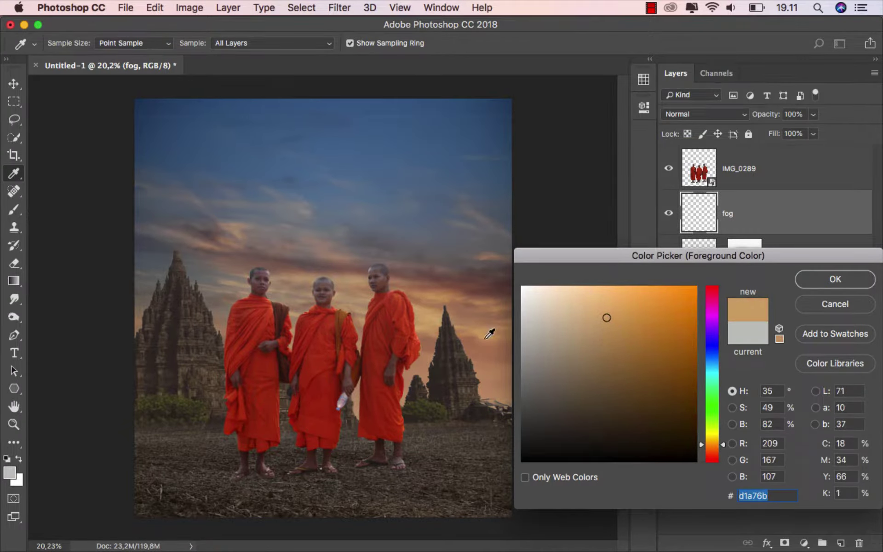
{"action": "left_click", "coordinate": [820, 276]}
Step: Choose the 129 px cloud brush from the environment brushes set and lower the brush opacity to 9%
{"action": "key", "text": "b"}
{"action": "right_click", "coordinate": [397, 262]}
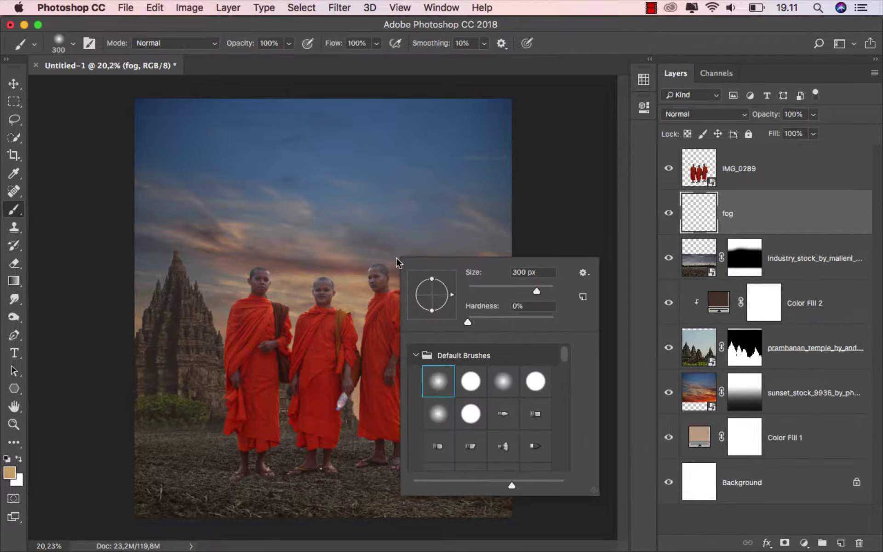
{"action": "left_click", "coordinate": [416, 356]}
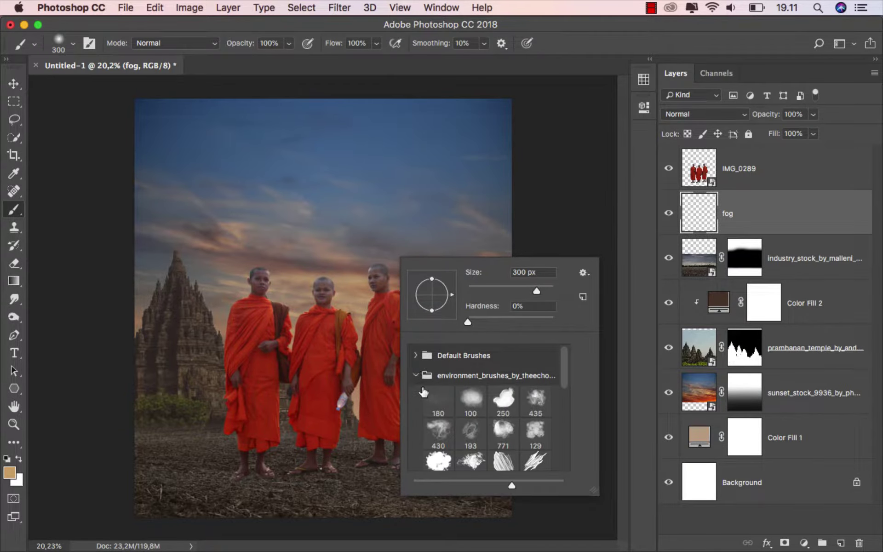
{"action": "left_click", "coordinate": [416, 375]}
{"action": "left_click", "coordinate": [415, 375]}
{"action": "left_click", "coordinate": [535, 430]}
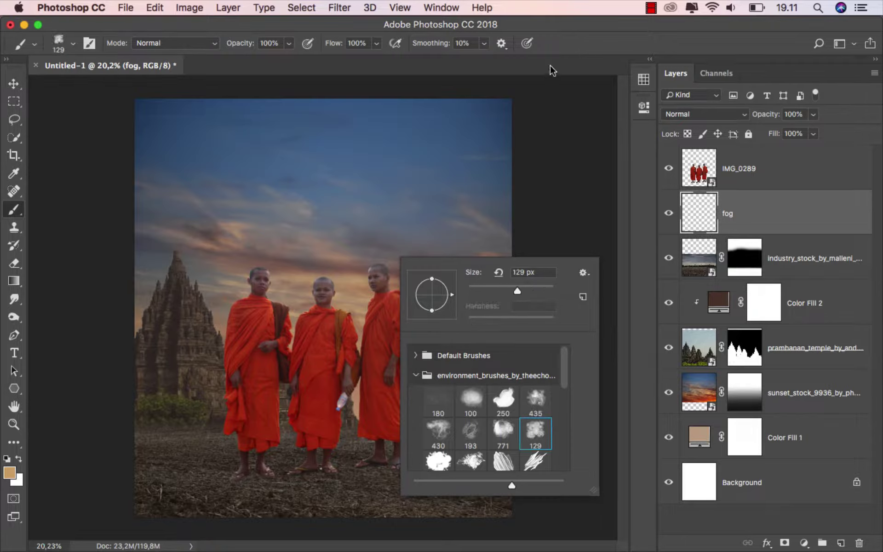
{"action": "left_click", "coordinate": [556, 42]}
{"action": "left_click_drag", "start_coordinate": [289, 44], "coordinate": [230, 60]}
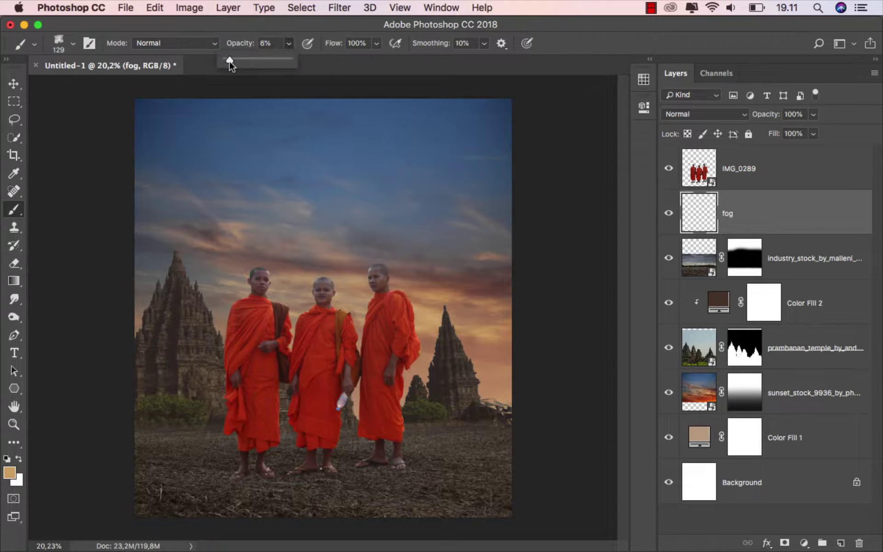
{"action": "left_click", "coordinate": [244, 26]}
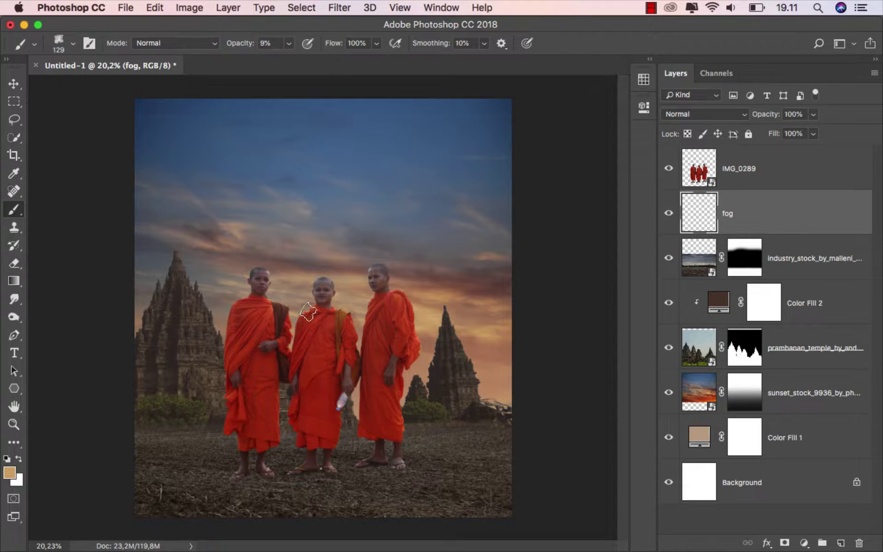
Step: Paint soft fog over the temples and horizon with the cloud brush at 700 and 600 px, and compare the image with and without it
{"action": "key", "text": "bracketright"}
{"action": "key", "text": "bracketright"}
{"action": "key", "text": "bracketright"}
{"action": "key", "text": "bracketright"}
{"action": "key", "text": "bracketright"}
{"action": "key", "text": "bracketright"}
{"action": "key", "text": "bracketright"}
{"action": "key", "text": "bracketright"}
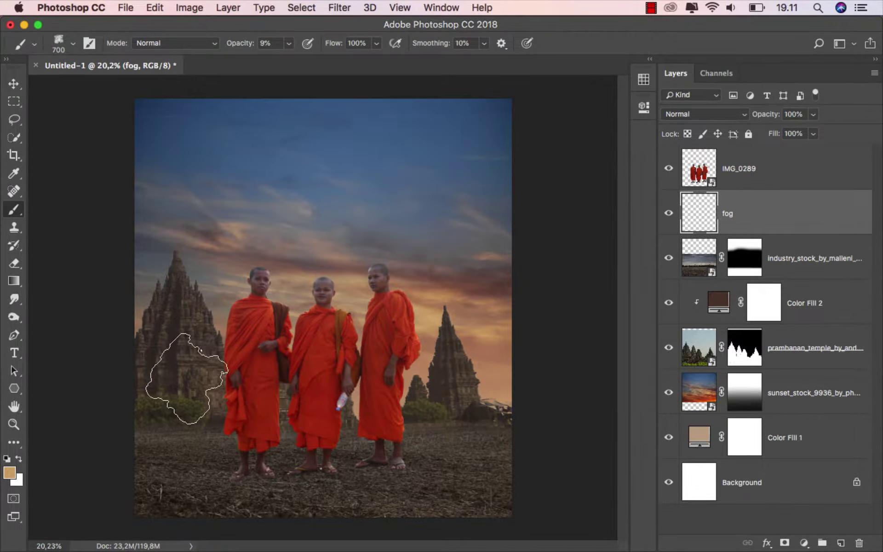
{"action": "mouse_move", "coordinate": [256, 346]}
{"action": "left_mouse_down"}
{"action": "mouse_move", "coordinate": [349, 364]}
{"action": "mouse_move", "coordinate": [375, 390]}
{"action": "mouse_move", "coordinate": [378, 410]}
{"action": "left_mouse_up"}
{"action": "key", "text": "bracketleft"}
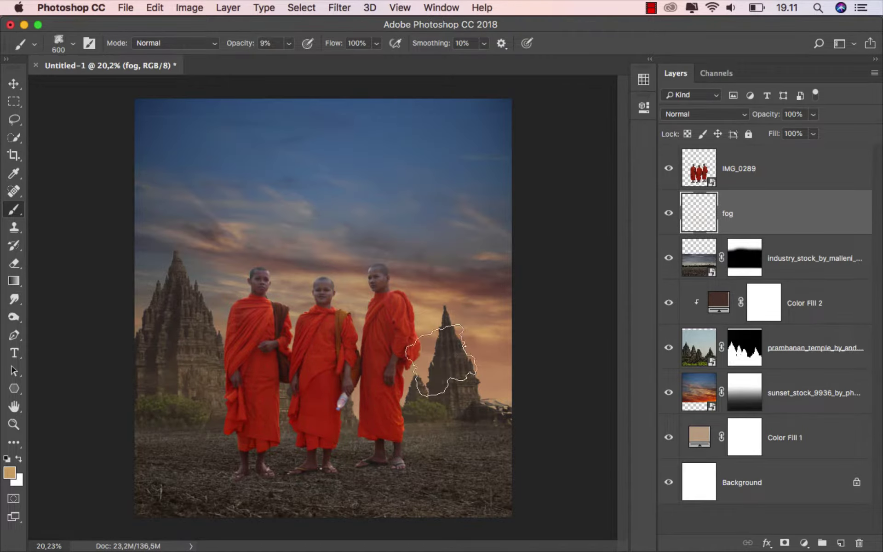
{"action": "mouse_move", "coordinate": [189, 339]}
{"action": "left_mouse_down"}
{"action": "mouse_move", "coordinate": [151, 349]}
{"action": "mouse_move", "coordinate": [145, 396]}
{"action": "mouse_move", "coordinate": [200, 413]}
{"action": "mouse_move", "coordinate": [345, 413]}
{"action": "mouse_move", "coordinate": [484, 395]}
{"action": "mouse_move", "coordinate": [229, 407]}
{"action": "mouse_move", "coordinate": [188, 369]}
{"action": "mouse_move", "coordinate": [213, 333]}
{"action": "mouse_move", "coordinate": [366, 375]}
{"action": "mouse_move", "coordinate": [431, 354]}
{"action": "mouse_move", "coordinate": [401, 372]}
{"action": "mouse_move", "coordinate": [281, 388]}
{"action": "mouse_move", "coordinate": [276, 443]}
{"action": "mouse_move", "coordinate": [339, 449]}
{"action": "mouse_move", "coordinate": [398, 392]}
{"action": "mouse_move", "coordinate": [184, 363]}
{"action": "mouse_move", "coordinate": [400, 360]}
{"action": "mouse_move", "coordinate": [415, 378]}
{"action": "left_mouse_up"}
{"action": "mouse_move", "coordinate": [336, 359]}
{"action": "left_mouse_down"}
{"action": "mouse_move", "coordinate": [236, 338]}
{"action": "mouse_move", "coordinate": [182, 364]}
{"action": "mouse_move", "coordinate": [245, 365]}
{"action": "mouse_move", "coordinate": [252, 377]}
{"action": "mouse_move", "coordinate": [339, 398]}
{"action": "mouse_move", "coordinate": [405, 369]}
{"action": "mouse_move", "coordinate": [421, 391]}
{"action": "mouse_move", "coordinate": [322, 339]}
{"action": "left_mouse_up"}
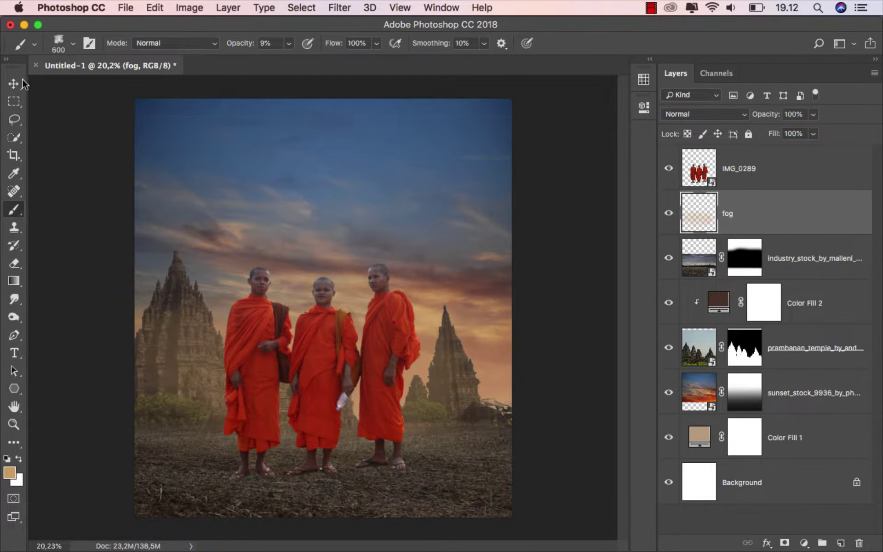
{"action": "key", "text": "v"}
{"action": "left_click", "coordinate": [668, 213]}
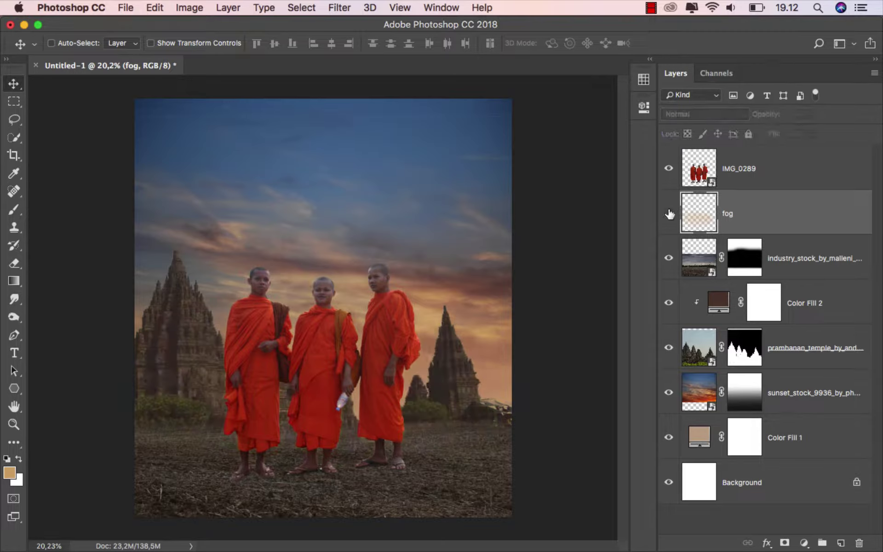
{"action": "left_click", "coordinate": [669, 213]}
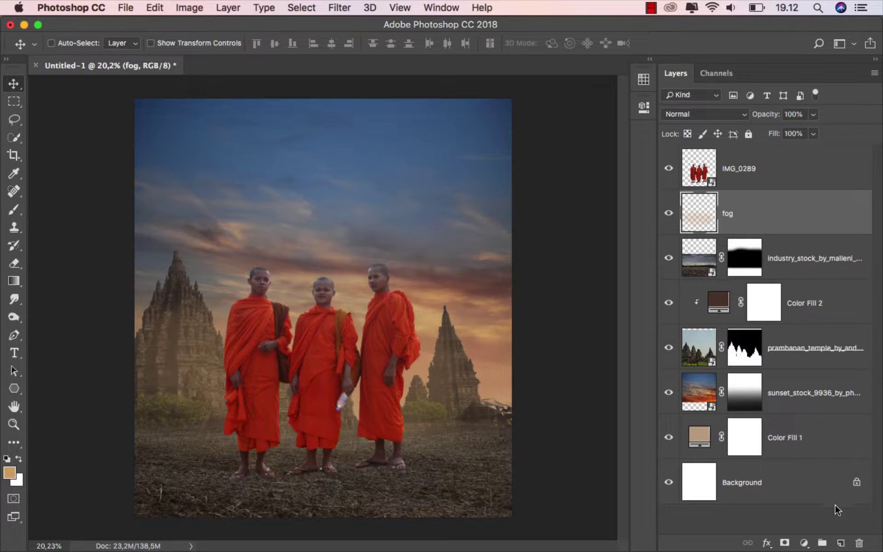
Step: Add a new layer named backlight above the fog layer and set its blend mode to Overlay
{"action": "left_click", "coordinate": [840, 542]}
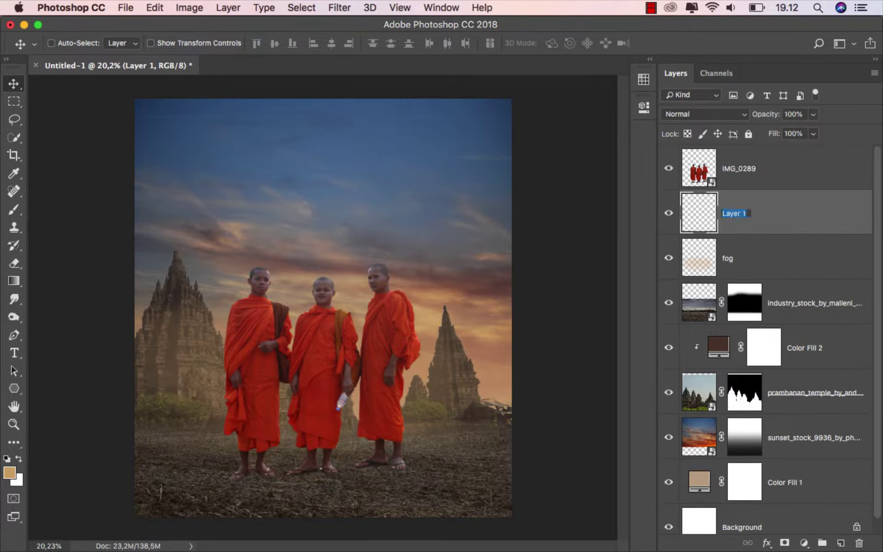
{"action": "type", "text": "li"}
{"action": "type", "text": "cklight"}
{"action": "key", "text": "Return"}
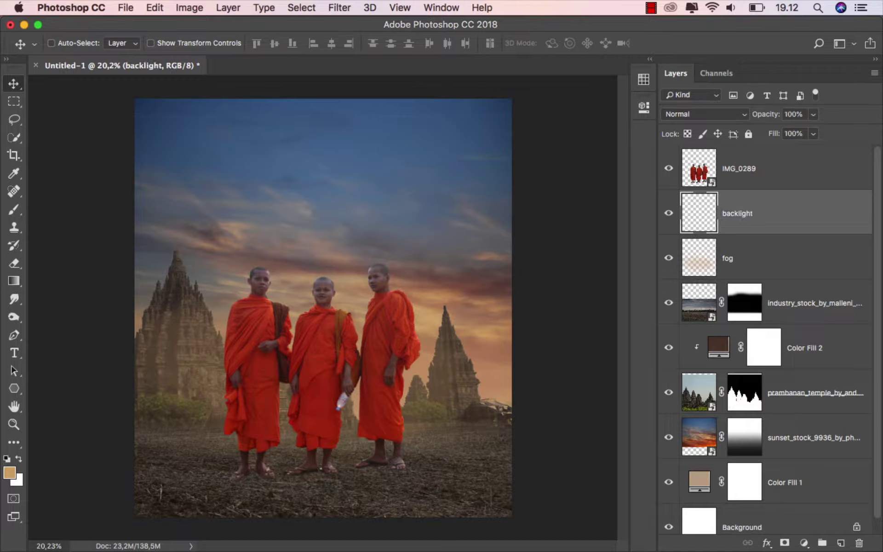
{"action": "left_click", "coordinate": [713, 114]}
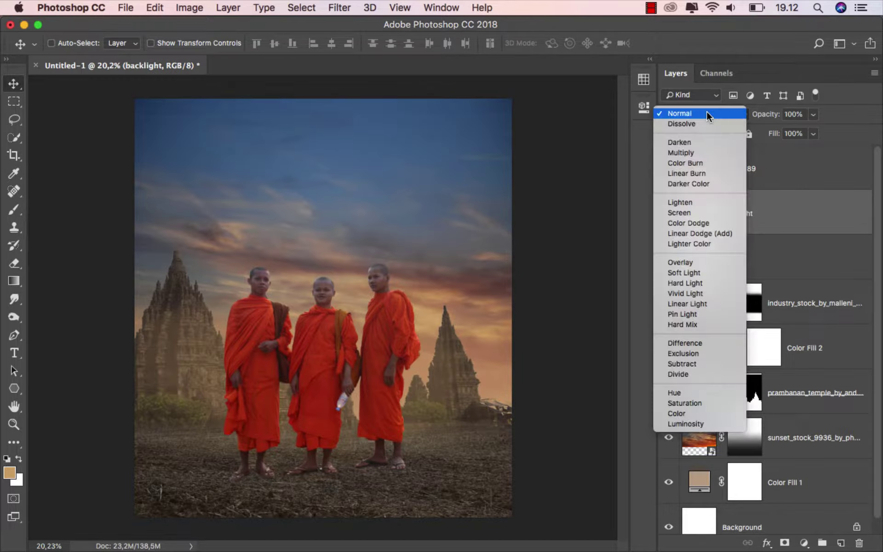
{"action": "left_click", "coordinate": [697, 259]}
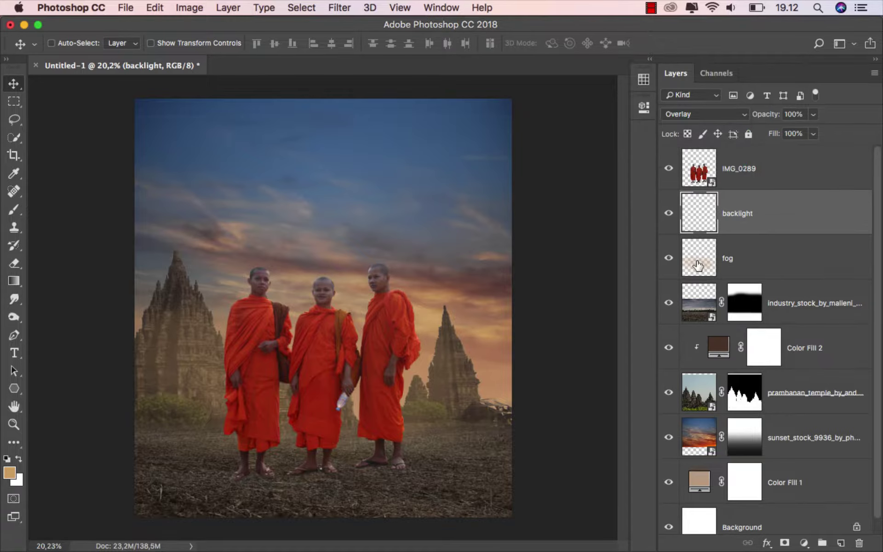
Step: Choose the first soft round brush from the Default Brushes set and raise the brush opacity to 100%
{"action": "left_click", "coordinate": [14, 209]}
{"action": "right_click", "coordinate": [272, 269]}
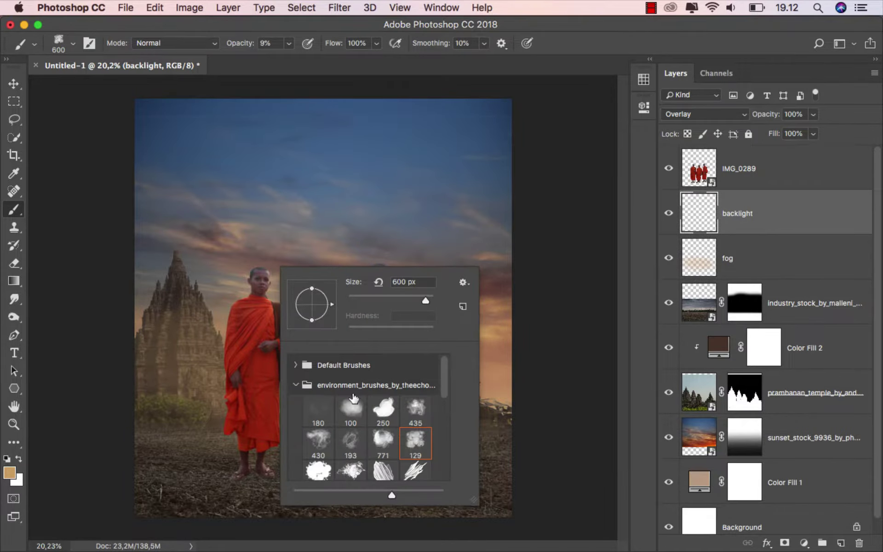
{"action": "left_click", "coordinate": [297, 386]}
{"action": "left_click", "coordinate": [298, 368]}
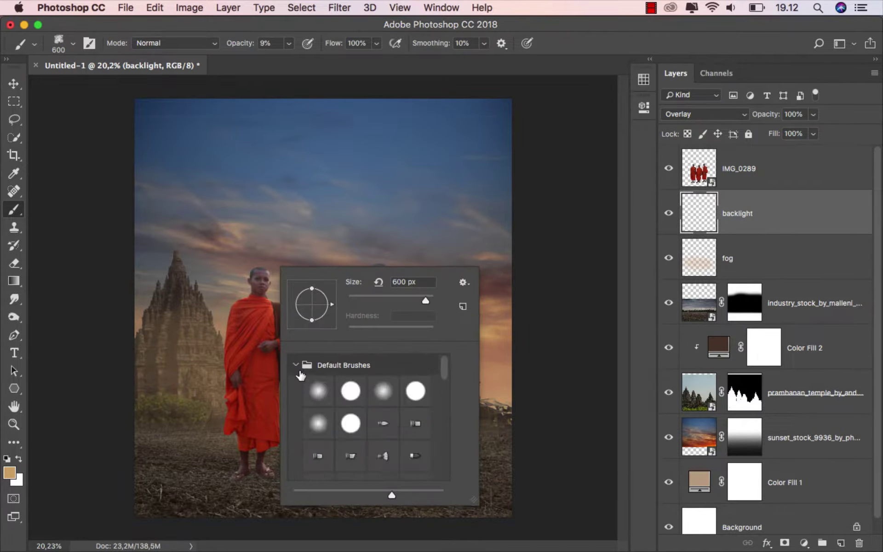
{"action": "left_click", "coordinate": [317, 390]}
{"action": "left_click", "coordinate": [288, 43]}
{"action": "left_click_drag", "start_coordinate": [285, 58], "coordinate": [373, 65]}
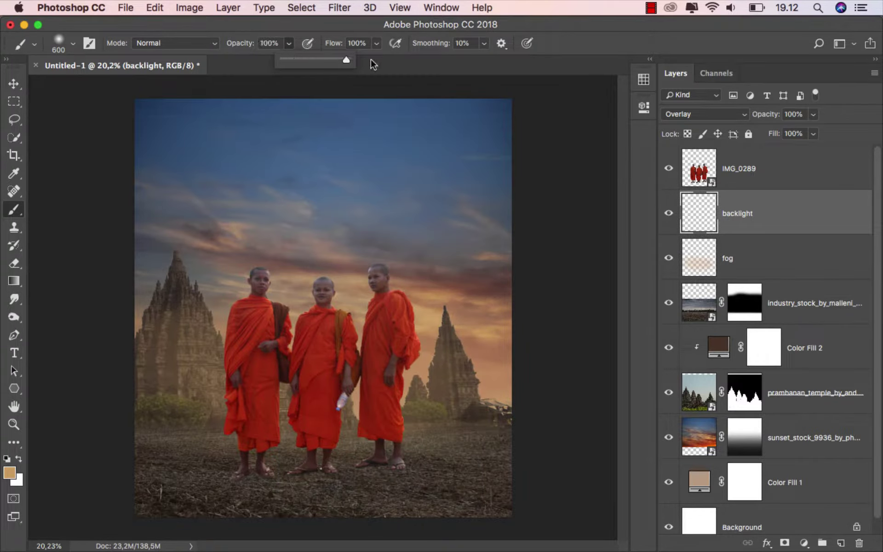
Step: Set the foreground colour to the warm tan #cea266 sampled from the sunset sky beside the small temple
{"action": "left_click", "coordinate": [9, 472]}
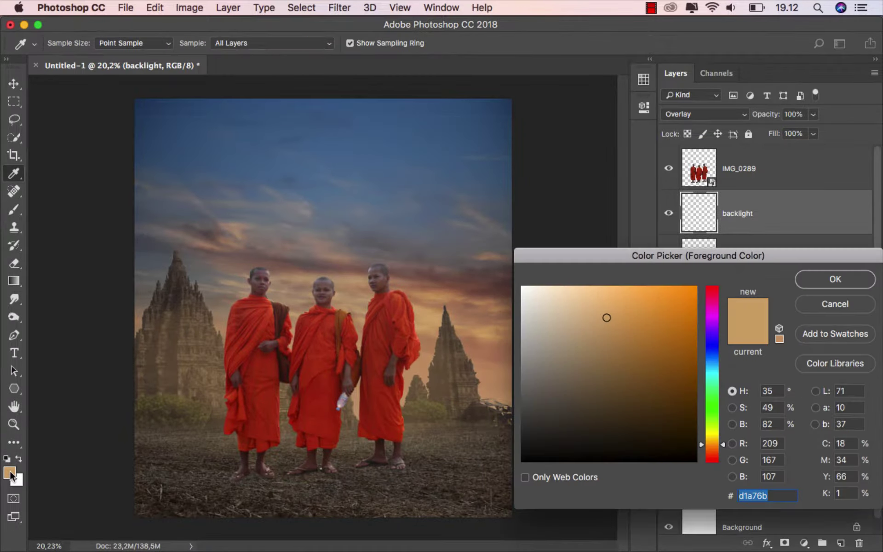
{"action": "left_click", "coordinate": [492, 330]}
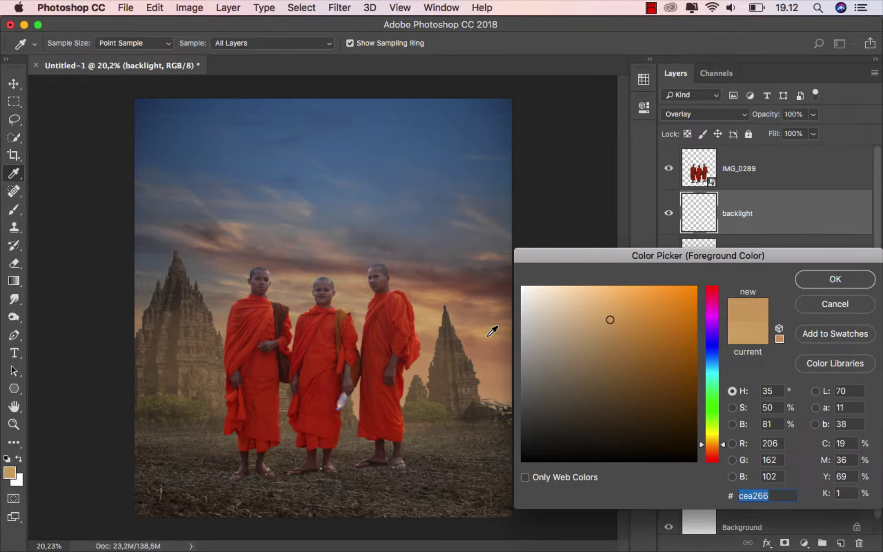
{"action": "left_click", "coordinate": [836, 280]}
Step: Paint one soft 1700 px glow behind the middle monk on the backlight layer and compare the image with and without it
{"action": "key", "text": "bracketright"}
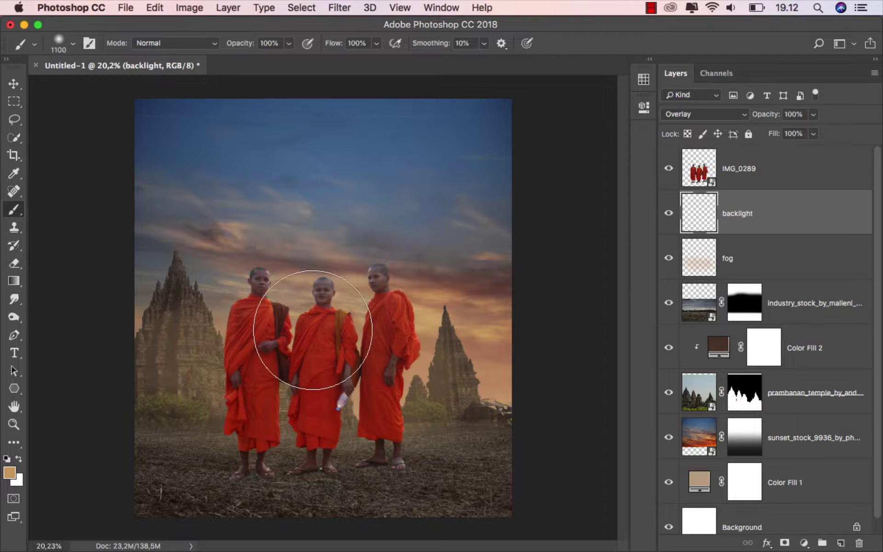
{"action": "key", "text": "bracketright"}
{"action": "key", "text": "bracketright"}
{"action": "key", "text": "bracketright"}
{"action": "key", "text": "bracketright"}
{"action": "key", "text": "bracketright"}
{"action": "key", "text": "bracketright"}
{"action": "key", "text": "bracketright"}
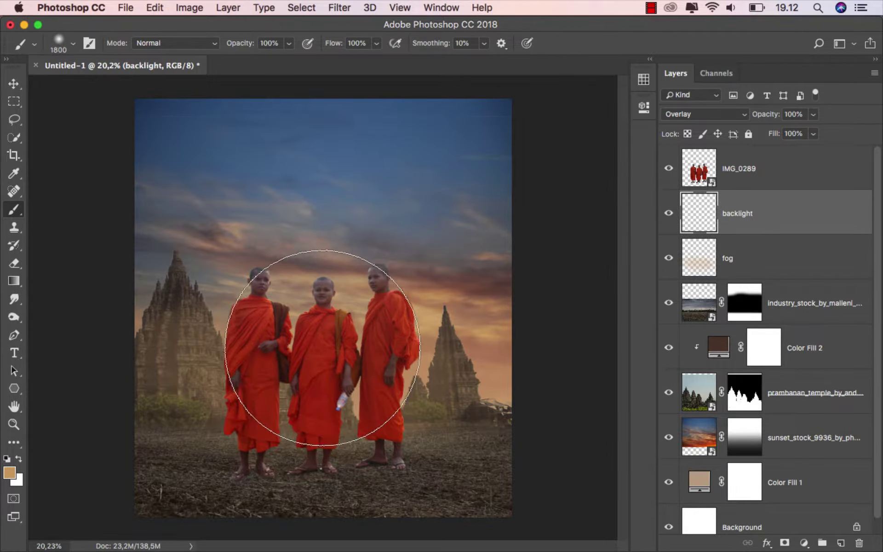
{"action": "key", "text": "bracketleft"}
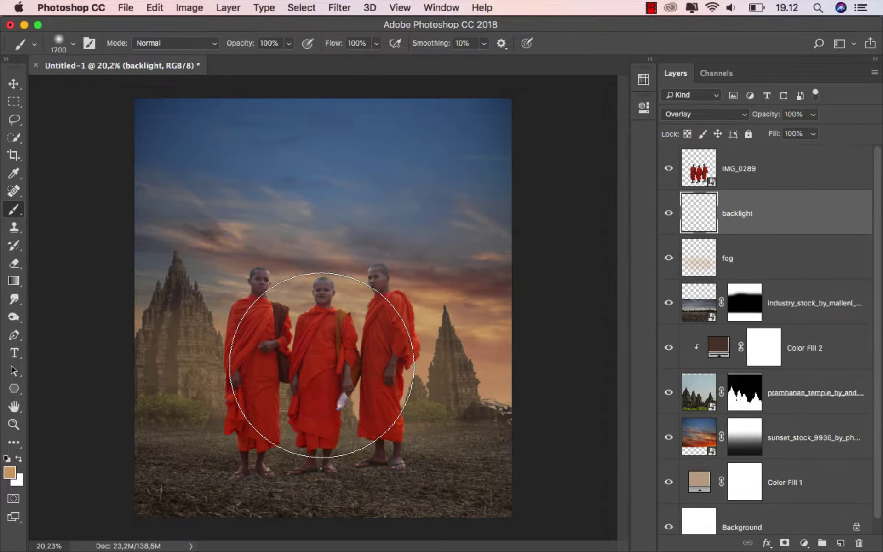
{"action": "left_click", "coordinate": [321, 363]}
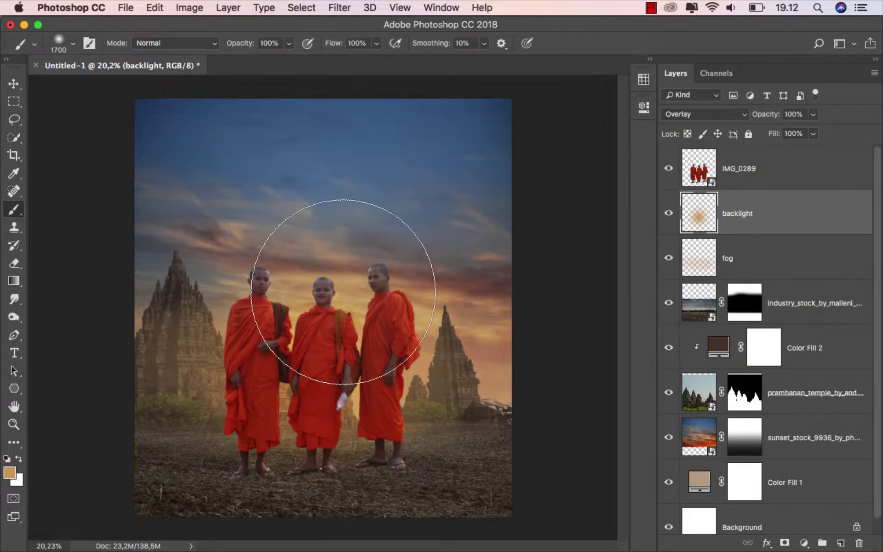
{"action": "left_click", "coordinate": [17, 88]}
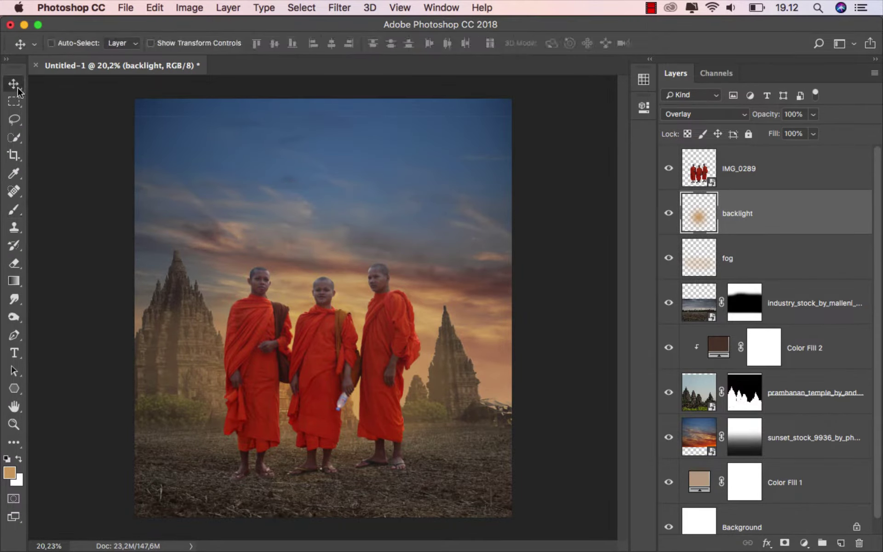
{"action": "left_click", "coordinate": [671, 217]}
{"action": "left_click", "coordinate": [670, 216]}
Step: Stretch the backlight glow upward and sideways with Free Transform, and compare the image with and without it
{"action": "key", "text": "super+t"}
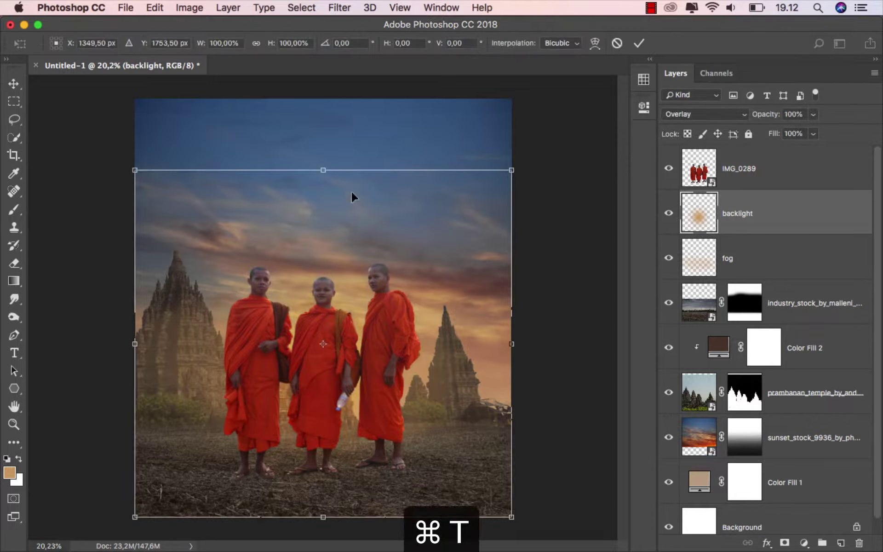
{"action": "left_click_drag", "start_coordinate": [323, 168], "coordinate": [322, 116]}
{"action": "left_click_drag", "start_coordinate": [511, 316], "coordinate": [560, 312]}
{"action": "left_click_drag", "start_coordinate": [325, 137], "coordinate": [323, 139]}
{"action": "left_click", "coordinate": [639, 44]}
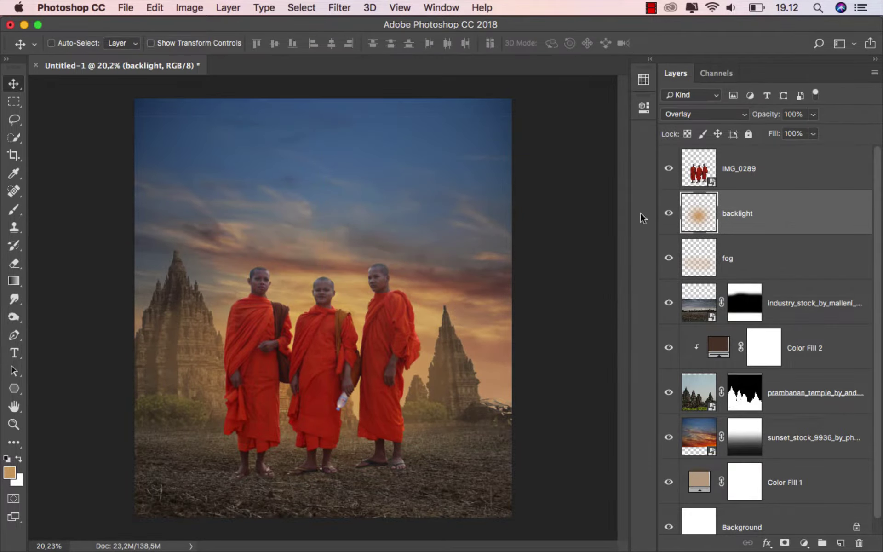
{"action": "left_click", "coordinate": [668, 212]}
{"action": "left_click", "coordinate": [669, 213]}
{"action": "left_click", "coordinate": [669, 394]}
{"action": "left_click", "coordinate": [669, 394]}
{"action": "left_click", "coordinate": [744, 392]}
{"action": "left_click", "coordinate": [18, 211]}
{"action": "left_click", "coordinate": [49, 210]}
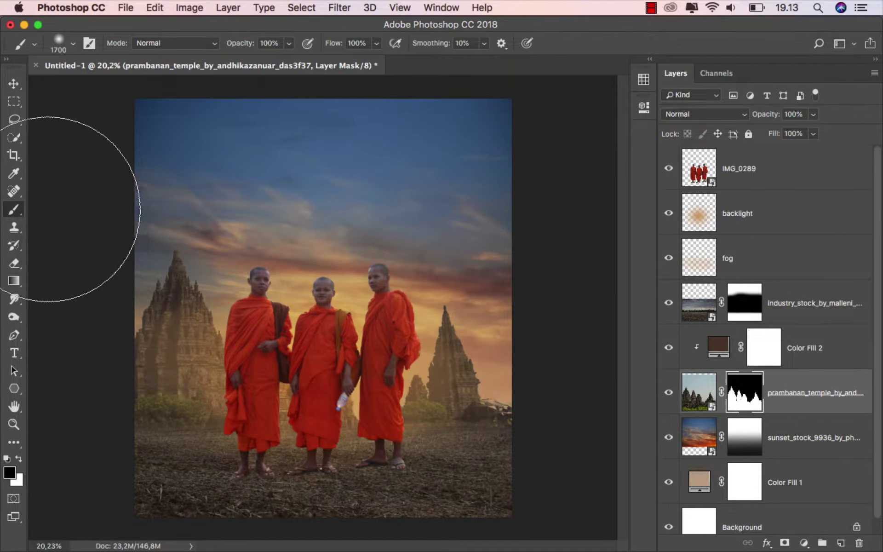
{"action": "key", "text": "bracketleft"}
{"action": "key", "text": "bracketleft"}
{"action": "key", "text": "bracketleft"}
{"action": "key", "text": "bracketleft"}
{"action": "key", "text": "bracketleft"}
{"action": "key", "text": "bracketleft"}
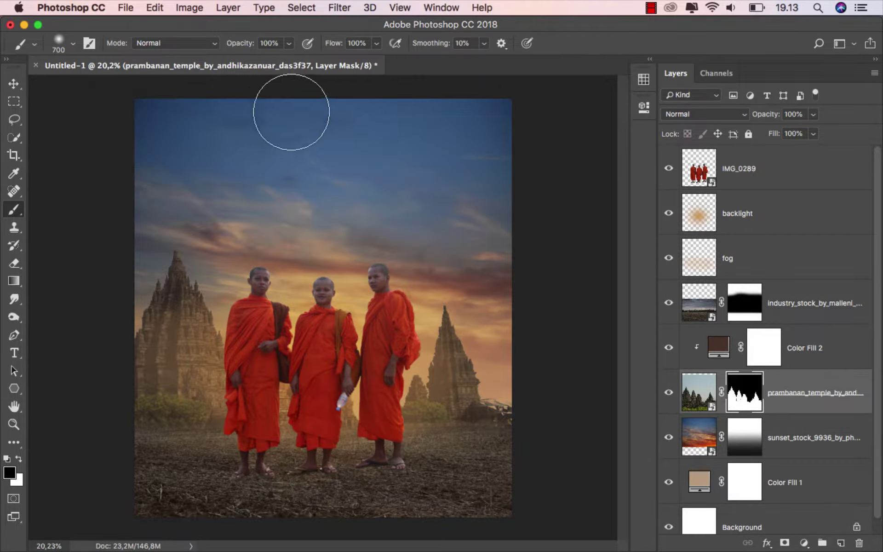
{"action": "left_click", "coordinate": [14, 83]}
{"action": "key", "text": "super+2"}
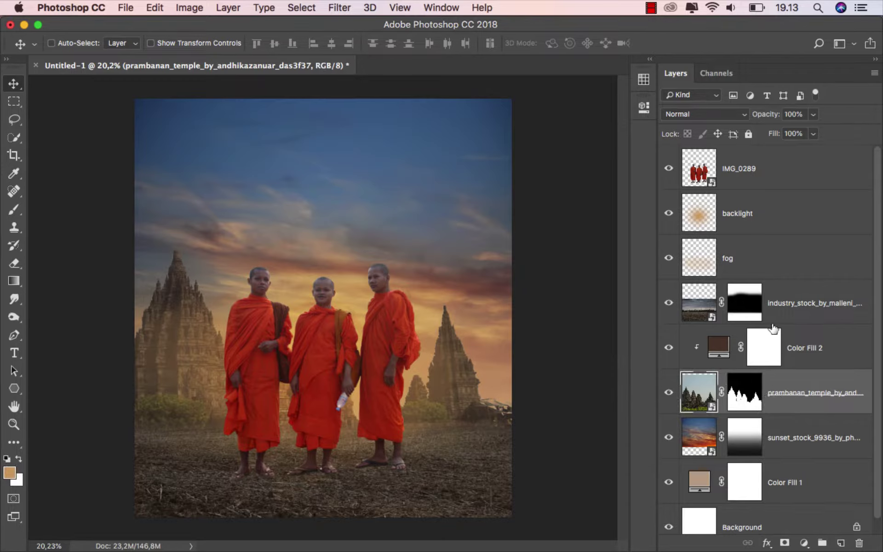
Step: Rename the monks' layer IMG_0289 as models
{"action": "double_click", "coordinate": [733, 172]}
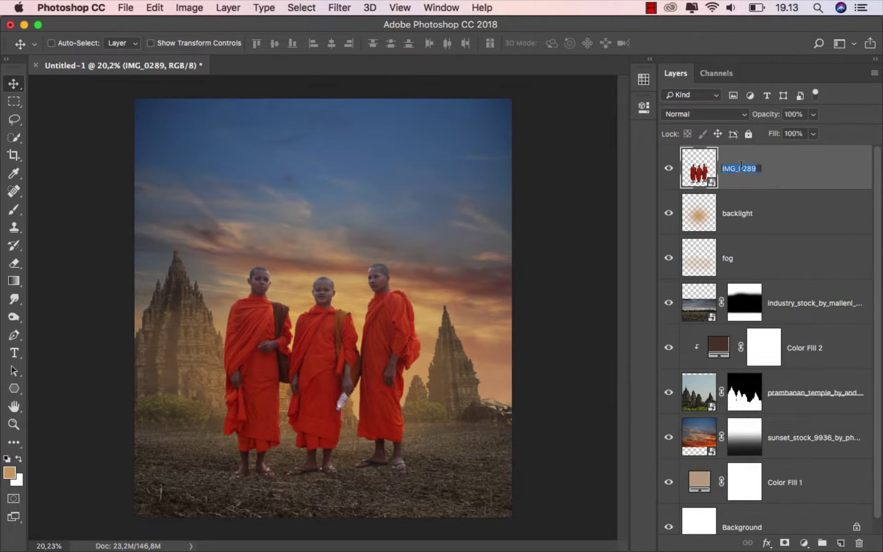
{"action": "type", "text": "models"}
{"action": "key", "text": "Return"}
Step: Duplicate the models layer as a rasterized layer named shadow
{"action": "left_click_drag", "start_coordinate": [741, 171], "coordinate": [841, 542]}
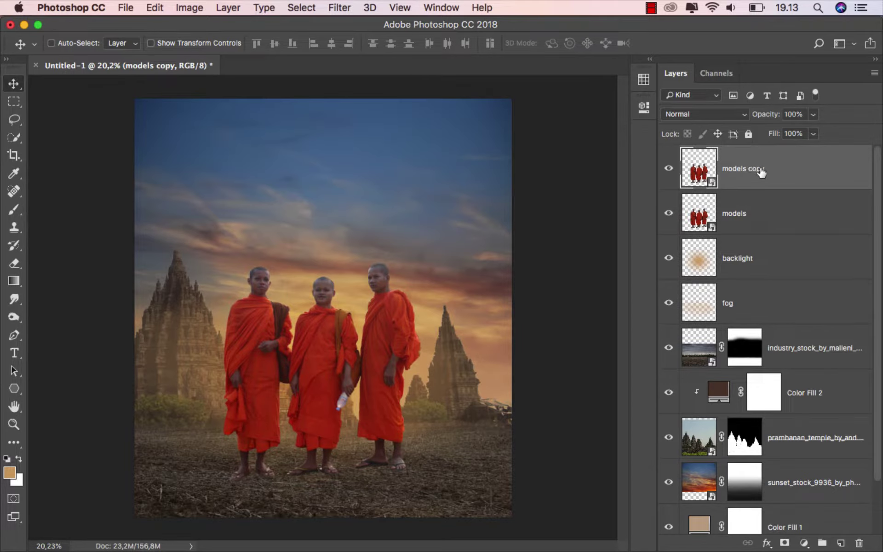
{"action": "right_click", "coordinate": [770, 167]}
{"action": "left_click", "coordinate": [681, 391]}
{"action": "type", "text": "shadow"}
{"action": "key", "text": "Return"}
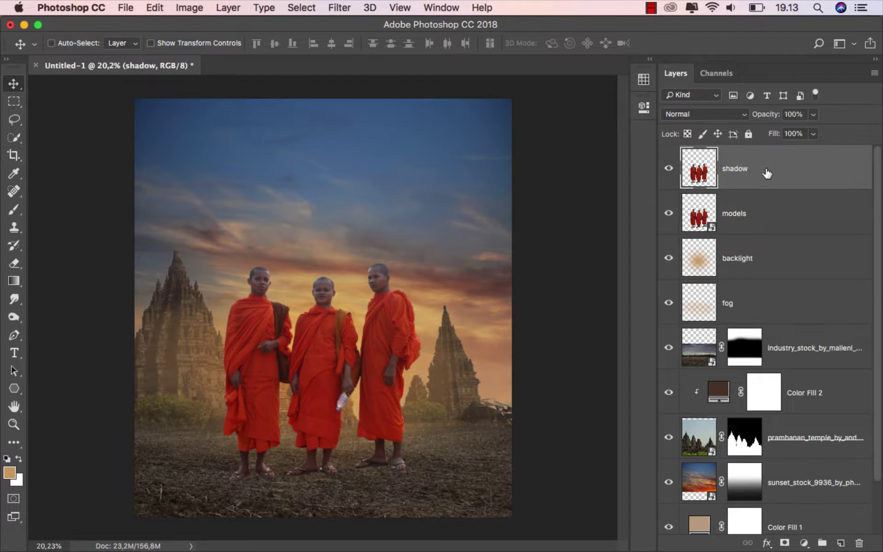
Step: Turn the shadow layer black with a Hue/Saturation lightness of -100 and place it beneath the models layer
{"action": "key", "text": "super+u"}
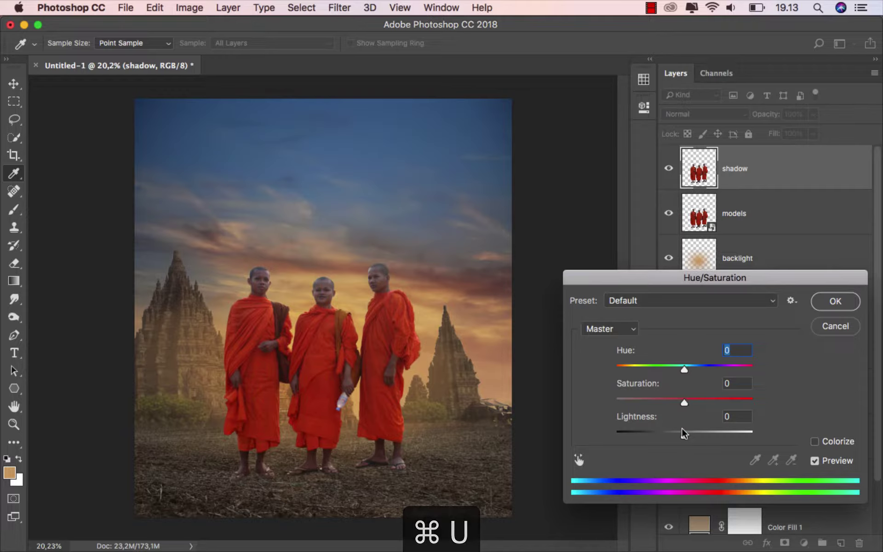
{"action": "left_click_drag", "start_coordinate": [684, 435], "coordinate": [608, 432]}
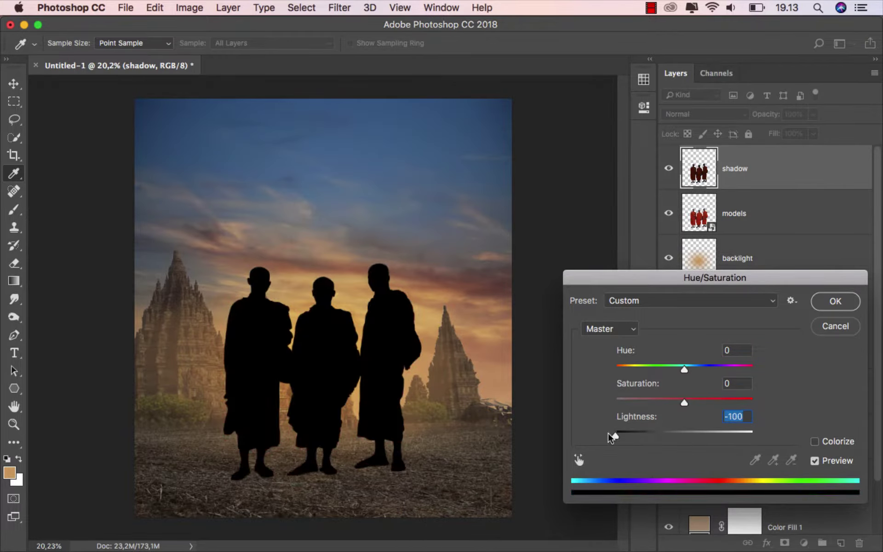
{"action": "left_click", "coordinate": [822, 301]}
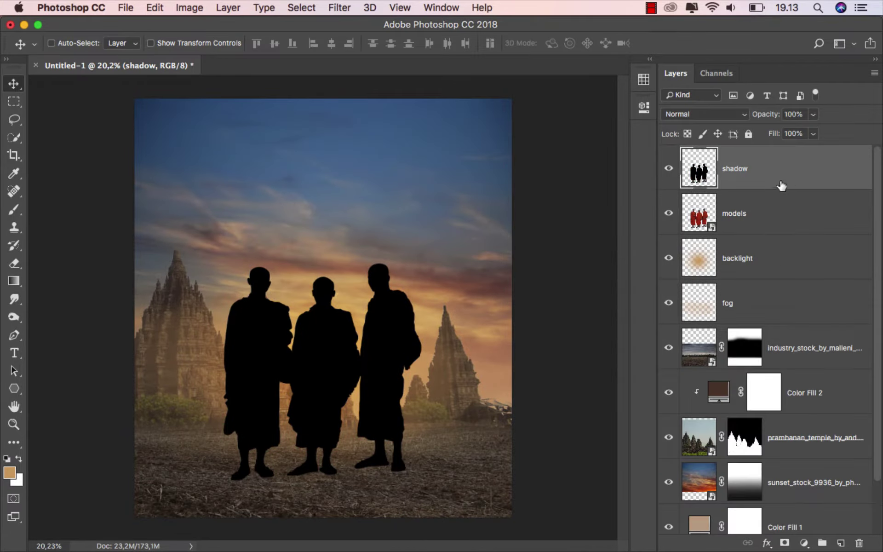
{"action": "left_click_drag", "start_coordinate": [769, 173], "coordinate": [763, 227]}
Step: Flip the shadow downward below the monks' feet with Free Transform, flattening it to about -36% height
{"action": "key", "text": "super+t"}
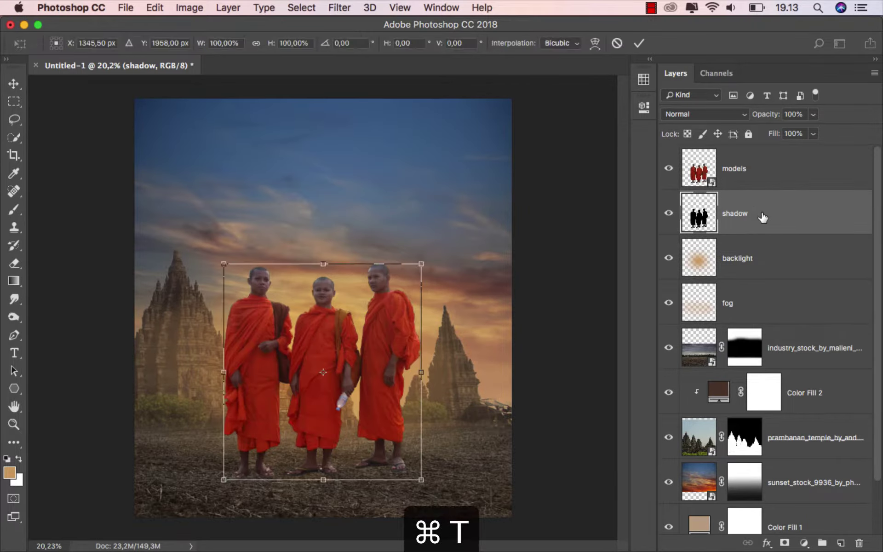
{"action": "right_click", "coordinate": [373, 296]}
{"action": "left_click", "coordinate": [387, 307]}
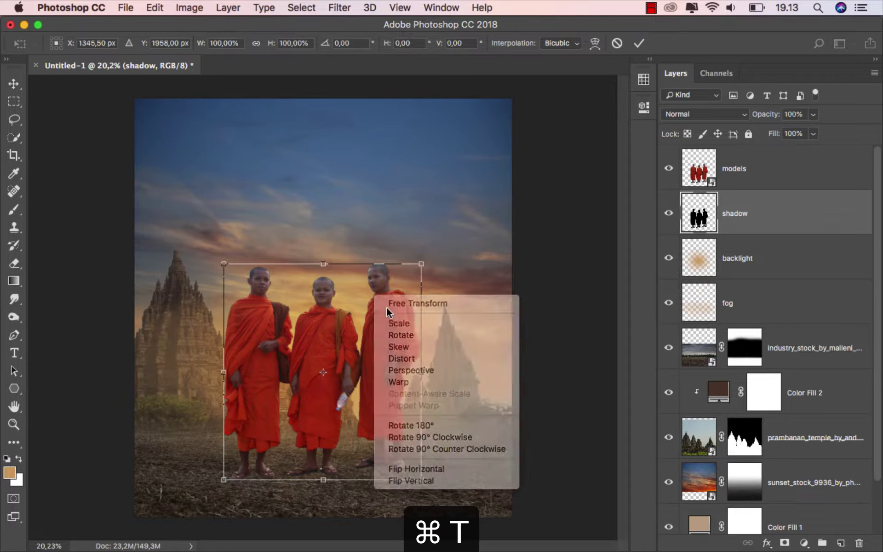
{"action": "right_click", "coordinate": [373, 304]}
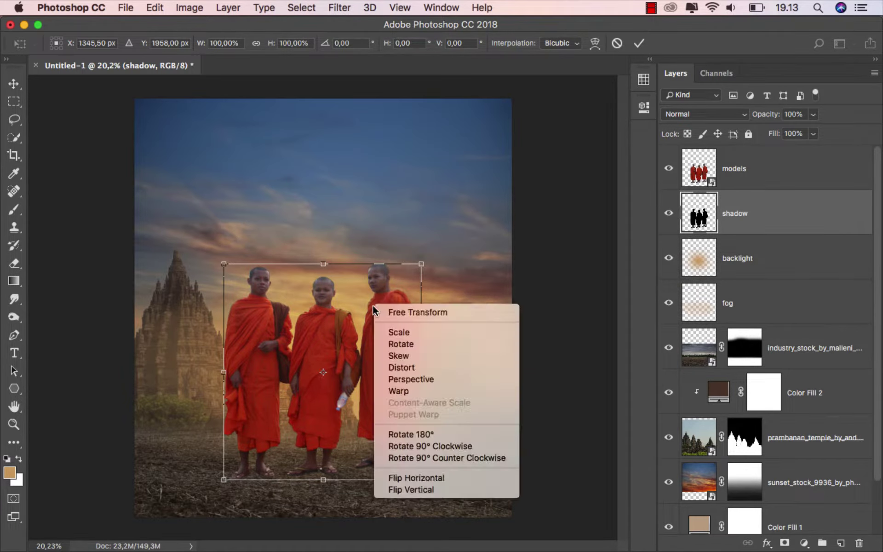
{"action": "left_click", "coordinate": [422, 366]}
{"action": "scroll", "coordinate": [363, 390], "scroll_direction": "down", "scroll_amount": 1}
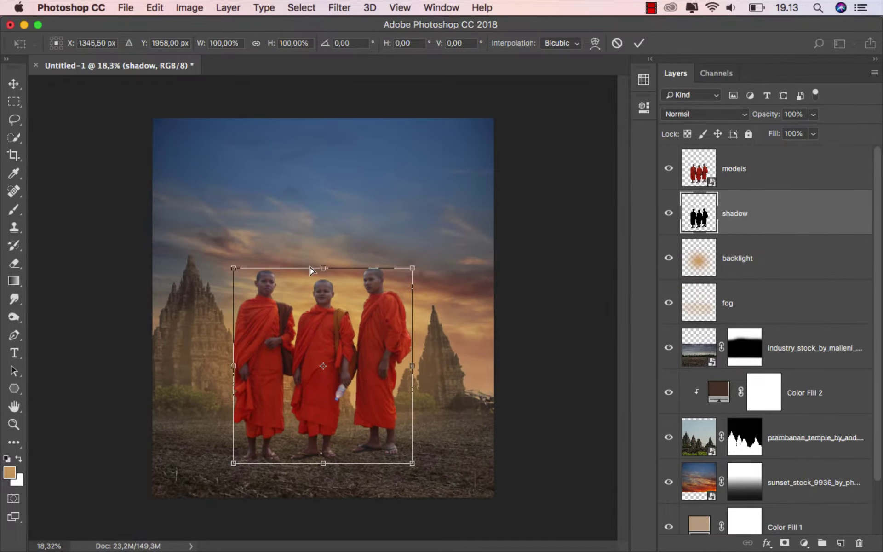
{"action": "scroll", "coordinate": [332, 288], "scroll_direction": "down", "scroll_amount": 1}
{"action": "left_click_drag", "start_coordinate": [324, 273], "coordinate": [319, 518]}
{"action": "key", "text": "super+plus"}
{"action": "scroll", "coordinate": [326, 490], "scroll_direction": "down", "scroll_amount": 4}
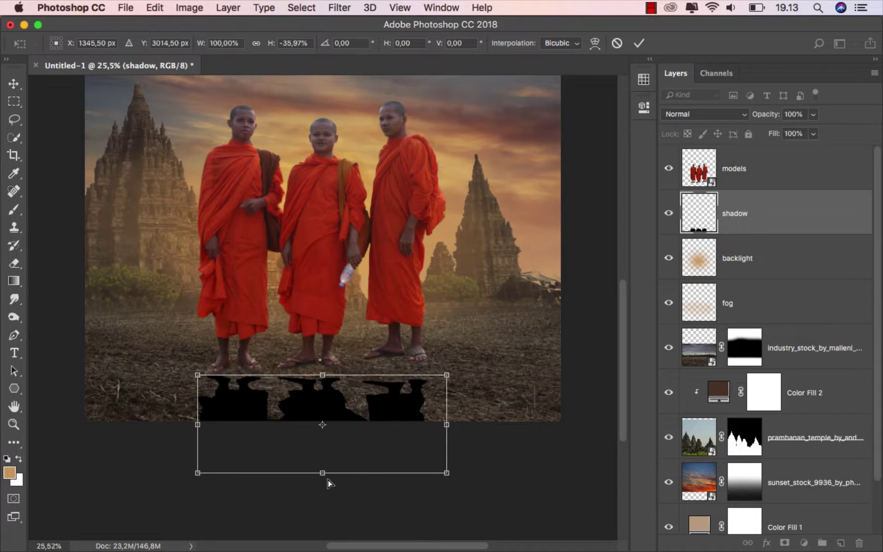
{"action": "scroll", "coordinate": [329, 481], "scroll_direction": "up", "scroll_amount": 4}
{"action": "scroll", "coordinate": [342, 453], "scroll_direction": "down", "scroll_amount": 2}
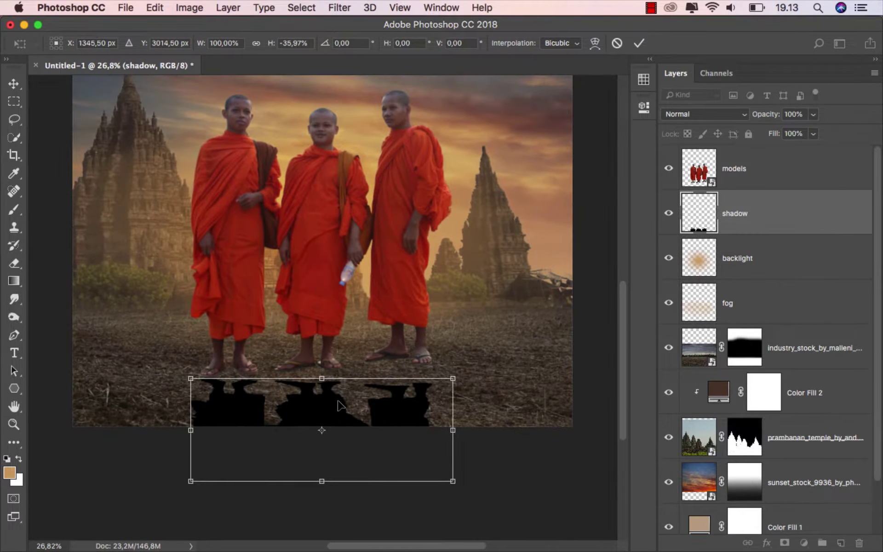
Step: Skew both lower corners of the shadow outward so that it widens toward the bottom of the image
{"action": "right_click", "coordinate": [338, 404]}
{"action": "left_click", "coordinate": [378, 402]}
{"action": "left_click_drag", "start_coordinate": [453, 481], "coordinate": [552, 481]}
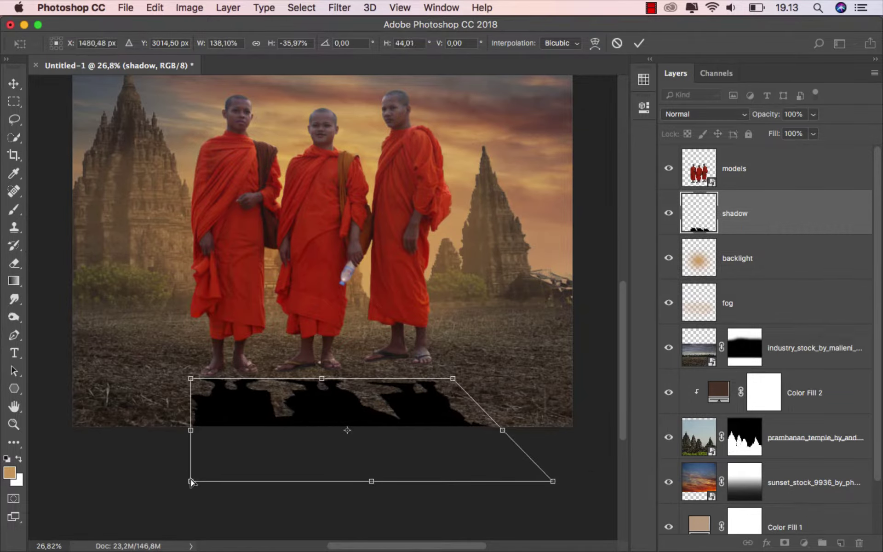
{"action": "left_click_drag", "start_coordinate": [192, 481], "coordinate": [82, 481]}
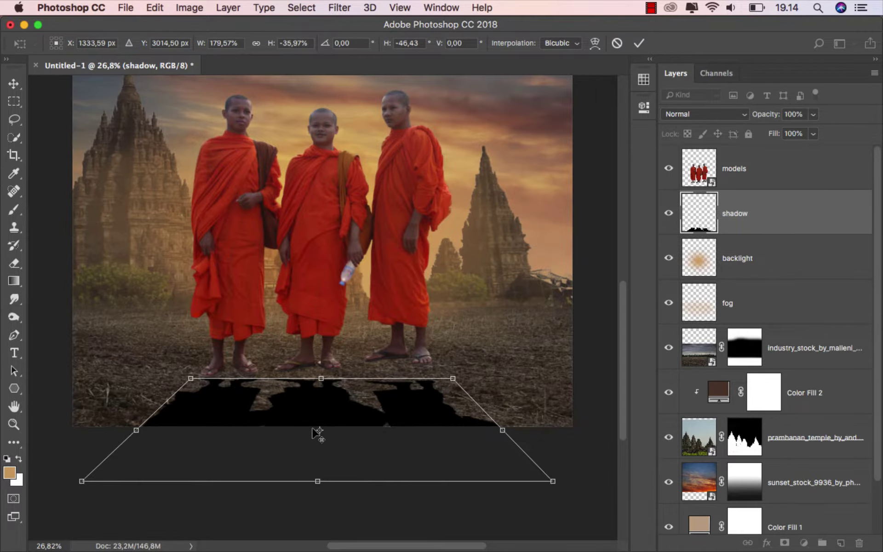
{"action": "scroll", "coordinate": [316, 430], "scroll_direction": "down", "scroll_amount": 1}
{"action": "scroll", "coordinate": [317, 427], "scroll_direction": "up", "scroll_amount": 2}
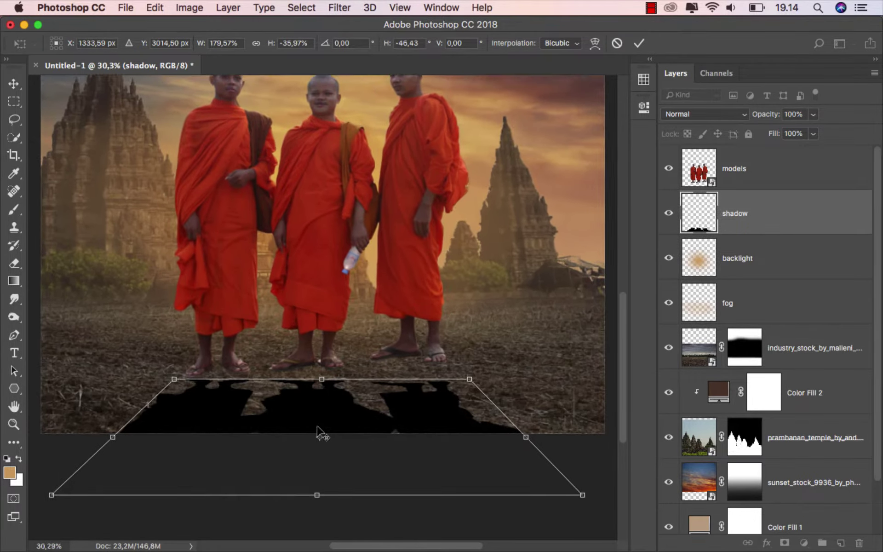
{"action": "scroll", "coordinate": [338, 420], "scroll_direction": "down", "scroll_amount": 2}
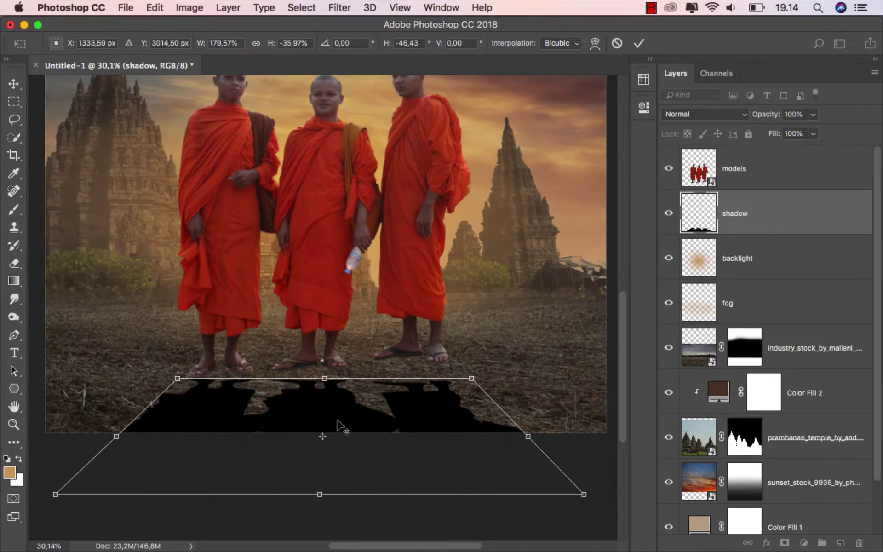
{"action": "scroll", "coordinate": [342, 422], "scroll_direction": "up", "scroll_amount": 1}
Step: Warp the shadow's upper edge up to meet the monks' feet, especially under the monk on the right, and apply the transform
{"action": "right_click", "coordinate": [361, 423]}
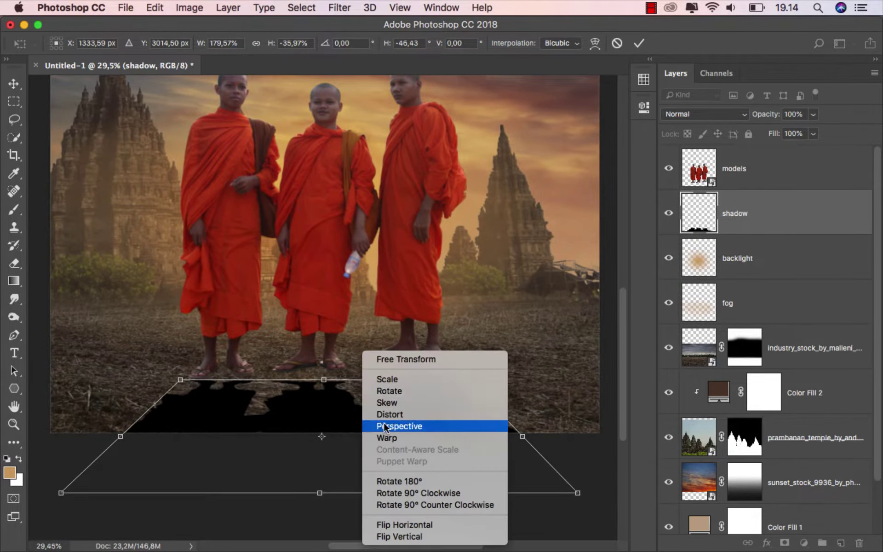
{"action": "left_click", "coordinate": [394, 434]}
{"action": "scroll", "coordinate": [413, 420], "scroll_direction": "up", "scroll_amount": 1}
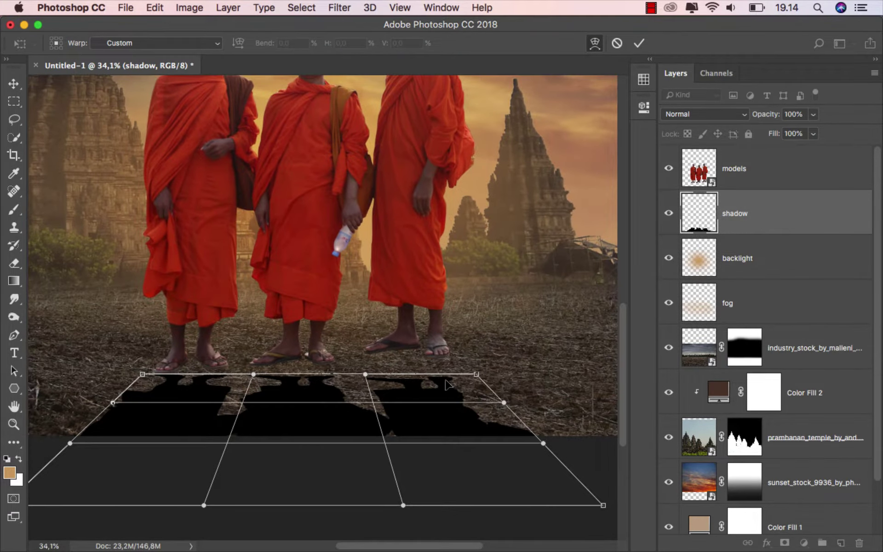
{"action": "left_click_drag", "start_coordinate": [445, 384], "coordinate": [368, 370]}
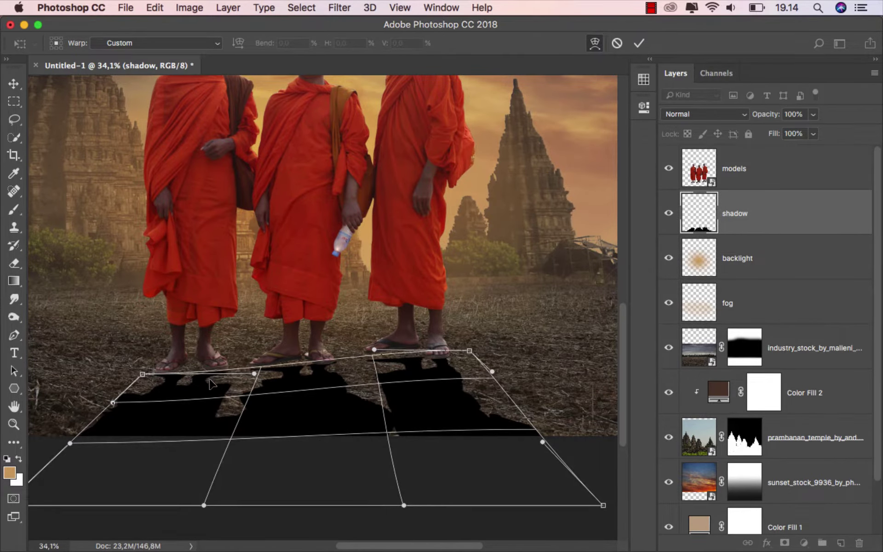
{"action": "left_click", "coordinate": [639, 44]}
{"action": "scroll", "coordinate": [338, 392], "scroll_direction": "up", "scroll_amount": 3}
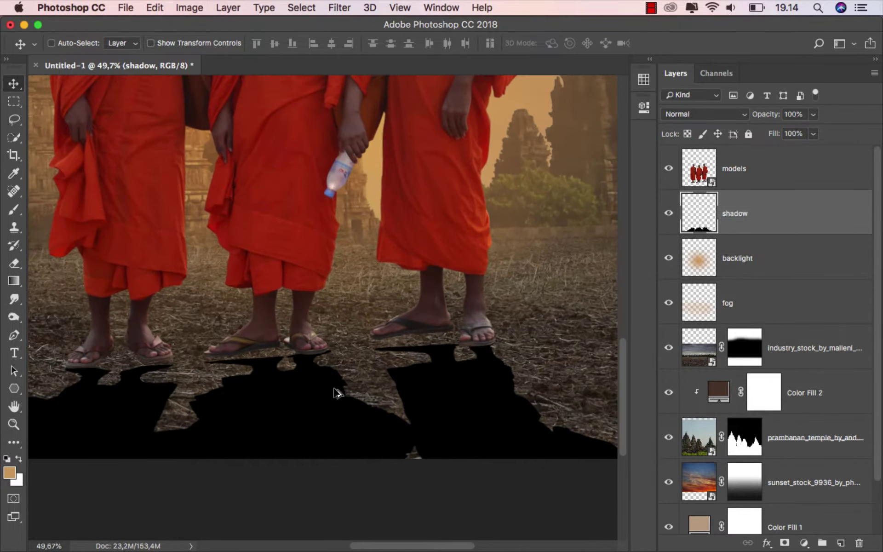
Step: Smudge the top of the right monk's shadow up to meet the soles of both sandals
{"action": "scroll", "coordinate": [475, 366], "scroll_direction": "up", "scroll_amount": 3}
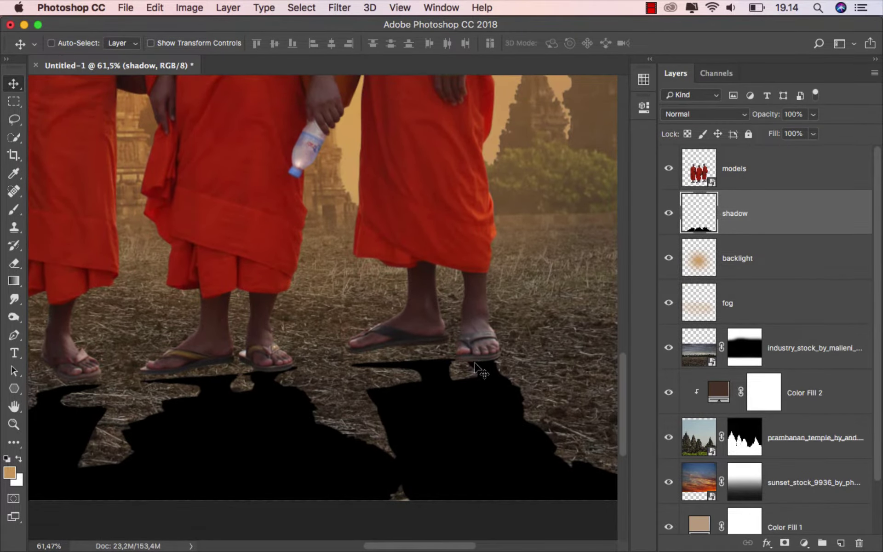
{"action": "mouse_move", "coordinate": [21, 299]}
{"action": "left_mouse_down"}
{"action": "mouse_move", "coordinate": [69, 305]}
{"action": "mouse_move", "coordinate": [92, 324]}
{"action": "left_mouse_up"}
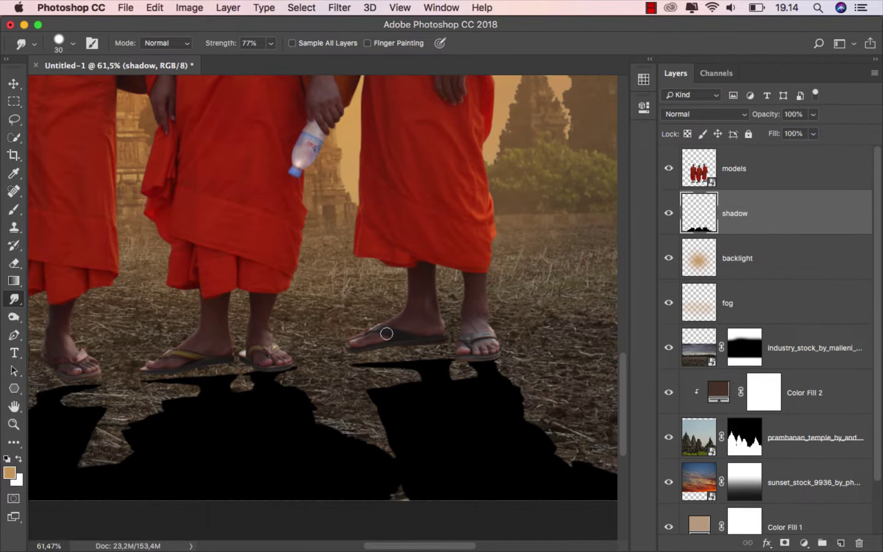
{"action": "scroll", "coordinate": [485, 358], "scroll_direction": "up", "scroll_amount": 4}
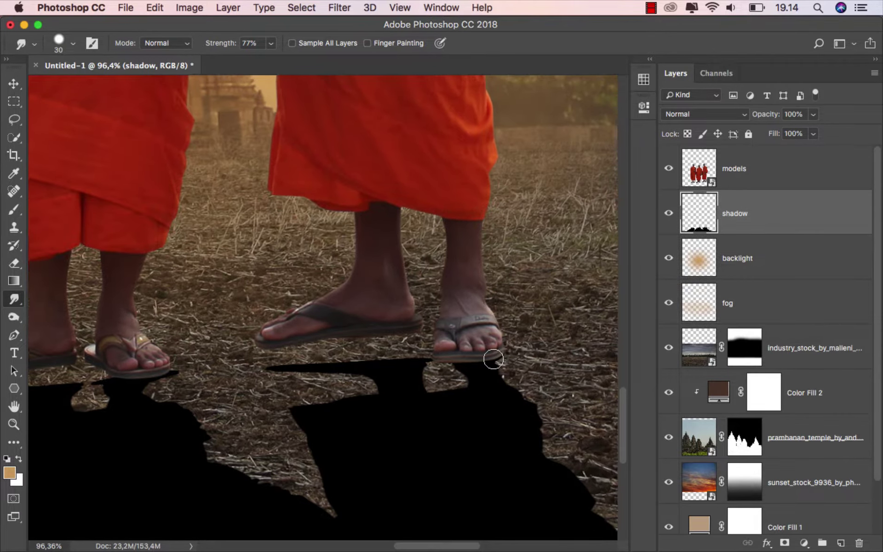
{"action": "scroll", "coordinate": [493, 359], "scroll_direction": "up", "scroll_amount": 2}
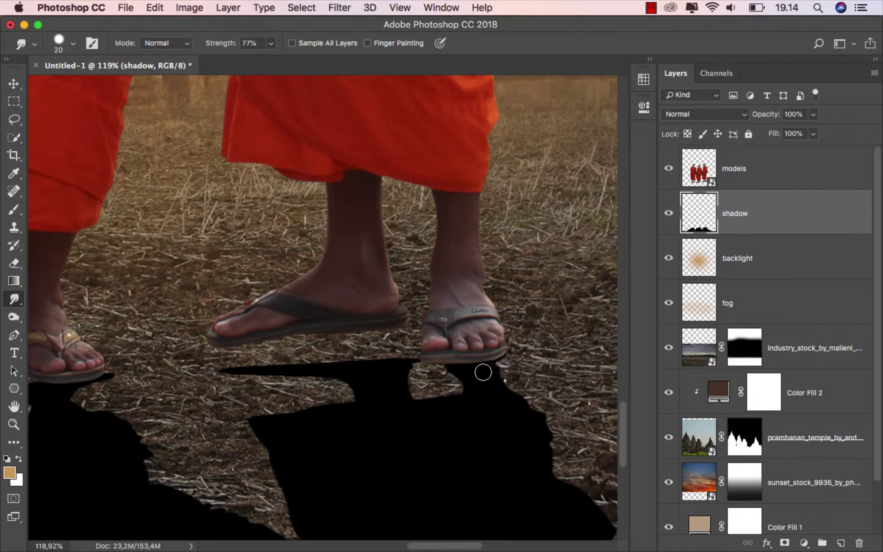
{"action": "key", "text": "bracketleft"}
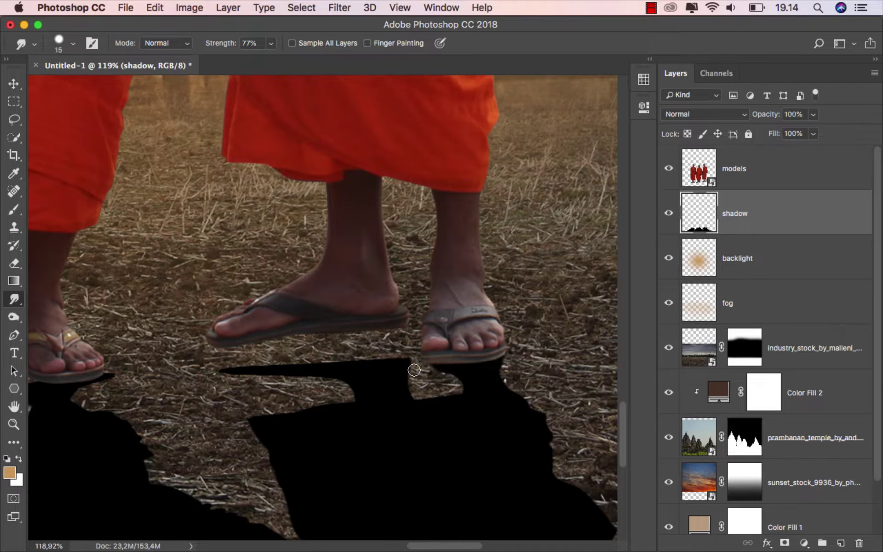
{"action": "key", "text": "bracketright"}
{"action": "key", "text": "bracketright"}
{"action": "key", "text": "bracketright"}
{"action": "mouse_move", "coordinate": [406, 369]}
{"action": "left_mouse_down"}
{"action": "mouse_move", "coordinate": [391, 333]}
{"action": "mouse_move", "coordinate": [401, 359]}
{"action": "mouse_move", "coordinate": [400, 325]}
{"action": "mouse_move", "coordinate": [388, 371]}
{"action": "mouse_move", "coordinate": [381, 319]}
{"action": "mouse_move", "coordinate": [380, 365]}
{"action": "mouse_move", "coordinate": [366, 331]}
{"action": "mouse_move", "coordinate": [353, 328]}
{"action": "mouse_move", "coordinate": [360, 365]}
{"action": "mouse_move", "coordinate": [335, 336]}
{"action": "mouse_move", "coordinate": [341, 356]}
{"action": "mouse_move", "coordinate": [351, 346]}
{"action": "mouse_move", "coordinate": [348, 340]}
{"action": "mouse_move", "coordinate": [328, 386]}
{"action": "mouse_move", "coordinate": [331, 352]}
{"action": "mouse_move", "coordinate": [306, 315]}
{"action": "mouse_move", "coordinate": [320, 355]}
{"action": "mouse_move", "coordinate": [292, 322]}
{"action": "mouse_move", "coordinate": [314, 358]}
{"action": "mouse_move", "coordinate": [306, 320]}
{"action": "mouse_move", "coordinate": [305, 360]}
{"action": "mouse_move", "coordinate": [297, 361]}
{"action": "mouse_move", "coordinate": [289, 325]}
{"action": "mouse_move", "coordinate": [284, 362]}
{"action": "mouse_move", "coordinate": [266, 320]}
{"action": "mouse_move", "coordinate": [275, 359]}
{"action": "mouse_move", "coordinate": [250, 333]}
{"action": "mouse_move", "coordinate": [267, 369]}
{"action": "mouse_move", "coordinate": [309, 403]}
{"action": "mouse_move", "coordinate": [341, 387]}
{"action": "mouse_move", "coordinate": [309, 362]}
{"action": "mouse_move", "coordinate": [301, 379]}
{"action": "mouse_move", "coordinate": [295, 366]}
{"action": "mouse_move", "coordinate": [298, 384]}
{"action": "mouse_move", "coordinate": [308, 372]}
{"action": "mouse_move", "coordinate": [294, 367]}
{"action": "mouse_move", "coordinate": [283, 380]}
{"action": "mouse_move", "coordinate": [267, 368]}
{"action": "mouse_move", "coordinate": [227, 376]}
{"action": "mouse_move", "coordinate": [232, 348]}
{"action": "mouse_move", "coordinate": [247, 364]}
{"action": "mouse_move", "coordinate": [246, 349]}
{"action": "mouse_move", "coordinate": [277, 377]}
{"action": "mouse_move", "coordinate": [267, 358]}
{"action": "left_mouse_up"}
{"action": "key", "text": "bracketright"}
{"action": "key", "text": "bracketleft"}
{"action": "key", "text": "bracketright"}
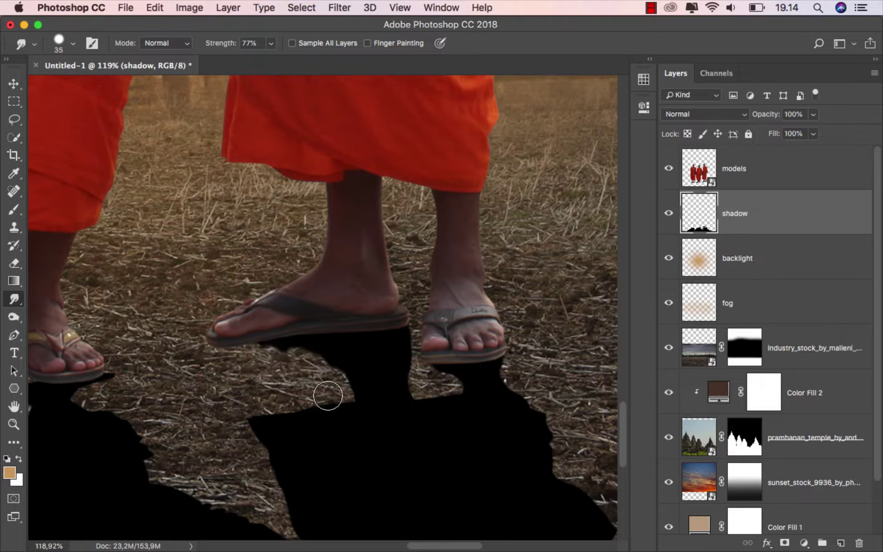
Step: Smooth the ragged shadow edge under the right monk's forward sandal with the Smudge tool so that it follows the sole
{"action": "key", "text": "bracketleft"}
{"action": "key", "text": "bracketleft"}
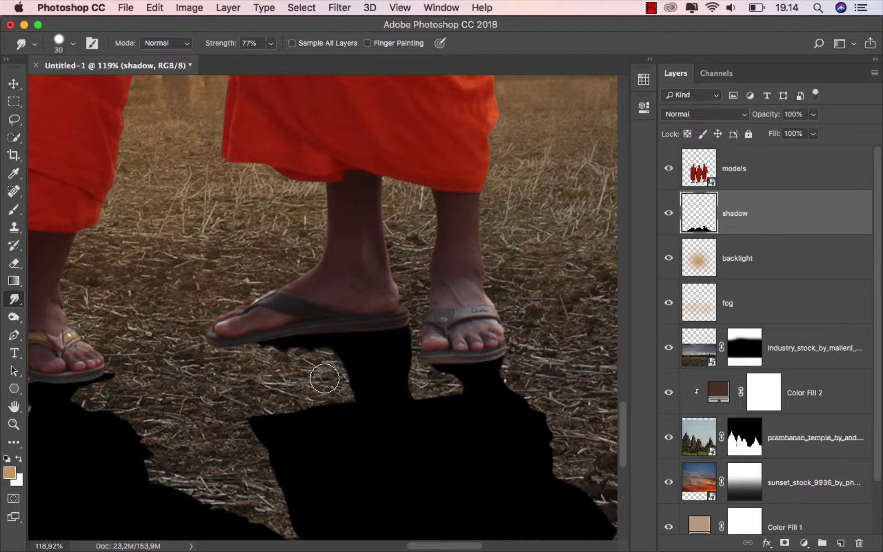
{"action": "key", "text": "bracketright"}
{"action": "key", "text": "bracketleft"}
{"action": "mouse_move", "coordinate": [316, 323]}
{"action": "left_mouse_down"}
{"action": "mouse_move", "coordinate": [263, 335]}
{"action": "mouse_move", "coordinate": [301, 332]}
{"action": "left_mouse_up"}
{"action": "left_click_drag", "start_coordinate": [248, 340], "coordinate": [228, 339]}
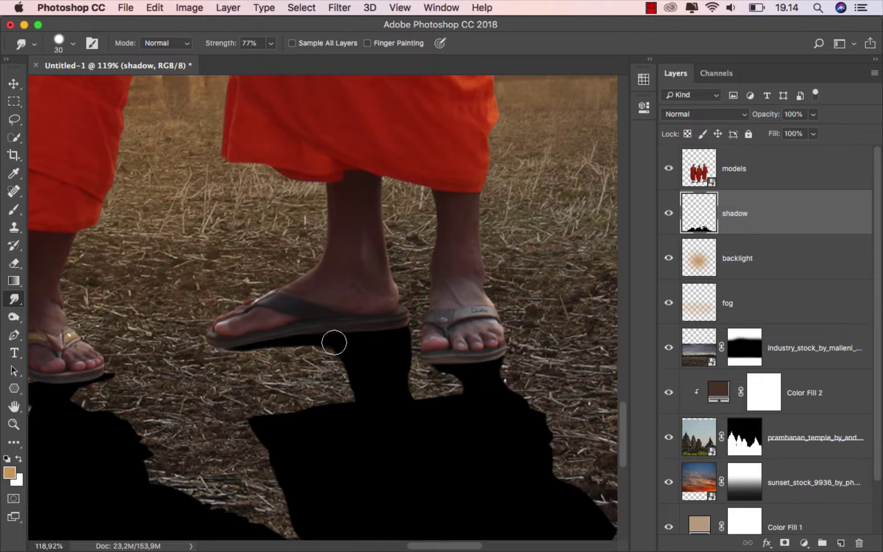
{"action": "key", "text": "bracketright"}
{"action": "key", "text": "bracketright"}
{"action": "mouse_move", "coordinate": [296, 329]}
{"action": "left_mouse_down"}
{"action": "mouse_move", "coordinate": [348, 349]}
{"action": "mouse_move", "coordinate": [306, 329]}
{"action": "mouse_move", "coordinate": [303, 371]}
{"action": "mouse_move", "coordinate": [393, 373]}
{"action": "mouse_move", "coordinate": [459, 351]}
{"action": "mouse_move", "coordinate": [296, 364]}
{"action": "mouse_move", "coordinate": [382, 356]}
{"action": "mouse_move", "coordinate": [287, 357]}
{"action": "left_mouse_up"}
{"action": "key", "text": "bracketleft"}
Step: Smudge the middle monk's shadow up to both sandals and clean its edge beneath the forward foot
{"action": "scroll", "coordinate": [298, 366], "scroll_direction": "left", "scroll_amount": 10}
{"action": "key", "text": "bracketleft"}
{"action": "key", "text": "bracketleft"}
{"action": "key", "text": "bracketleft"}
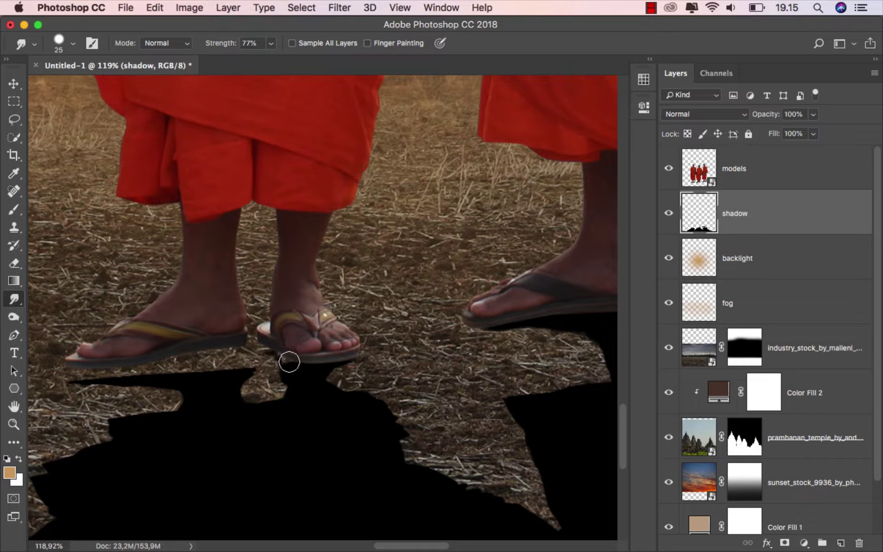
{"action": "left_click_drag", "start_coordinate": [299, 365], "coordinate": [268, 342]}
{"action": "mouse_move", "coordinate": [296, 364]}
{"action": "left_mouse_down"}
{"action": "mouse_move", "coordinate": [364, 375]}
{"action": "mouse_move", "coordinate": [353, 360]}
{"action": "mouse_move", "coordinate": [353, 352]}
{"action": "mouse_move", "coordinate": [364, 374]}
{"action": "mouse_move", "coordinate": [361, 347]}
{"action": "mouse_move", "coordinate": [361, 376]}
{"action": "mouse_move", "coordinate": [369, 365]}
{"action": "mouse_move", "coordinate": [360, 337]}
{"action": "mouse_move", "coordinate": [342, 369]}
{"action": "mouse_move", "coordinate": [349, 342]}
{"action": "mouse_move", "coordinate": [341, 386]}
{"action": "mouse_move", "coordinate": [336, 337]}
{"action": "mouse_move", "coordinate": [317, 380]}
{"action": "mouse_move", "coordinate": [289, 348]}
{"action": "mouse_move", "coordinate": [282, 372]}
{"action": "mouse_move", "coordinate": [270, 344]}
{"action": "mouse_move", "coordinate": [257, 372]}
{"action": "mouse_move", "coordinate": [243, 358]}
{"action": "mouse_move", "coordinate": [209, 372]}
{"action": "mouse_move", "coordinate": [196, 368]}
{"action": "mouse_move", "coordinate": [193, 387]}
{"action": "left_mouse_up"}
{"action": "key", "text": "bracketright"}
{"action": "key", "text": "bracketleft"}
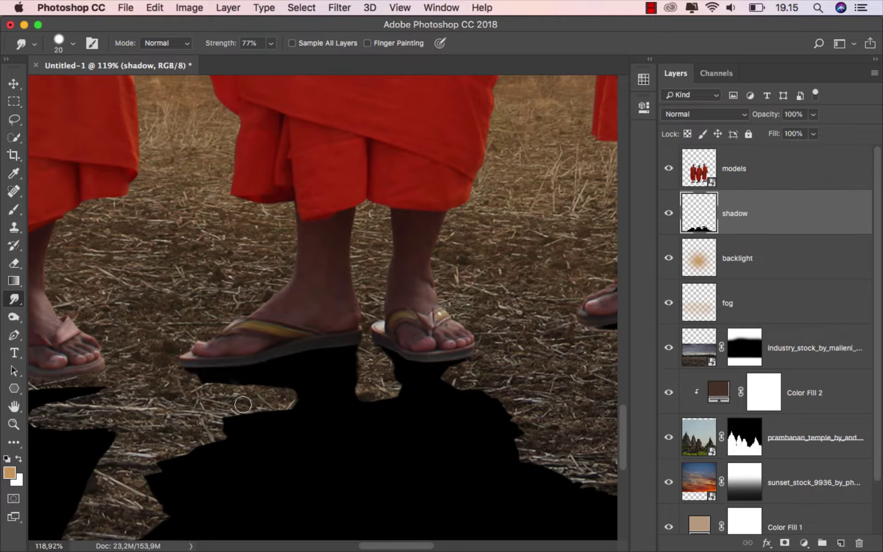
{"action": "key", "text": "bracketright"}
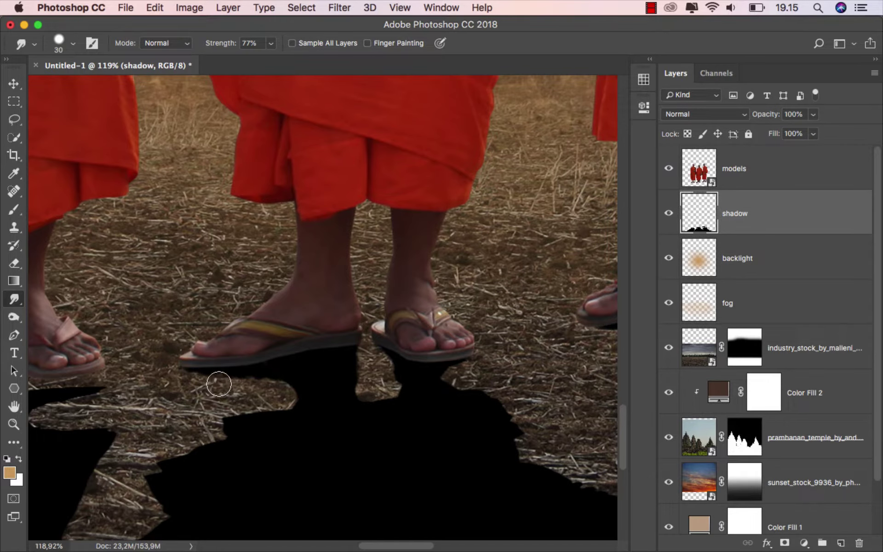
Step: Smudge the left monk's shadow up to the sole and heel of the sandal nearest the middle monk
{"action": "left_click_drag", "start_coordinate": [163, 376], "coordinate": [384, 397]}
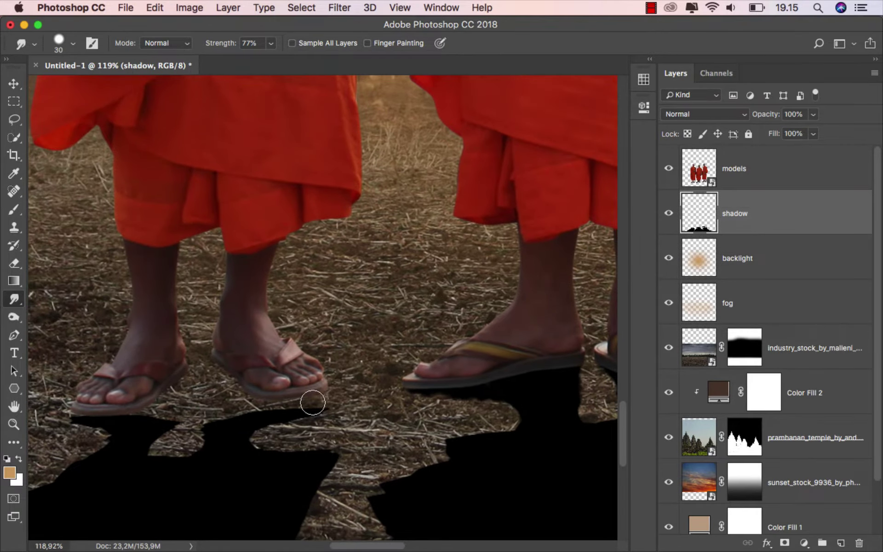
{"action": "mouse_move", "coordinate": [313, 402]}
{"action": "left_mouse_down"}
{"action": "mouse_move", "coordinate": [289, 405]}
{"action": "mouse_move", "coordinate": [290, 392]}
{"action": "mouse_move", "coordinate": [292, 404]}
{"action": "mouse_move", "coordinate": [295, 391]}
{"action": "mouse_move", "coordinate": [261, 408]}
{"action": "mouse_move", "coordinate": [265, 389]}
{"action": "left_mouse_up"}
{"action": "key", "text": "]"}
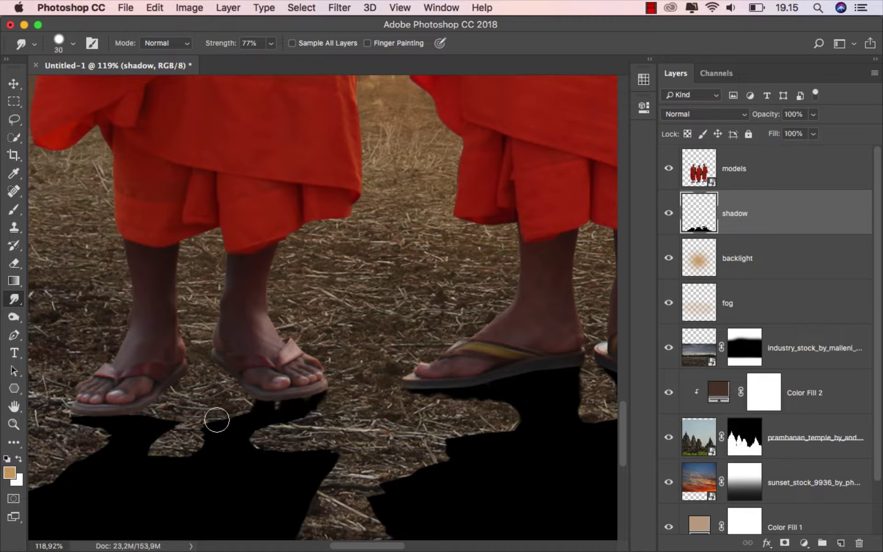
{"action": "left_click_drag", "start_coordinate": [203, 420], "coordinate": [222, 398]}
{"action": "left_click_drag", "start_coordinate": [224, 437], "coordinate": [230, 359]}
{"action": "mouse_move", "coordinate": [227, 413]}
{"action": "left_mouse_down"}
{"action": "mouse_move", "coordinate": [223, 356]}
{"action": "mouse_move", "coordinate": [233, 411]}
{"action": "mouse_move", "coordinate": [249, 375]}
{"action": "mouse_move", "coordinate": [250, 401]}
{"action": "mouse_move", "coordinate": [271, 390]}
{"action": "mouse_move", "coordinate": [274, 405]}
{"action": "mouse_move", "coordinate": [284, 397]}
{"action": "mouse_move", "coordinate": [298, 431]}
{"action": "mouse_move", "coordinate": [270, 421]}
{"action": "left_mouse_up"}
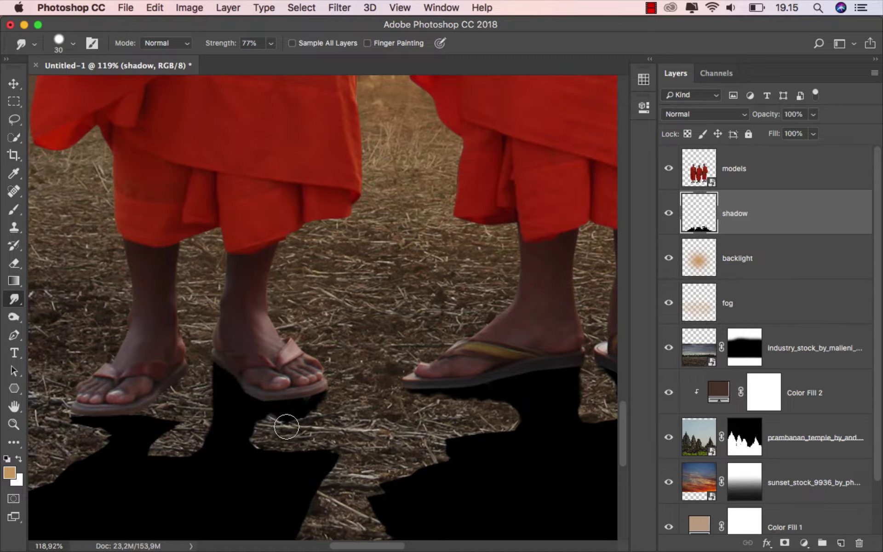
Step: Smudge the shadow up to the heel of the left monk's outer sandal
{"action": "mouse_move", "coordinate": [150, 414]}
{"action": "left_mouse_down"}
{"action": "mouse_move", "coordinate": [164, 389]}
{"action": "mouse_move", "coordinate": [162, 424]}
{"action": "mouse_move", "coordinate": [173, 389]}
{"action": "mouse_move", "coordinate": [175, 439]}
{"action": "mouse_move", "coordinate": [190, 381]}
{"action": "left_mouse_up"}
{"action": "key", "text": "bracketleft"}
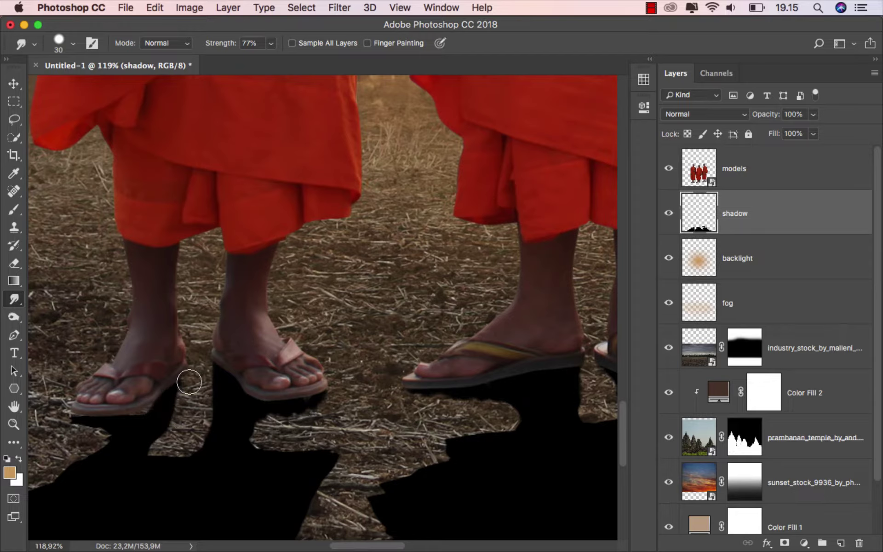
{"action": "key", "text": "bracketleft"}
{"action": "left_click_drag", "start_coordinate": [174, 439], "coordinate": [183, 402]}
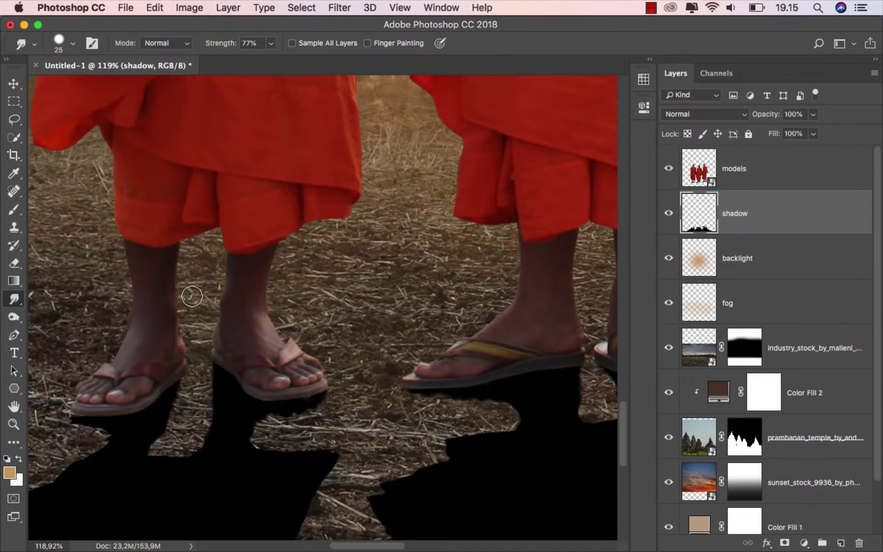
Step: Lower the opacity of the shadow layer to 40%
{"action": "key", "text": "super+0"}
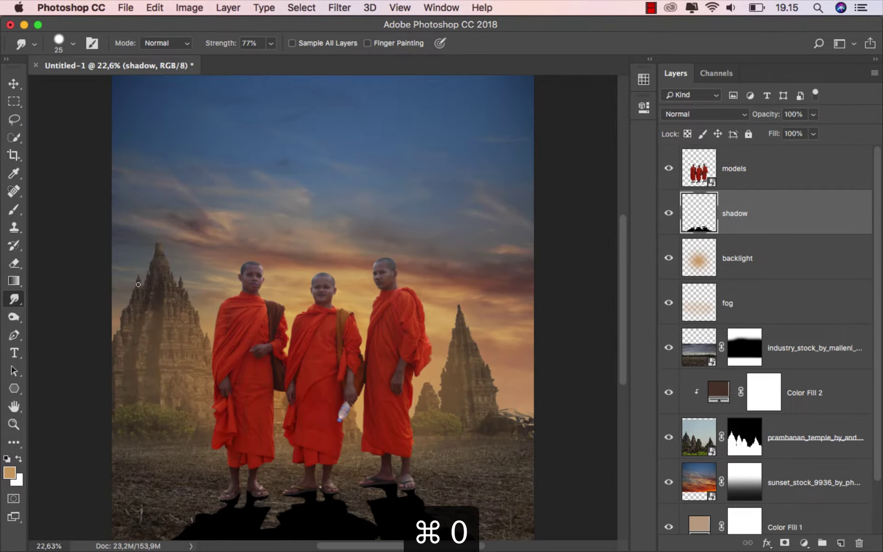
{"action": "left_click", "coordinate": [14, 84]}
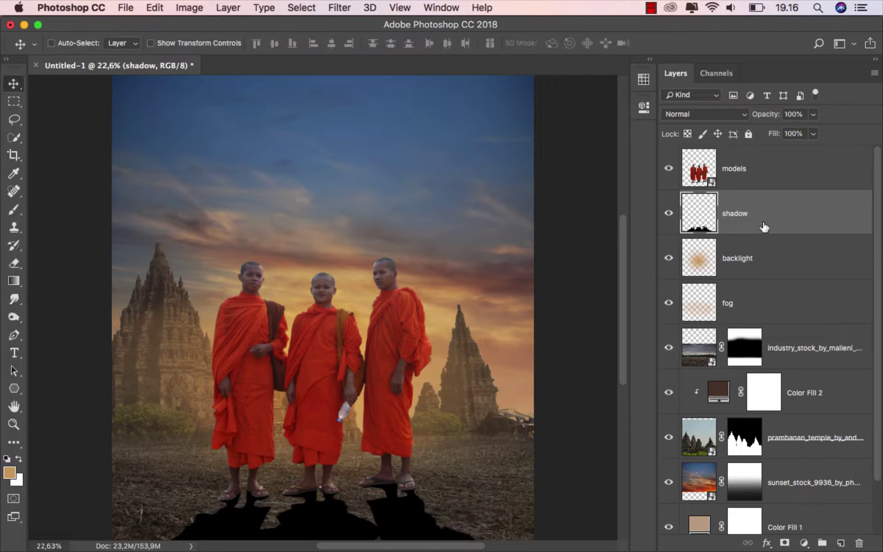
{"action": "left_click", "coordinate": [813, 115]}
{"action": "left_click_drag", "start_coordinate": [799, 133], "coordinate": [779, 133]}
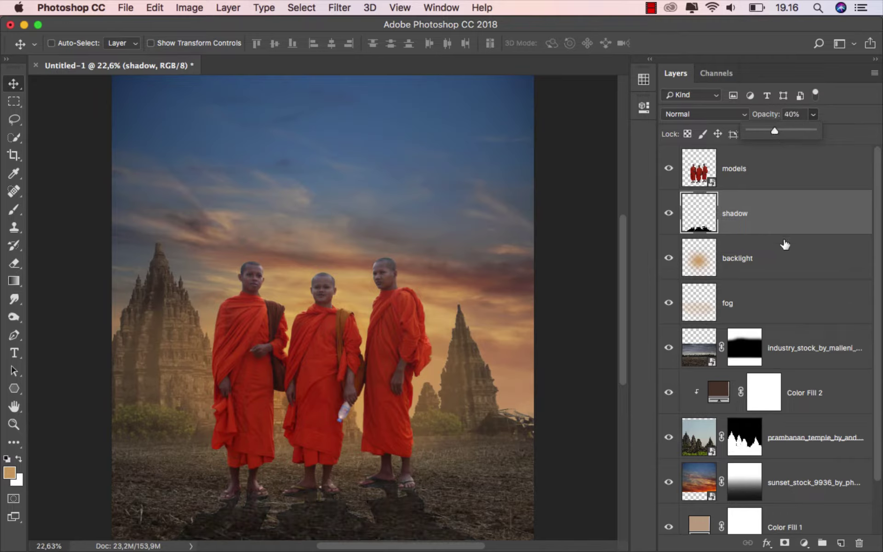
{"action": "left_click", "coordinate": [774, 220]}
Step: Mask the shadow layer and fade its lower part with black-to-transparent gradients at 50% opacity
{"action": "left_click", "coordinate": [785, 543]}
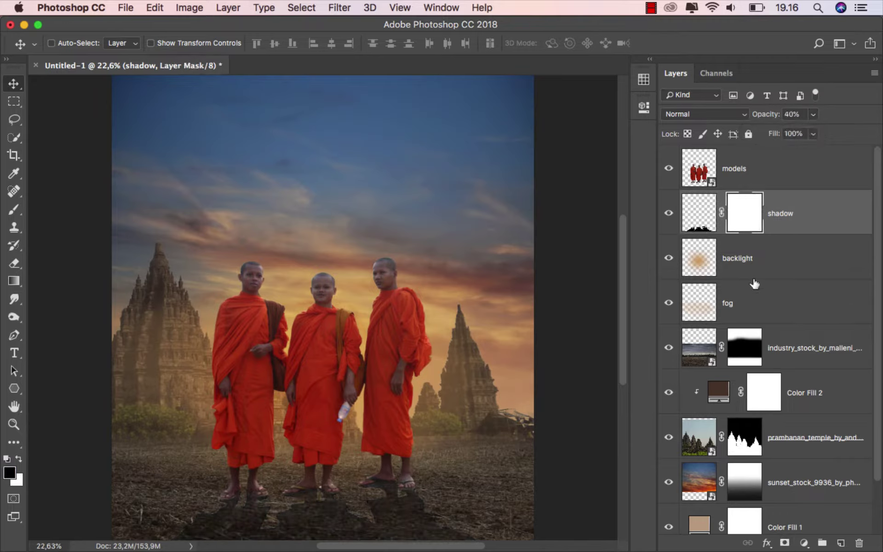
{"action": "right_click", "coordinate": [11, 284]}
{"action": "left_click", "coordinate": [46, 281]}
{"action": "scroll", "coordinate": [308, 447], "scroll_direction": "down", "scroll_amount": 5}
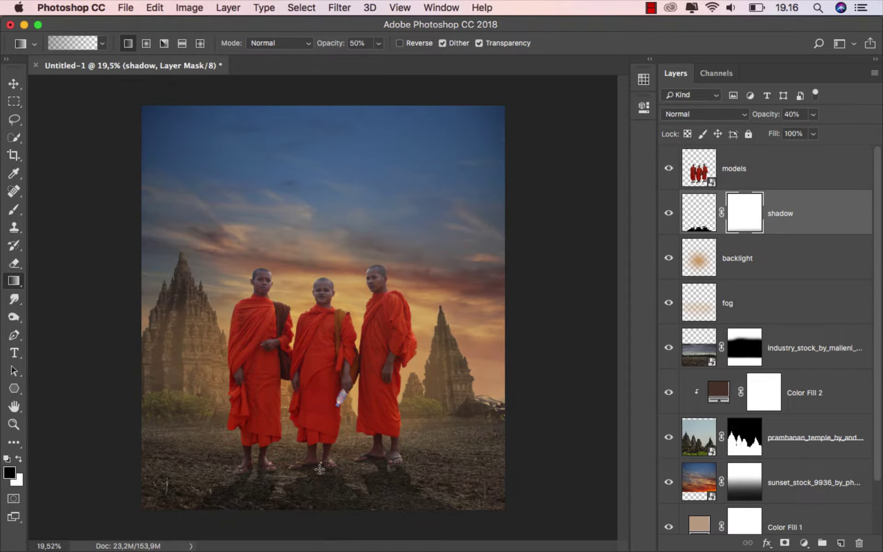
{"action": "scroll", "coordinate": [325, 465], "scroll_direction": "up", "scroll_amount": 1}
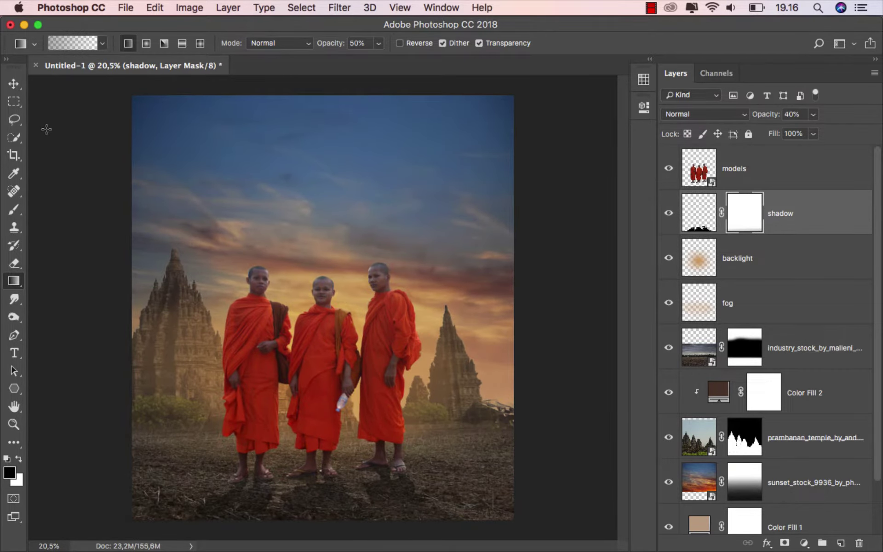
Step: Create a new layer named "shadow 2" above the shadow layer
{"action": "left_click", "coordinate": [14, 84]}
{"action": "key", "text": "super+2"}
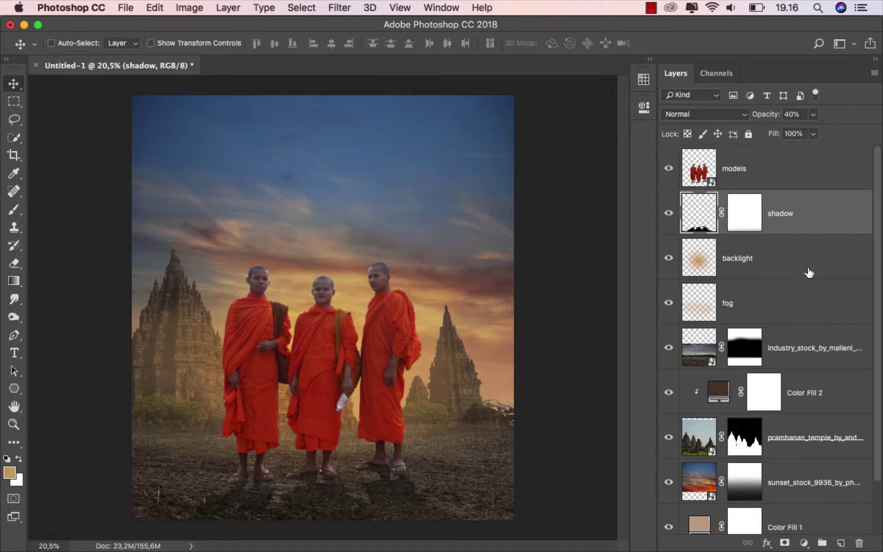
{"action": "left_click", "coordinate": [839, 541]}
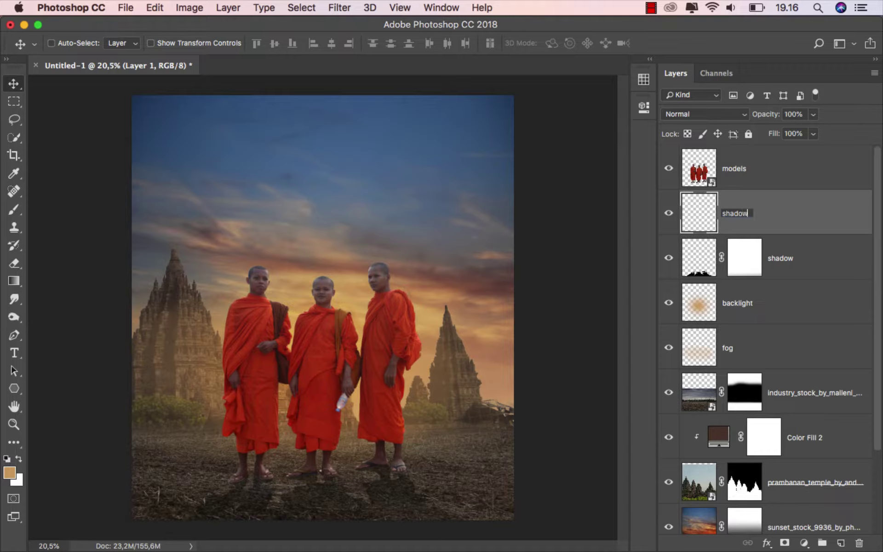
{"action": "key", "text": "Return"}
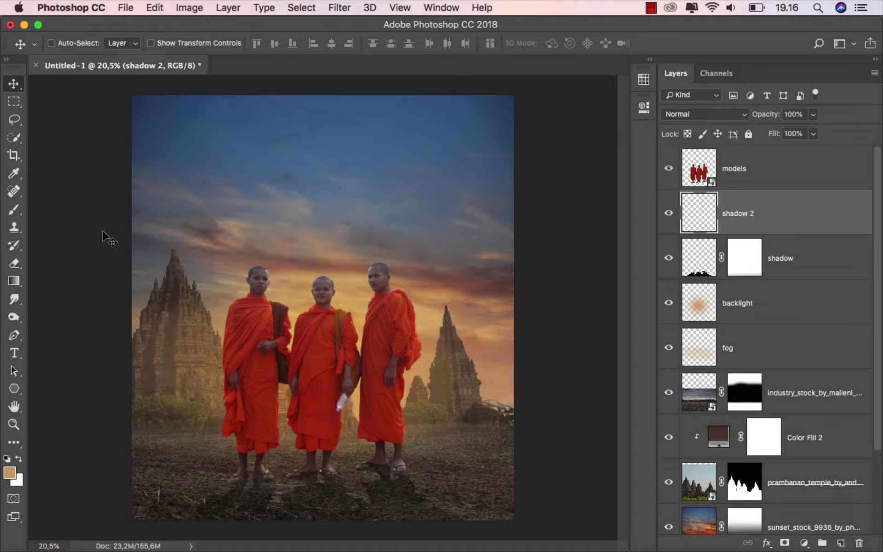
Step: Paint dark contact shadows beneath the left monk's sandals with a small soft black brush, about 25 to 35 px
{"action": "right_click", "coordinate": [14, 212]}
{"action": "left_click", "coordinate": [42, 209]}
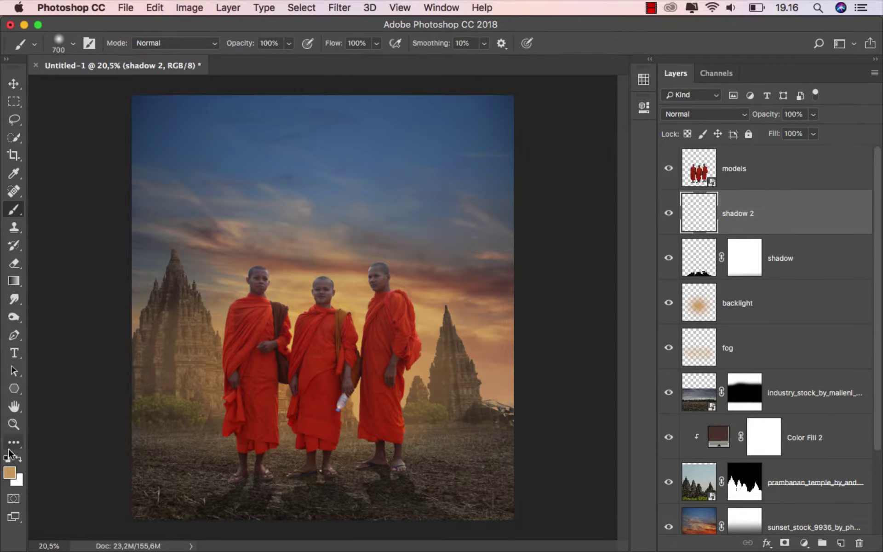
{"action": "left_click", "coordinate": [7, 459]}
{"action": "scroll", "coordinate": [202, 453], "scroll_direction": "up", "scroll_amount": 7}
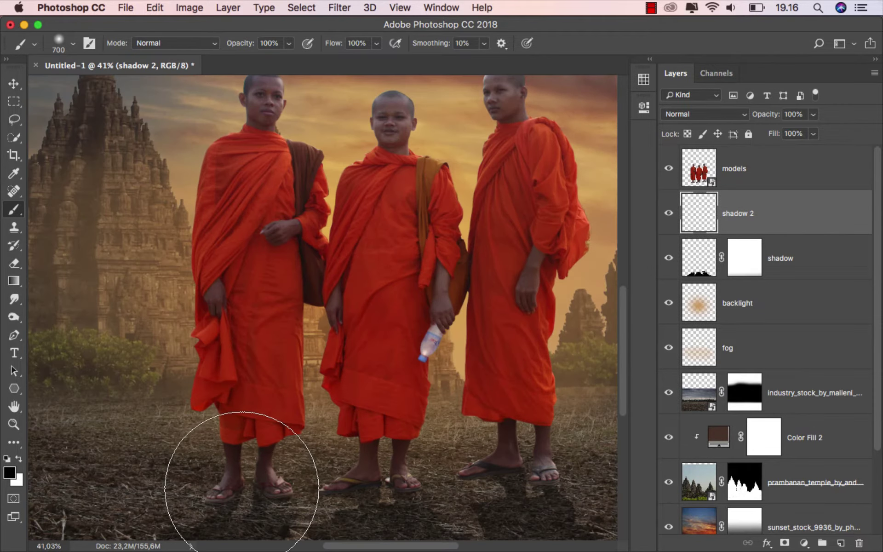
{"action": "scroll", "coordinate": [252, 464], "scroll_direction": "up", "scroll_amount": 5}
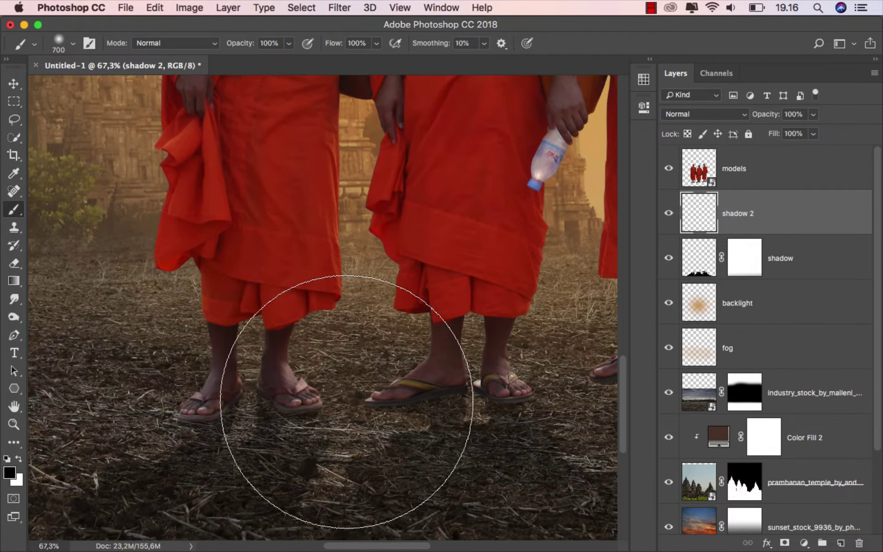
{"action": "scroll", "coordinate": [346, 394], "scroll_direction": "up", "scroll_amount": 1}
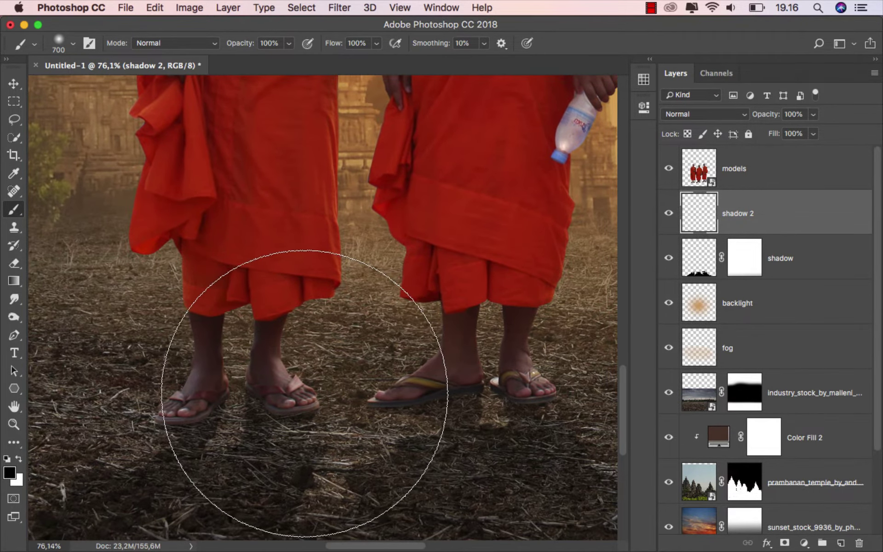
{"action": "key", "text": "bracketleft"}
{"action": "key", "text": "bracketleft"}
{"action": "key", "text": "bracketleft"}
{"action": "key", "text": "bracketleft"}
{"action": "key", "text": "bracketleft"}
{"action": "key", "text": "bracketleft"}
{"action": "key", "text": "bracketleft"}
{"action": "key", "text": "bracketleft"}
{"action": "key", "text": "bracketleft"}
{"action": "key", "text": "bracketleft"}
{"action": "key", "text": "bracketleft"}
{"action": "key", "text": "bracketleft"}
{"action": "key", "text": "bracketleft"}
{"action": "key", "text": "bracketleft"}
{"action": "key", "text": "bracketleft"}
{"action": "key", "text": "bracketleft"}
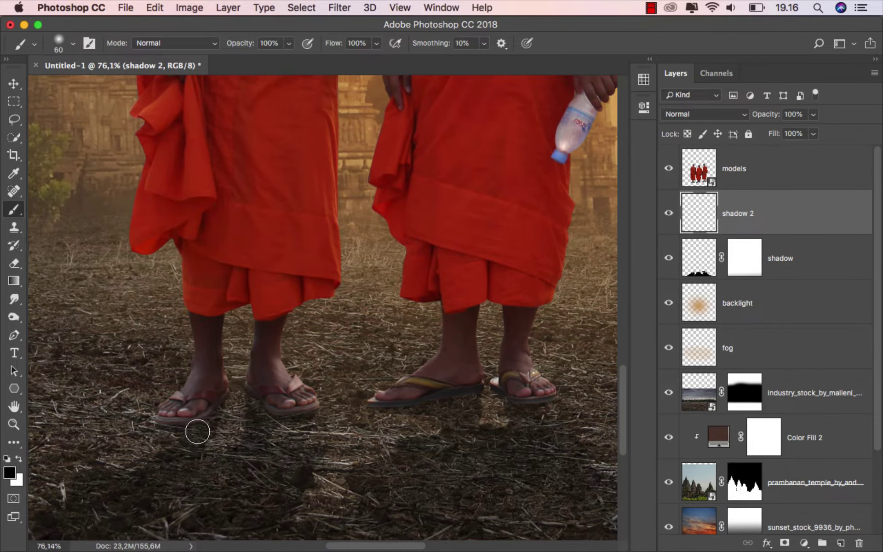
{"action": "scroll", "coordinate": [193, 429], "scroll_direction": "up", "scroll_amount": 4}
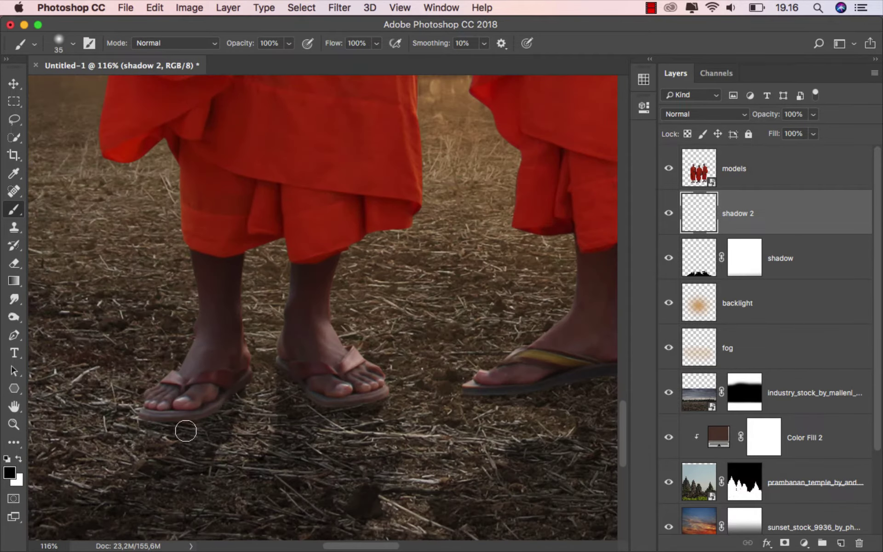
{"action": "left_click_drag", "start_coordinate": [221, 416], "coordinate": [209, 415]}
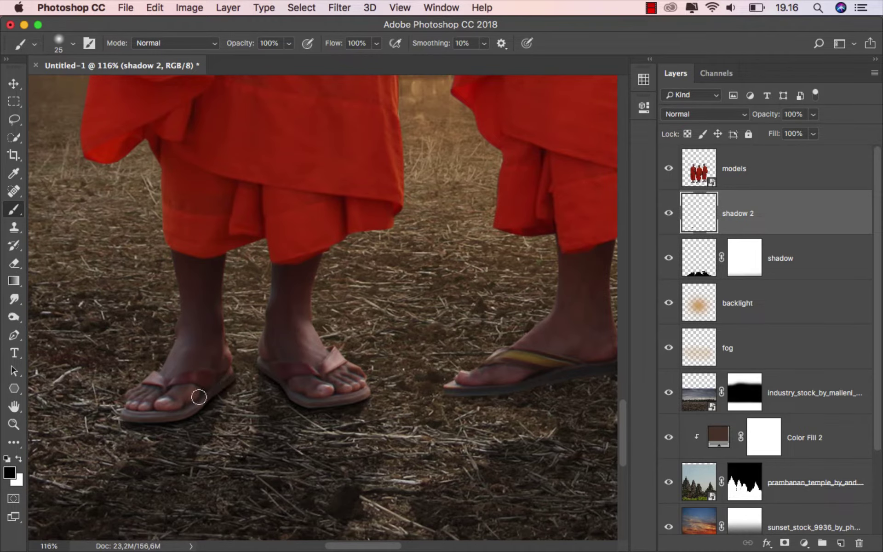
Step: Paint thin black contact shadows along the soles of the remaining monks' sandals with a 25 px brush
{"action": "mouse_move", "coordinate": [458, 366]}
{"action": "left_mouse_down"}
{"action": "mouse_move", "coordinate": [266, 373]}
{"action": "mouse_move", "coordinate": [297, 400]}
{"action": "mouse_move", "coordinate": [411, 379]}
{"action": "mouse_move", "coordinate": [477, 391]}
{"action": "mouse_move", "coordinate": [533, 386]}
{"action": "mouse_move", "coordinate": [167, 400]}
{"action": "mouse_move", "coordinate": [103, 413]}
{"action": "left_mouse_up"}
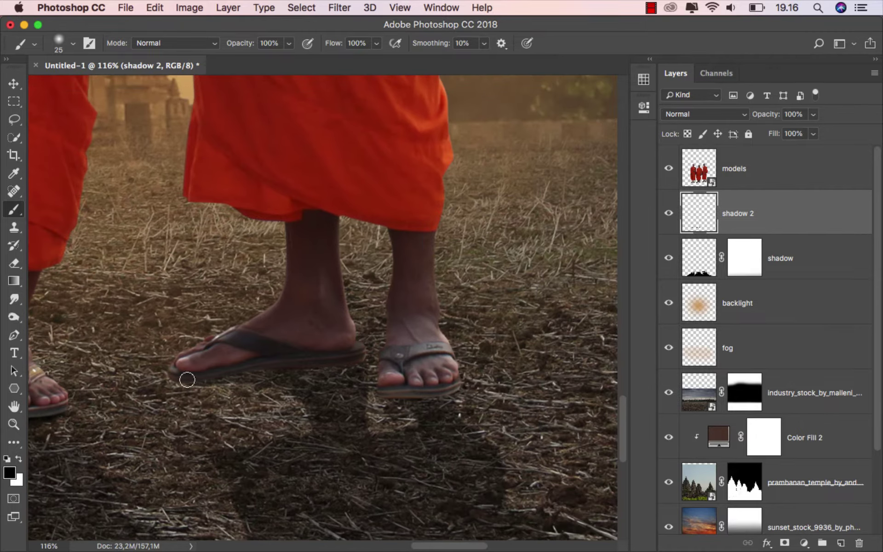
{"action": "left_click_drag", "start_coordinate": [177, 378], "coordinate": [194, 384]}
{"action": "mouse_move", "coordinate": [231, 376]}
{"action": "left_mouse_down"}
{"action": "mouse_move", "coordinate": [357, 365]}
{"action": "mouse_move", "coordinate": [392, 385]}
{"action": "mouse_move", "coordinate": [389, 398]}
{"action": "mouse_move", "coordinate": [453, 388]}
{"action": "left_mouse_up"}
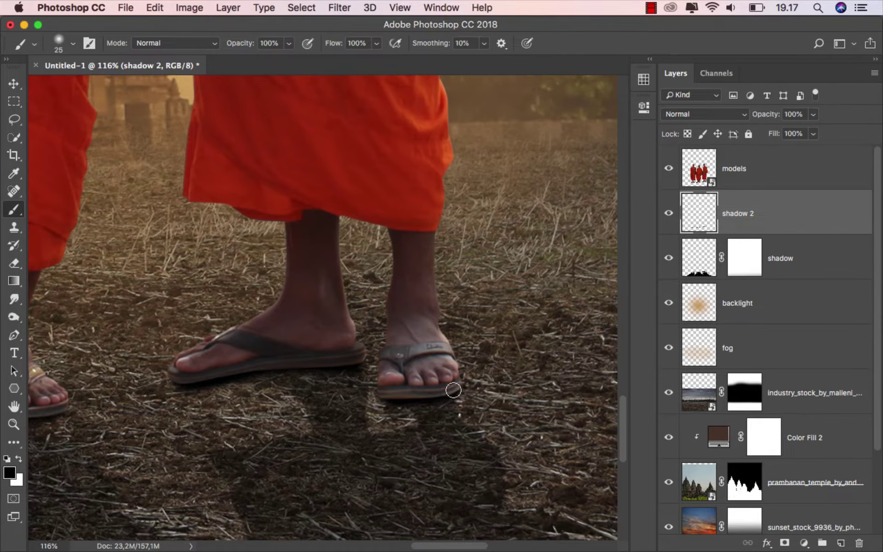
{"action": "mouse_move", "coordinate": [534, 359]}
{"action": "left_mouse_down"}
{"action": "mouse_move", "coordinate": [449, 379]}
{"action": "mouse_move", "coordinate": [52, 366]}
{"action": "left_mouse_up"}
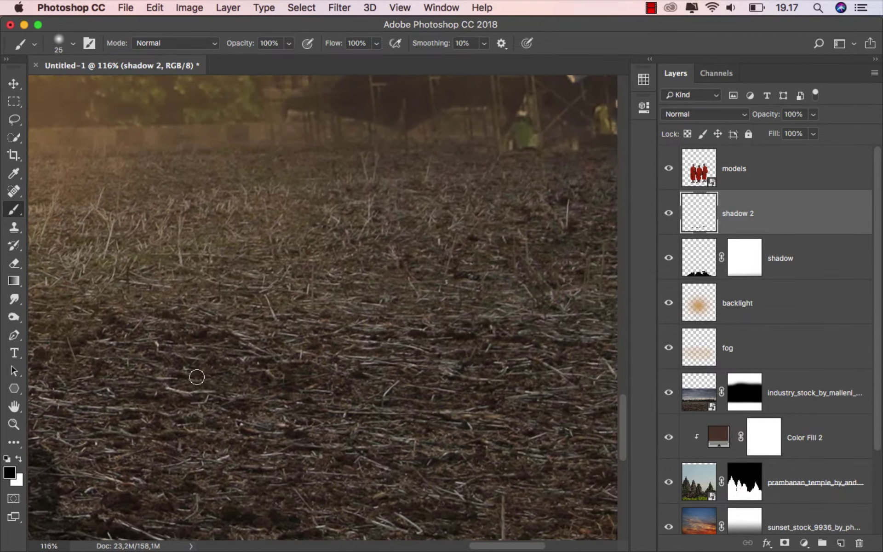
Step: Compare the whole composite with the shadow 2 layer hidden and shown
{"action": "scroll", "coordinate": [363, 387], "scroll_direction": "down", "scroll_amount": 5}
{"action": "left_click_drag", "start_coordinate": [180, 401], "coordinate": [419, 410]}
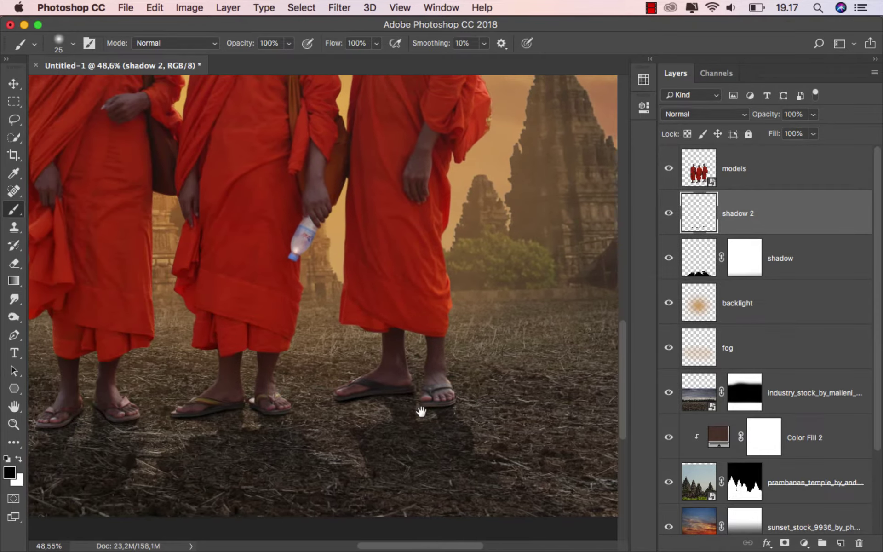
{"action": "key", "text": "super+0"}
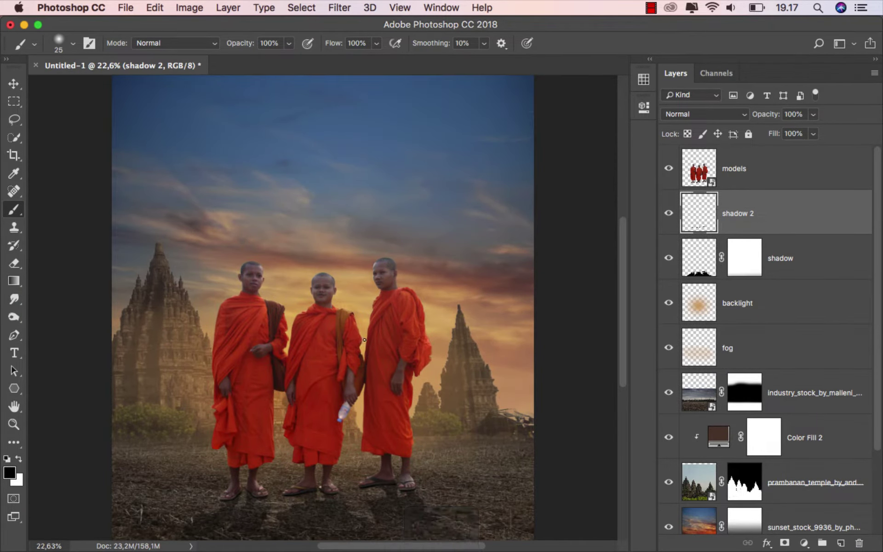
{"action": "key", "text": "v"}
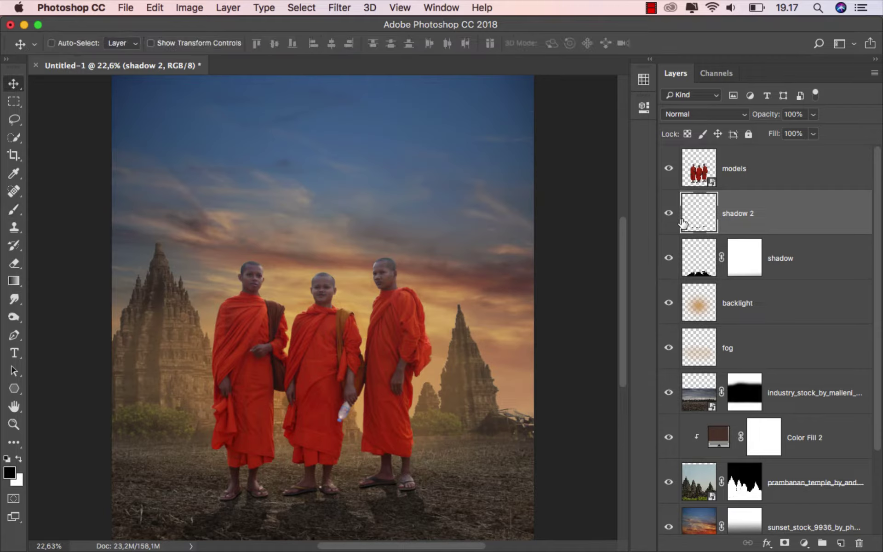
{"action": "left_click", "coordinate": [669, 213]}
{"action": "left_click", "coordinate": [669, 213]}
Step: Add a Hue/Saturation adjustment clipped to the models layer with Saturation -20, and compare the image with and without it
{"action": "left_click", "coordinate": [768, 173]}
{"action": "left_click", "coordinate": [803, 543]}
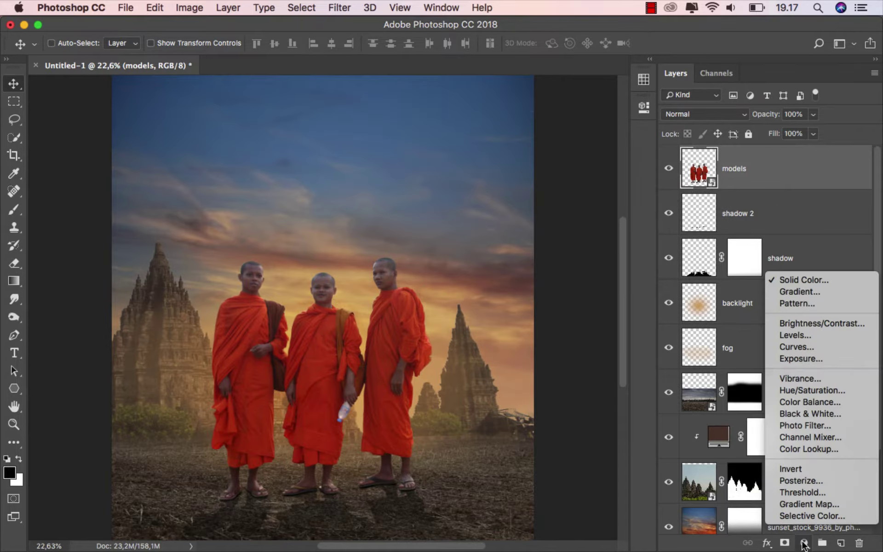
{"action": "left_click", "coordinate": [816, 389]}
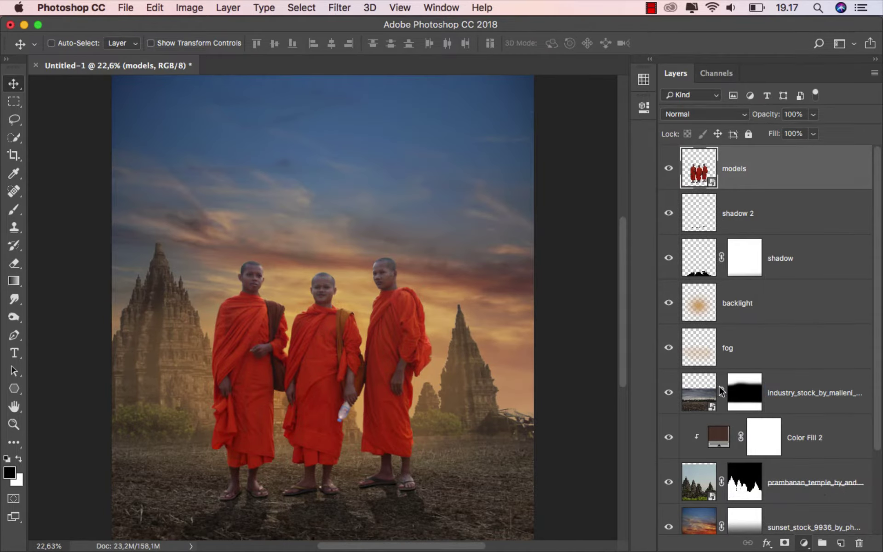
{"action": "left_click", "coordinate": [526, 328]}
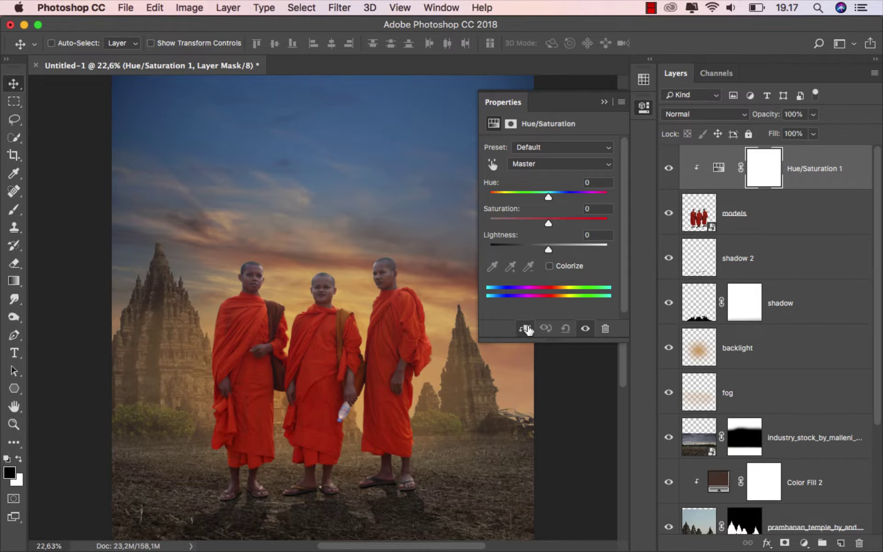
{"action": "left_click_drag", "start_coordinate": [548, 223], "coordinate": [536, 222]}
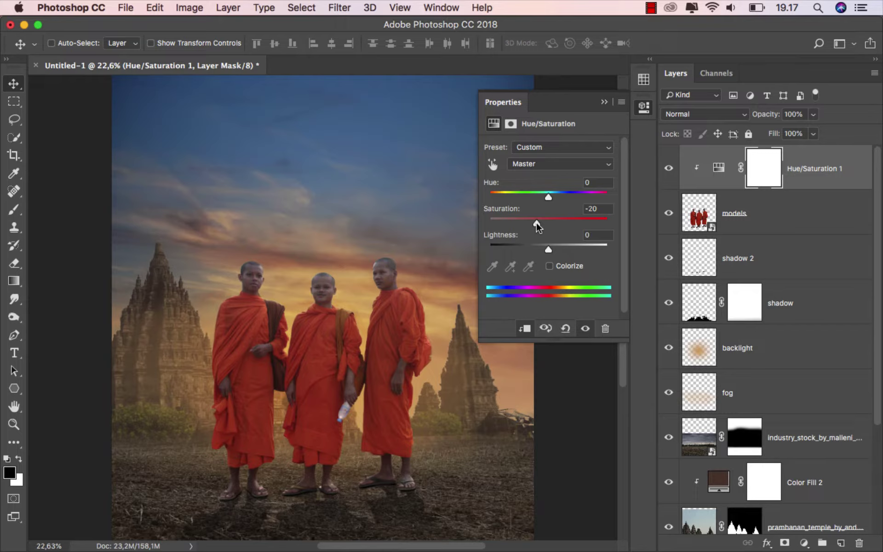
{"action": "left_click", "coordinate": [603, 102]}
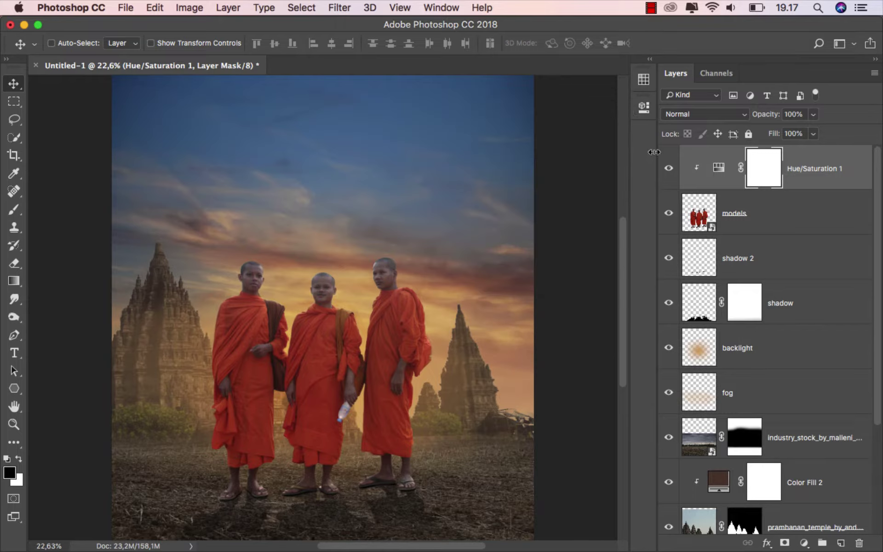
{"action": "left_click", "coordinate": [668, 169]}
{"action": "left_click", "coordinate": [669, 168]}
Step: Add a clipped Curves adjustment above Hue/Saturation 1 with the white point at input 191, output 255, and invert its mask to black
{"action": "left_click", "coordinate": [803, 542]}
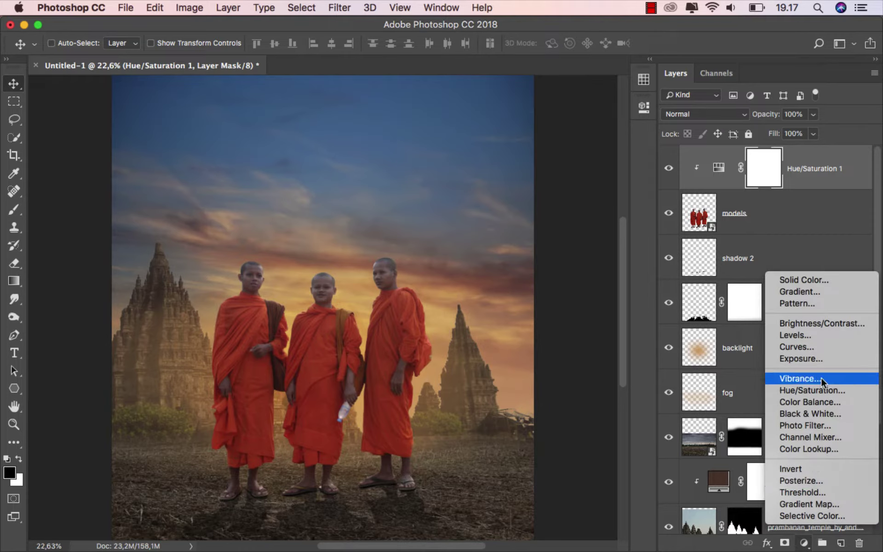
{"action": "left_click", "coordinate": [823, 344]}
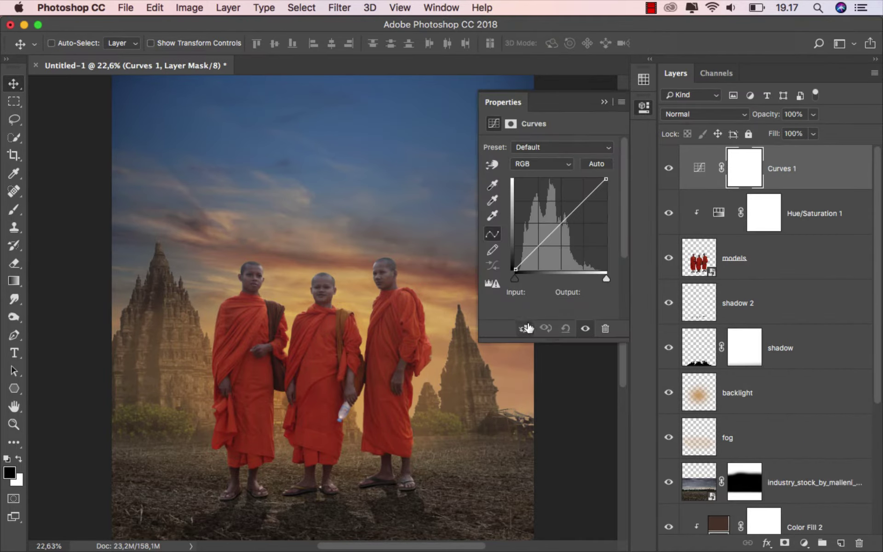
{"action": "left_click_drag", "start_coordinate": [605, 179], "coordinate": [582, 172]}
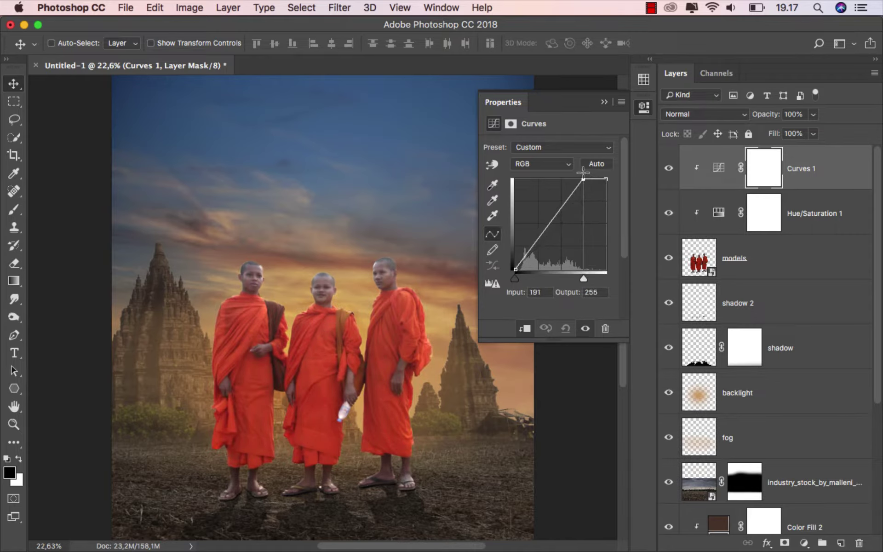
{"action": "left_click", "coordinate": [605, 101]}
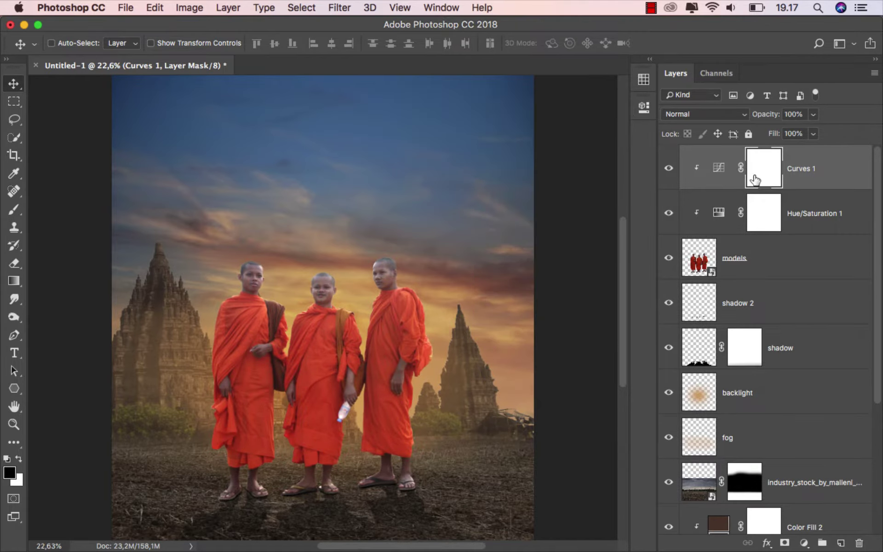
{"action": "key", "text": "super+i"}
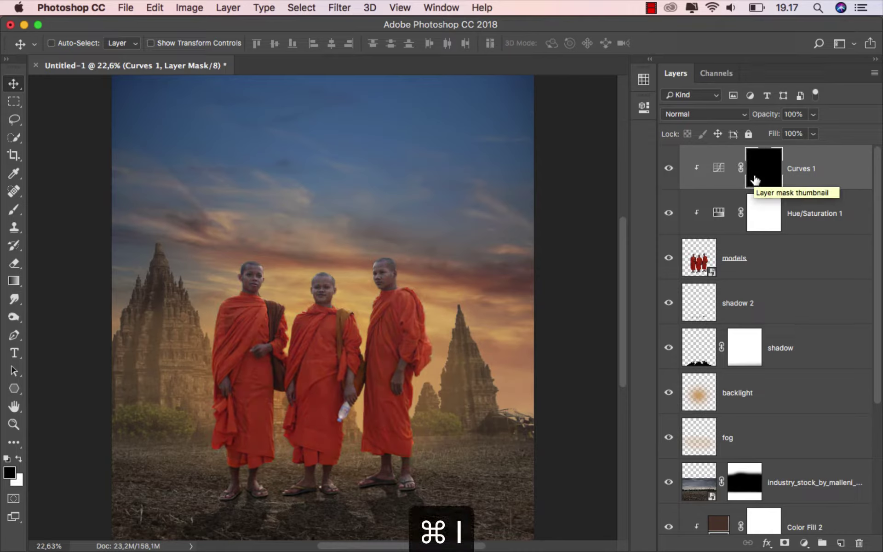
Step: Paint white on the Curves mask with a soft 25 px brush along the middle monk's neckline, shoulders and sleeve edges
{"action": "left_click_drag", "start_coordinate": [14, 209], "coordinate": [51, 208]}
{"action": "left_click", "coordinate": [19, 459]}
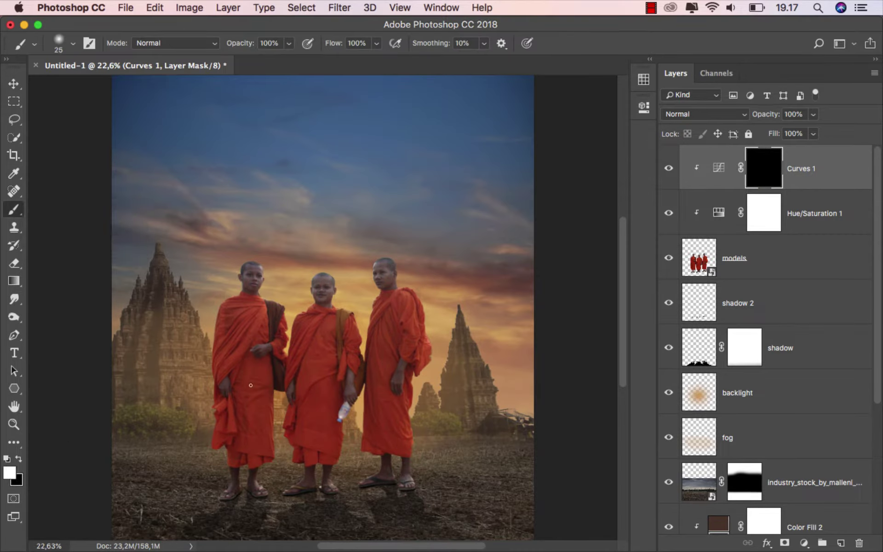
{"action": "scroll", "coordinate": [409, 291], "scroll_direction": "up", "scroll_amount": 1}
{"action": "scroll", "coordinate": [410, 290], "scroll_direction": "up", "scroll_amount": 4}
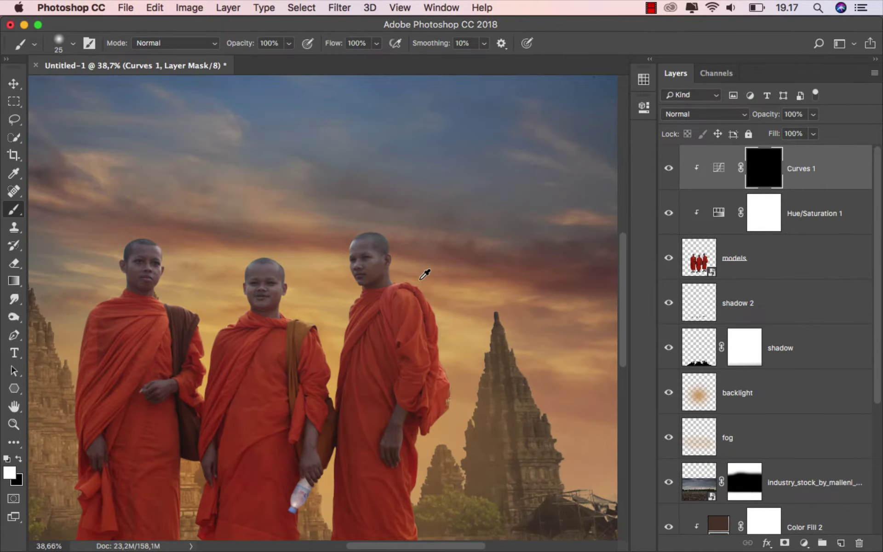
{"action": "scroll", "coordinate": [421, 277], "scroll_direction": "up", "scroll_amount": 3}
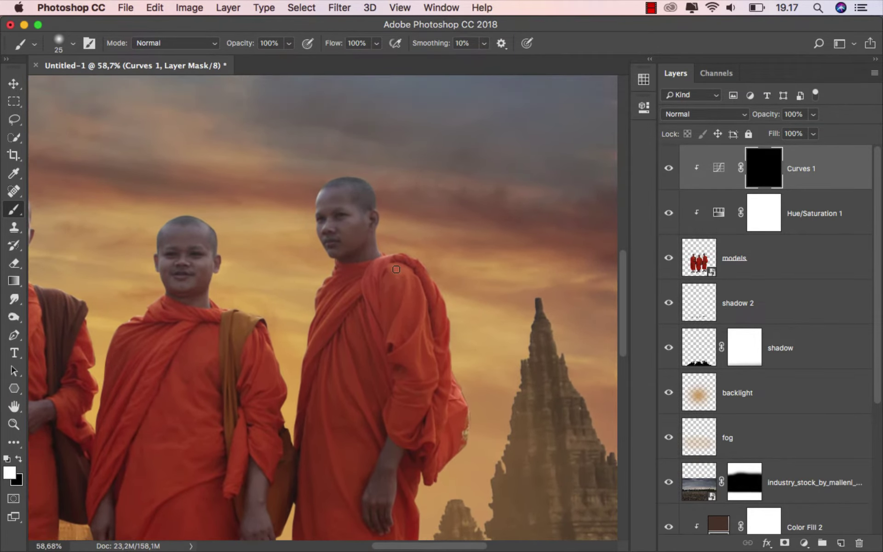
{"action": "left_click_drag", "start_coordinate": [405, 260], "coordinate": [408, 240]}
{"action": "scroll", "coordinate": [410, 296], "scroll_direction": "down", "scroll_amount": 3}
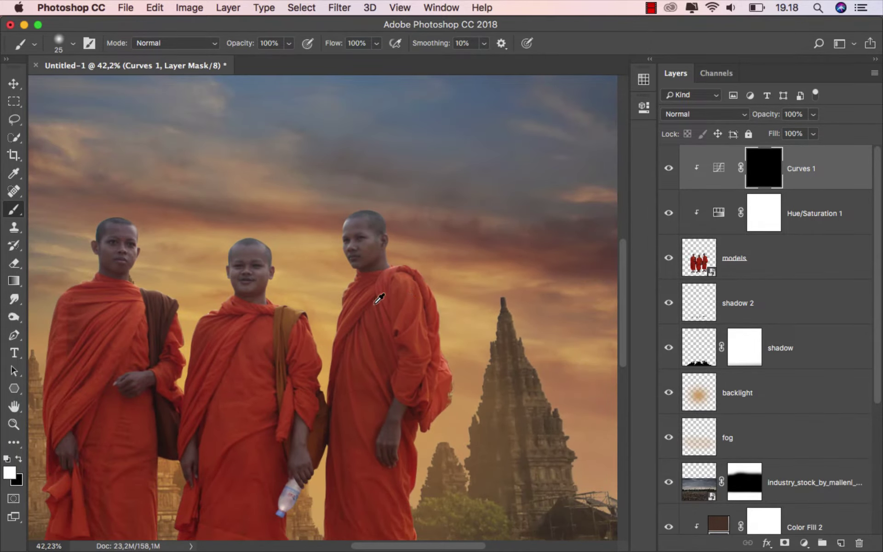
{"action": "scroll", "coordinate": [279, 273], "scroll_direction": "up", "scroll_amount": 3}
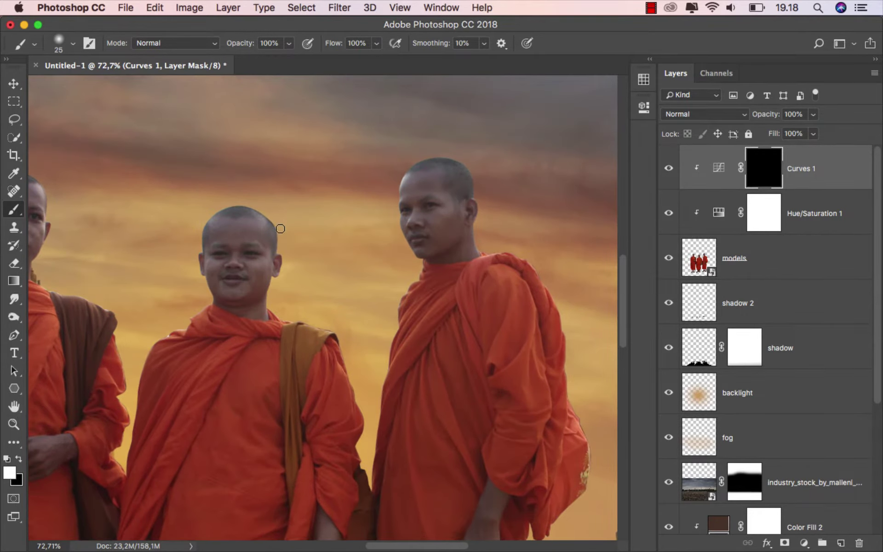
{"action": "right_click", "coordinate": [315, 244]}
{"action": "left_click", "coordinate": [315, 244]}
{"action": "left_click_drag", "start_coordinate": [269, 305], "coordinate": [342, 339]}
{"action": "scroll", "coordinate": [356, 341], "scroll_direction": "down", "scroll_amount": 3}
{"action": "left_click_drag", "start_coordinate": [342, 272], "coordinate": [349, 273]}
{"action": "left_click_drag", "start_coordinate": [341, 263], "coordinate": [366, 349]}
{"action": "mouse_move", "coordinate": [377, 313]}
{"action": "left_mouse_down"}
{"action": "mouse_move", "coordinate": [407, 284]}
{"action": "mouse_move", "coordinate": [405, 252]}
{"action": "left_mouse_up"}
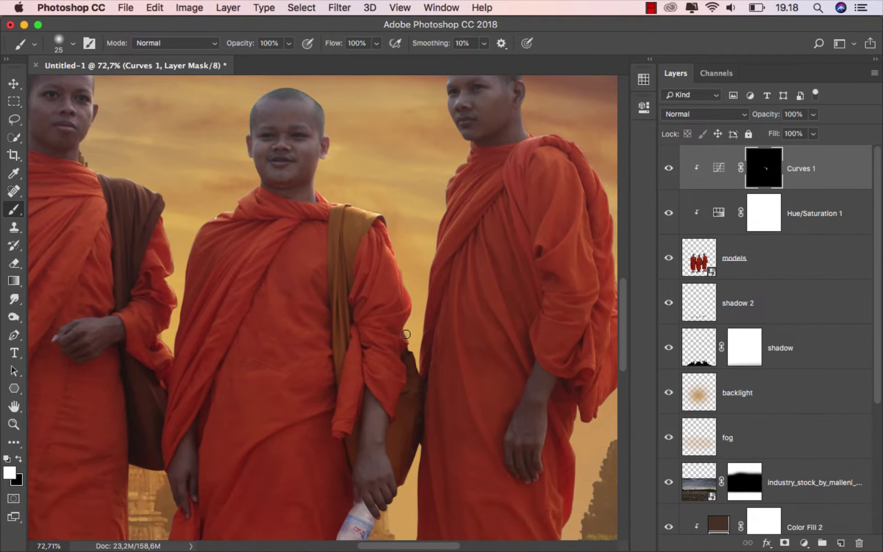
{"action": "mouse_move", "coordinate": [246, 193]}
{"action": "left_mouse_down"}
{"action": "mouse_move", "coordinate": [206, 220]}
{"action": "mouse_move", "coordinate": [193, 241]}
{"action": "mouse_move", "coordinate": [169, 352]}
{"action": "left_mouse_up"}
{"action": "scroll", "coordinate": [434, 305], "scroll_direction": "down", "scroll_amount": 5}
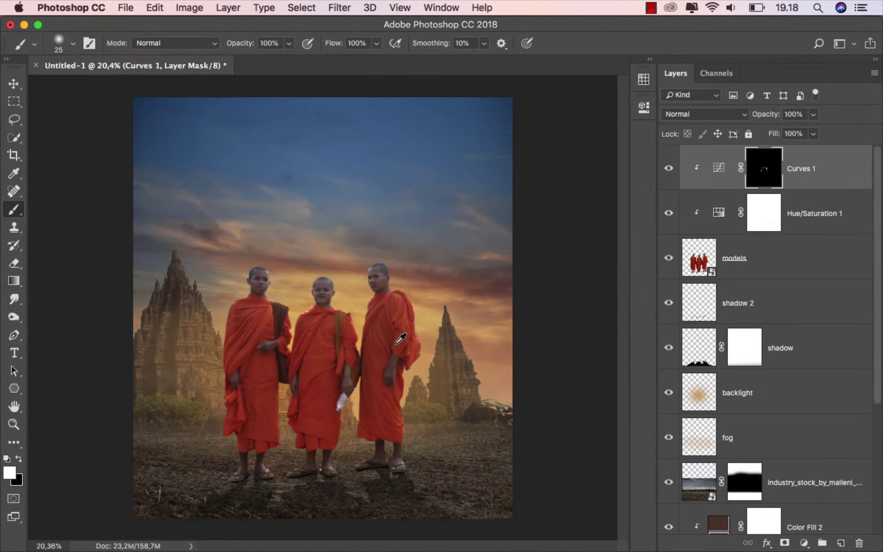
Step: Brighten the right monk's edge facing the glow by painting white on the Curves mask from his face down his robe
{"action": "scroll", "coordinate": [406, 333], "scroll_direction": "up", "scroll_amount": 5}
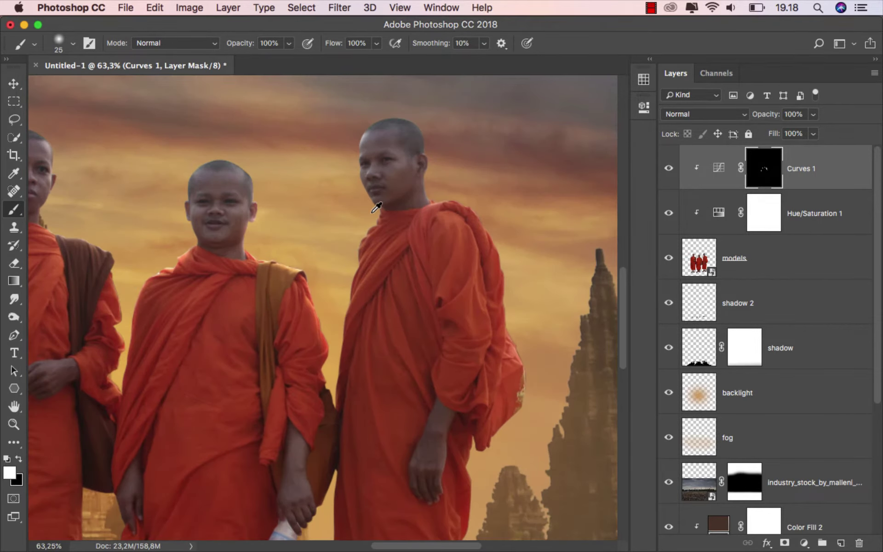
{"action": "scroll", "coordinate": [366, 205], "scroll_direction": "up", "scroll_amount": 3}
{"action": "scroll", "coordinate": [343, 173], "scroll_direction": "up", "scroll_amount": 2}
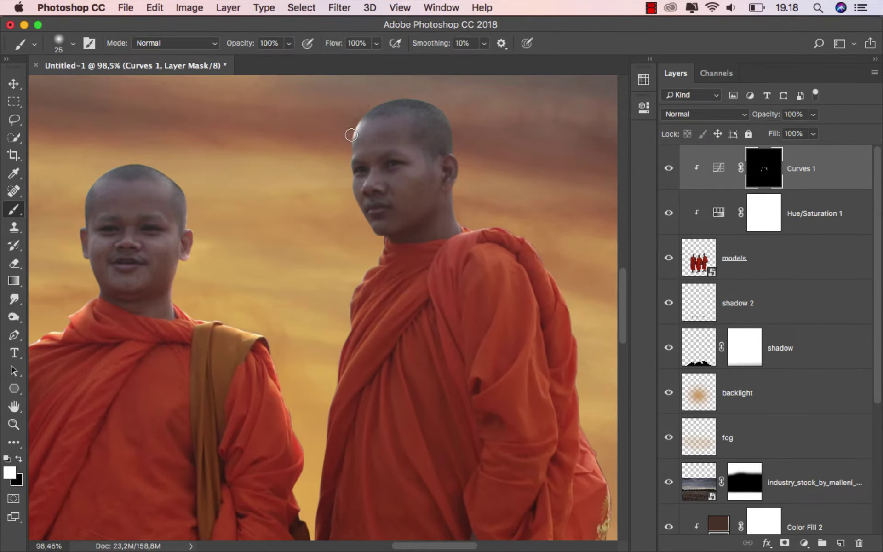
{"action": "mouse_move", "coordinate": [351, 198]}
{"action": "left_mouse_down"}
{"action": "mouse_move", "coordinate": [382, 261]}
{"action": "mouse_move", "coordinate": [360, 274]}
{"action": "mouse_move", "coordinate": [346, 322]}
{"action": "mouse_move", "coordinate": [351, 289]}
{"action": "mouse_move", "coordinate": [336, 330]}
{"action": "mouse_move", "coordinate": [309, 498]}
{"action": "mouse_move", "coordinate": [295, 456]}
{"action": "mouse_move", "coordinate": [298, 389]}
{"action": "left_mouse_up"}
{"action": "scroll", "coordinate": [346, 322], "scroll_direction": "down", "scroll_amount": 2}
Step: Paint white on the Curves mask along the left monk's face, shoulder and sleeve edges facing the sunset glow
{"action": "scroll", "coordinate": [315, 368], "scroll_direction": "down", "scroll_amount": 4}
{"action": "scroll", "coordinate": [331, 351], "scroll_direction": "left", "scroll_amount": 3}
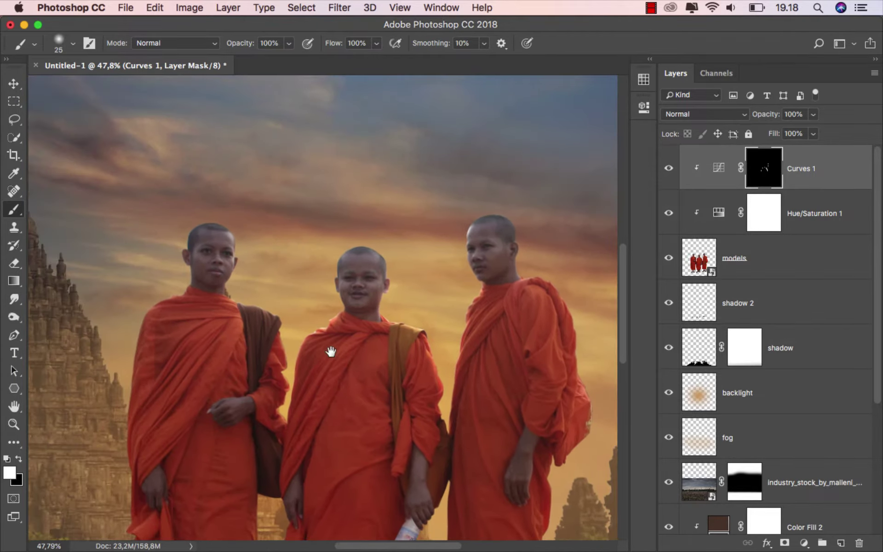
{"action": "scroll", "coordinate": [246, 289], "scroll_direction": "up", "scroll_amount": 3}
{"action": "left_click_drag", "start_coordinate": [222, 192], "coordinate": [233, 232]}
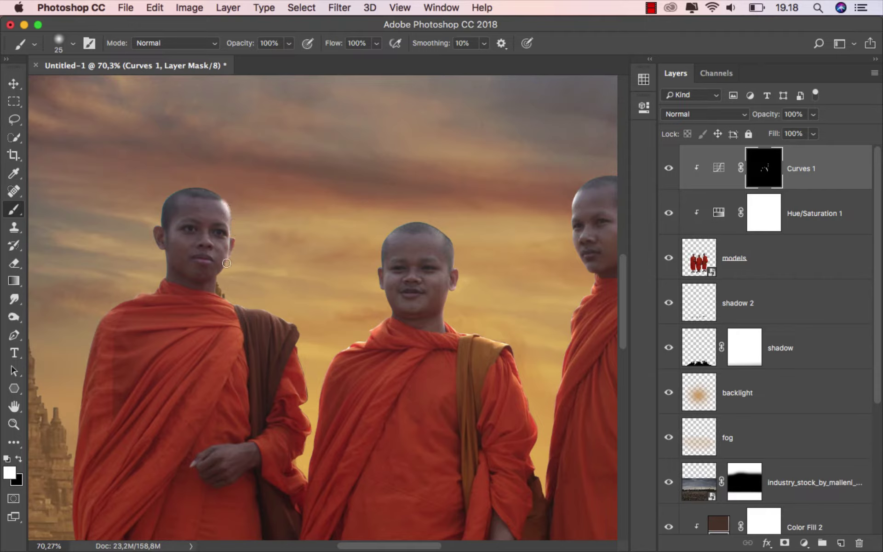
{"action": "mouse_move", "coordinate": [226, 299]}
{"action": "left_mouse_down"}
{"action": "mouse_move", "coordinate": [301, 330]}
{"action": "mouse_move", "coordinate": [311, 401]}
{"action": "mouse_move", "coordinate": [299, 409]}
{"action": "mouse_move", "coordinate": [310, 425]}
{"action": "mouse_move", "coordinate": [297, 463]}
{"action": "mouse_move", "coordinate": [307, 477]}
{"action": "mouse_move", "coordinate": [319, 410]}
{"action": "left_mouse_up"}
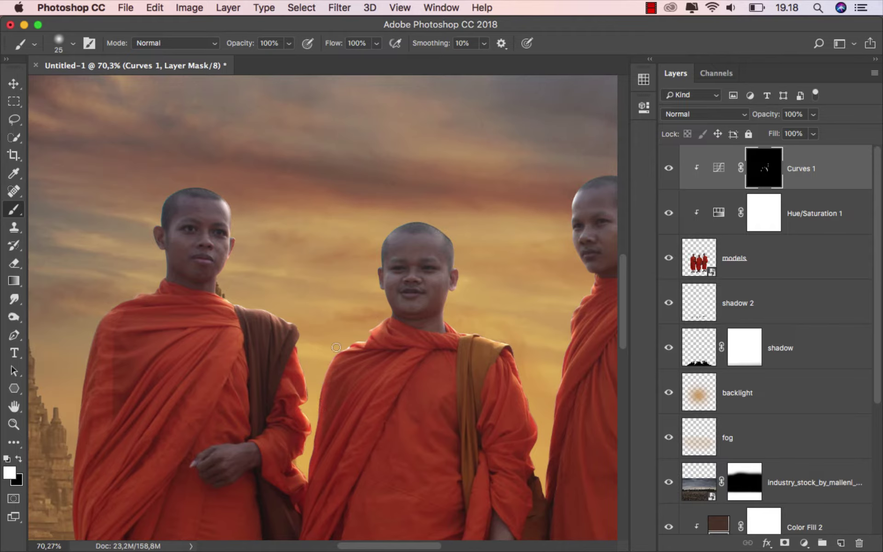
Step: Compare the whole composite with the Curves 1 rim lighting hidden and shown
{"action": "scroll", "coordinate": [350, 336], "scroll_direction": "down", "scroll_amount": 6}
{"action": "scroll", "coordinate": [342, 326], "scroll_direction": "up", "scroll_amount": 2}
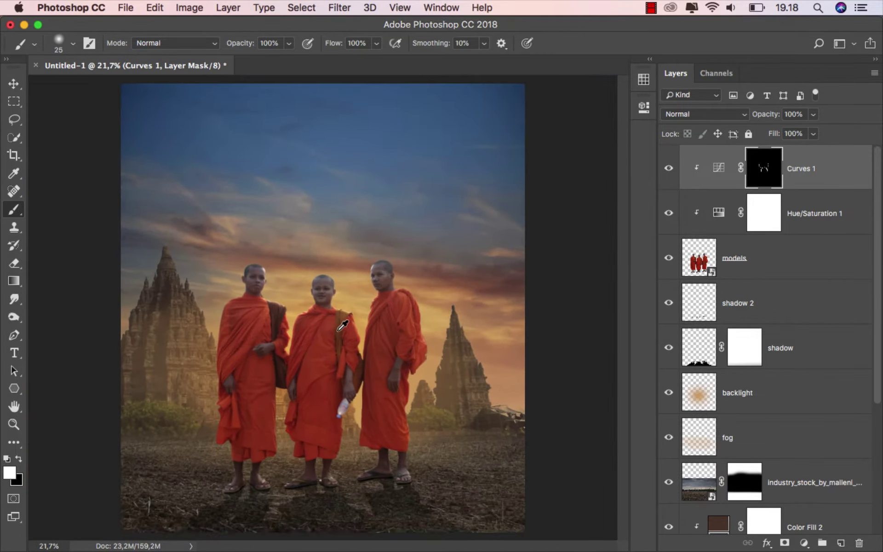
{"action": "scroll", "coordinate": [343, 326], "scroll_direction": "up", "scroll_amount": 1}
{"action": "left_click", "coordinate": [668, 168]}
{"action": "left_click", "coordinate": [668, 170]}
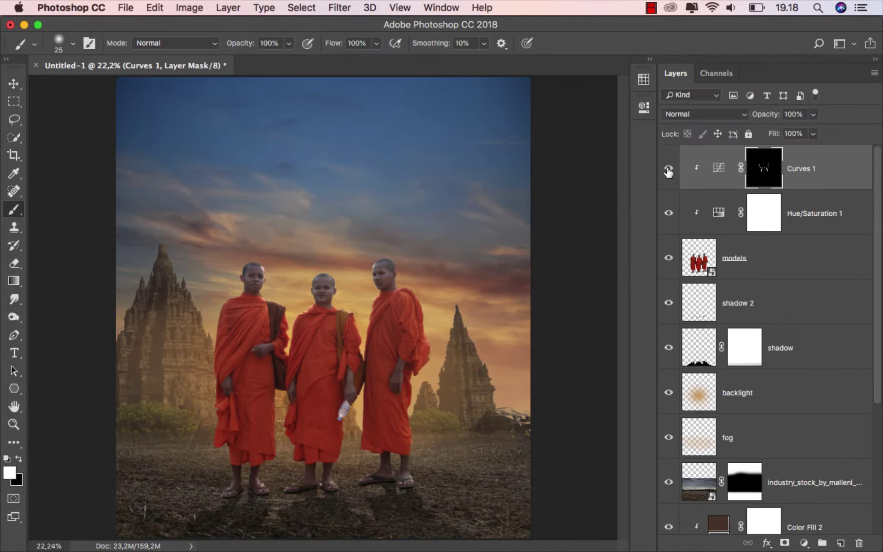
Step: Paint white on the Curves mask along the monks' lower robe edges and their feet with the 25 px brush
{"action": "scroll", "coordinate": [341, 425], "scroll_direction": "up", "scroll_amount": 4}
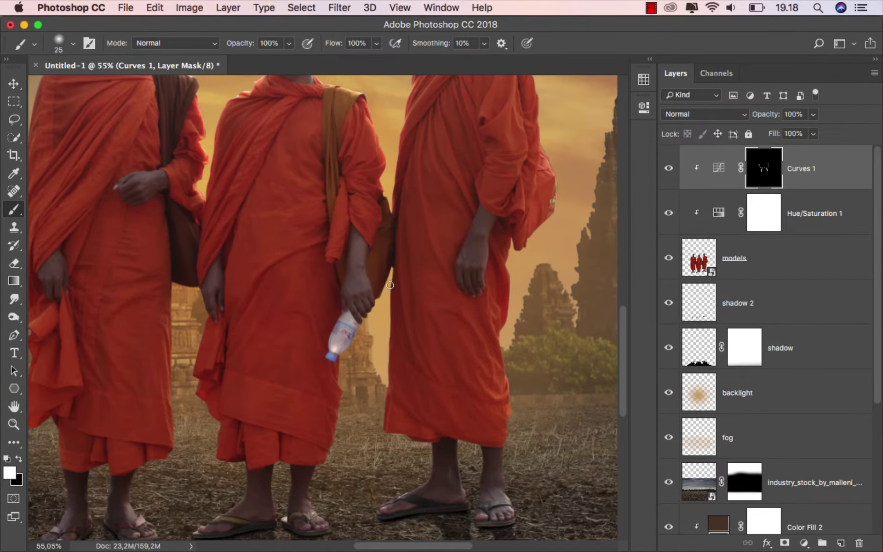
{"action": "left_click_drag", "start_coordinate": [389, 285], "coordinate": [381, 435]}
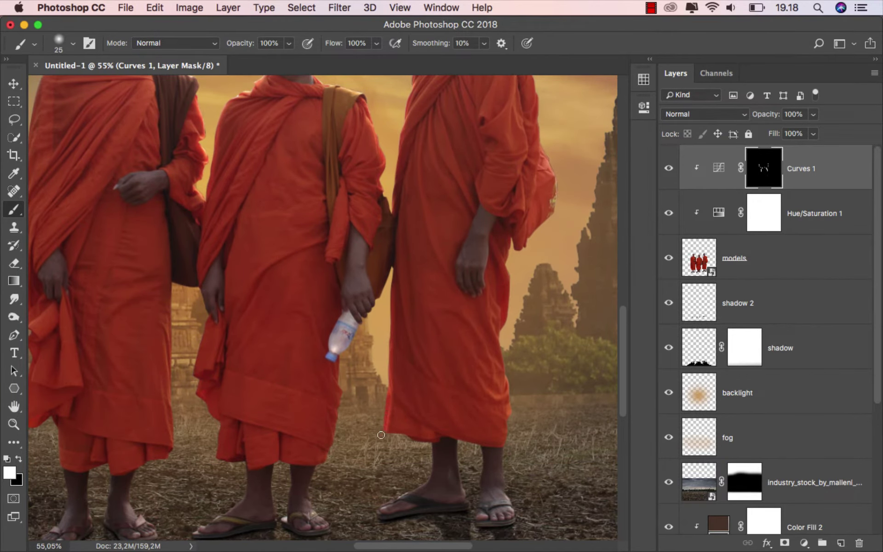
{"action": "left_click_drag", "start_coordinate": [173, 305], "coordinate": [173, 440]}
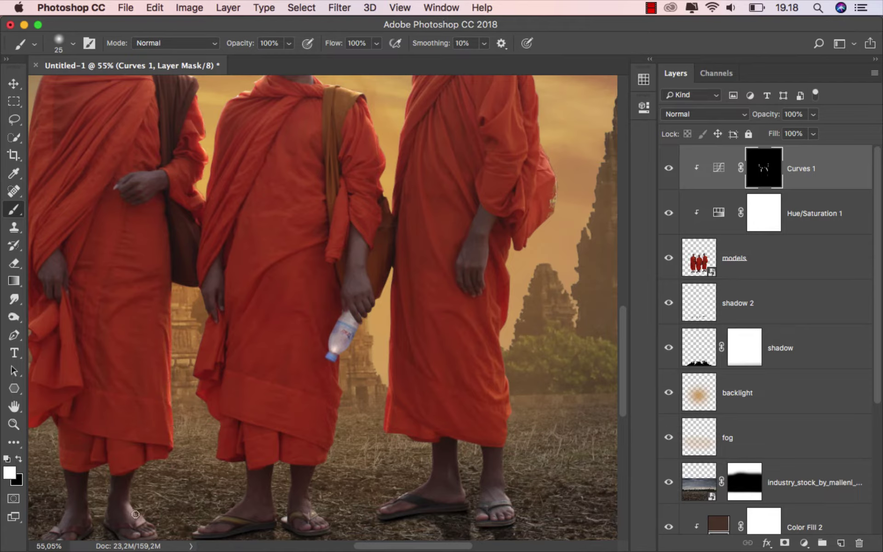
{"action": "left_click_drag", "start_coordinate": [135, 514], "coordinate": [152, 526]}
{"action": "left_click_drag", "start_coordinate": [211, 521], "coordinate": [198, 531]}
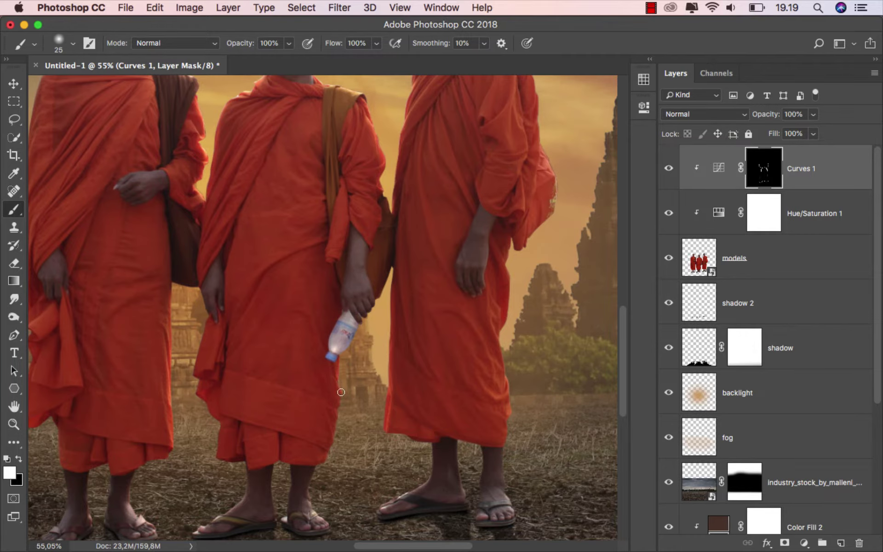
{"action": "key", "text": "super+0"}
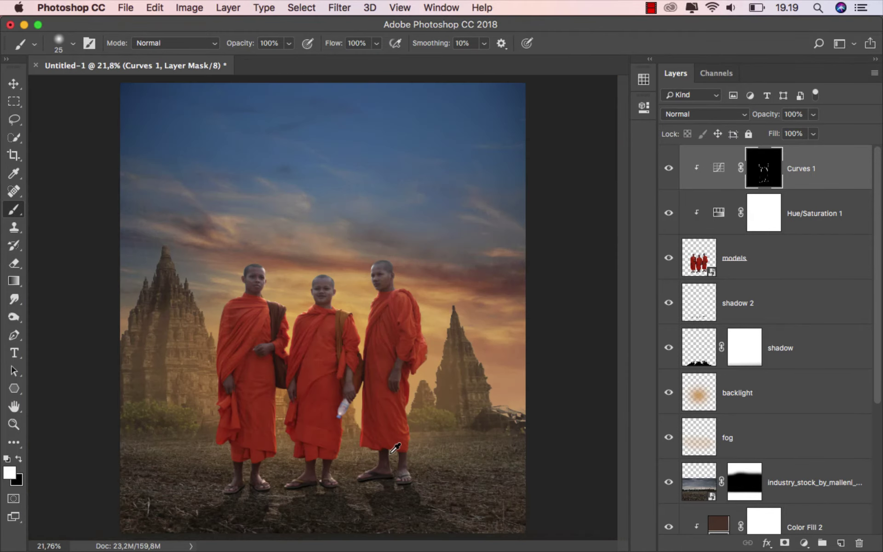
Step: Add a Gradient Fill layer above Curves 1 with the black-to-transparent gradient, Radial style and Reverse enabled
{"action": "left_click", "coordinate": [22, 84]}
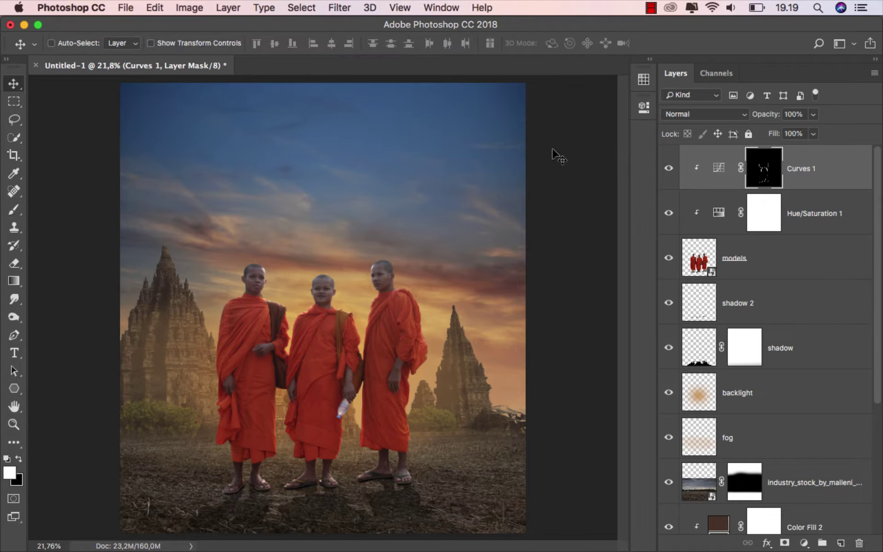
{"action": "left_click", "coordinate": [728, 172]}
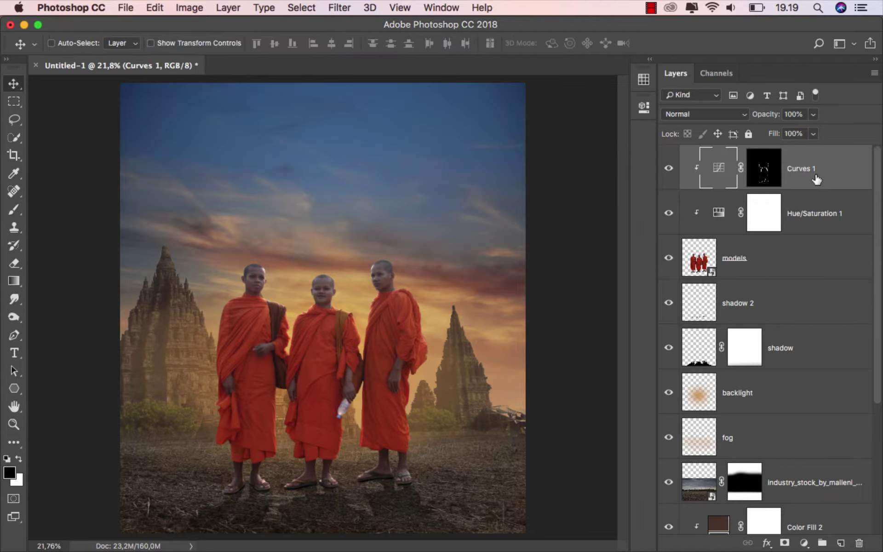
{"action": "left_click", "coordinate": [804, 542]}
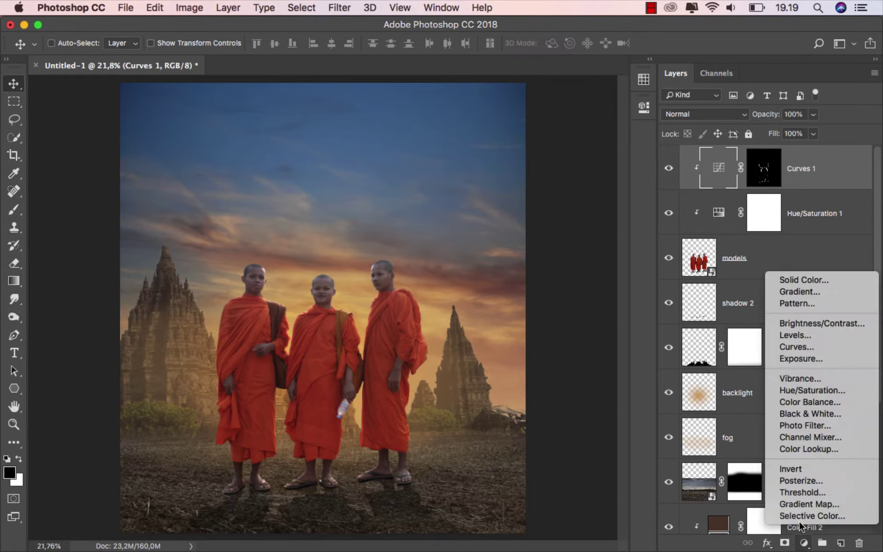
{"action": "left_click", "coordinate": [832, 290]}
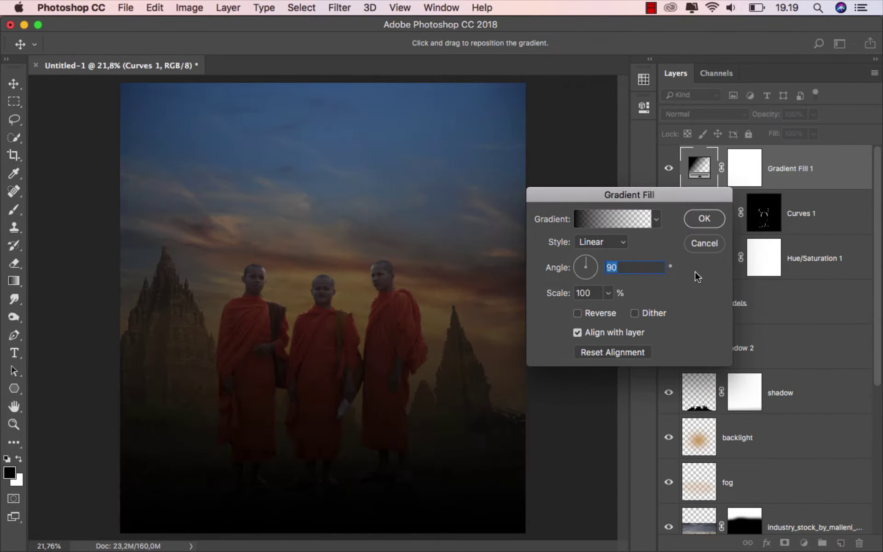
{"action": "left_click", "coordinate": [597, 241]}
{"action": "left_click", "coordinate": [600, 253]}
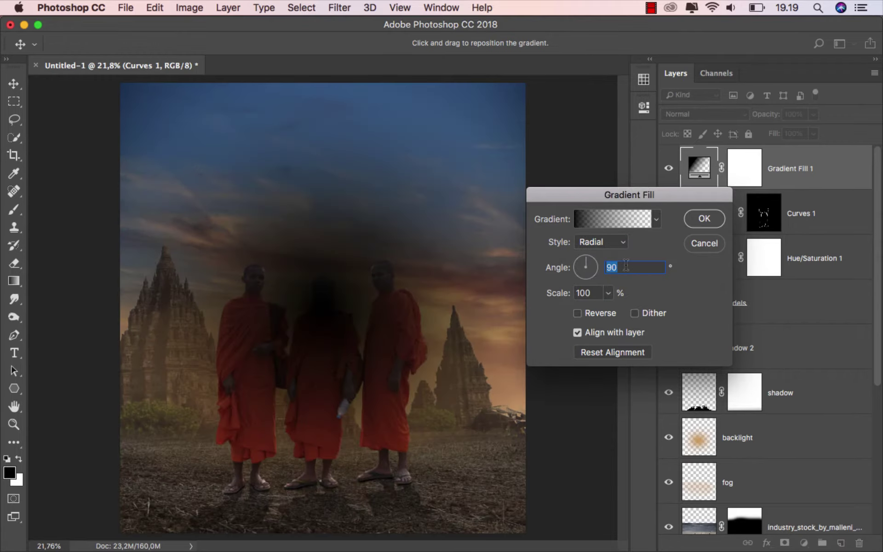
{"action": "left_click", "coordinate": [577, 312]}
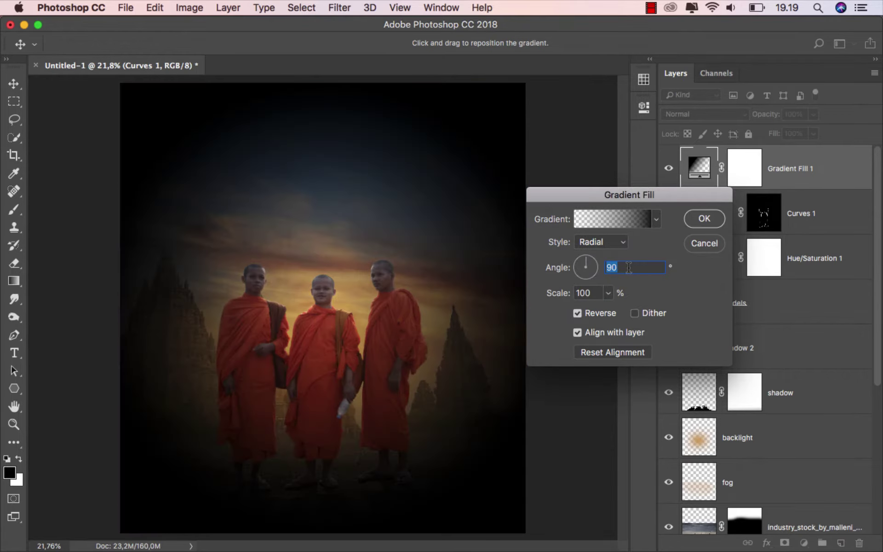
Step: Set the gradient fill's angle to 38° and its scale to 385% for a soft dark vignette, and accept it
{"action": "left_click", "coordinate": [624, 267]}
{"action": "left_click_drag", "start_coordinate": [624, 267], "coordinate": [604, 268]}
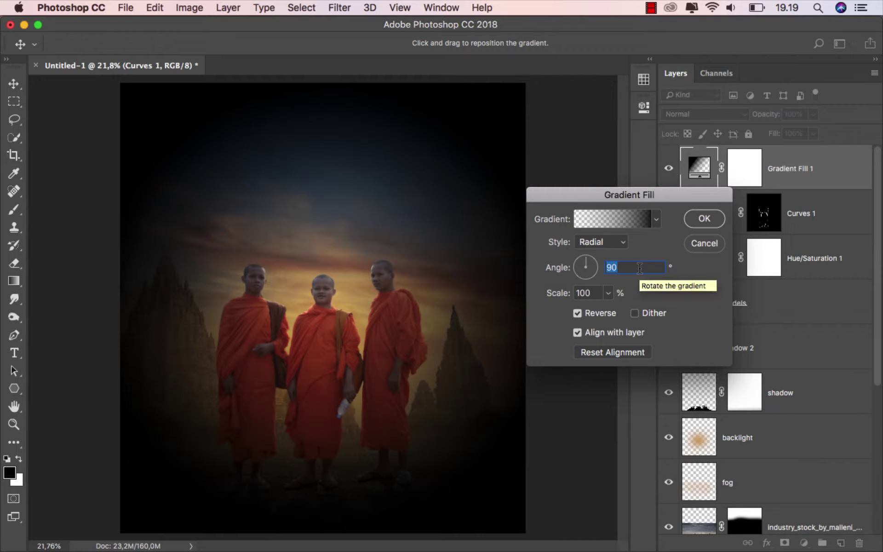
{"action": "type", "text": "38"}
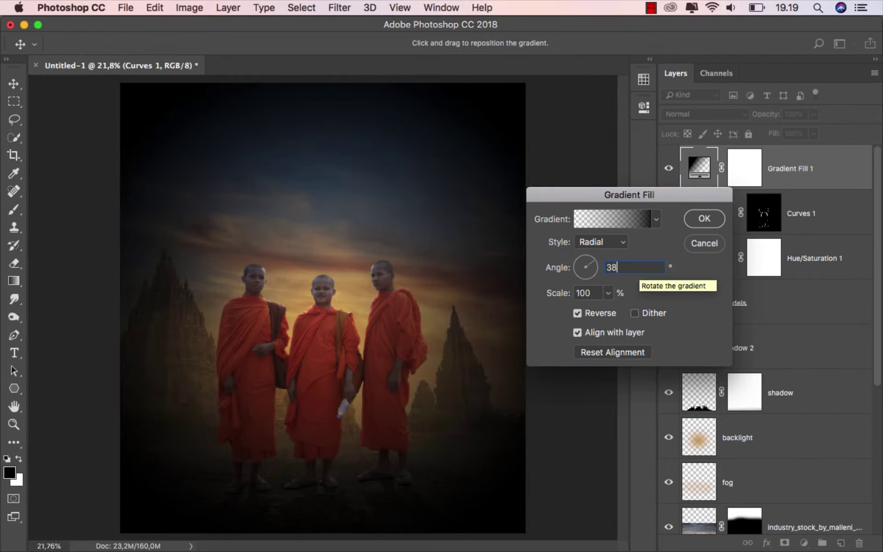
{"action": "left_click", "coordinate": [608, 292]}
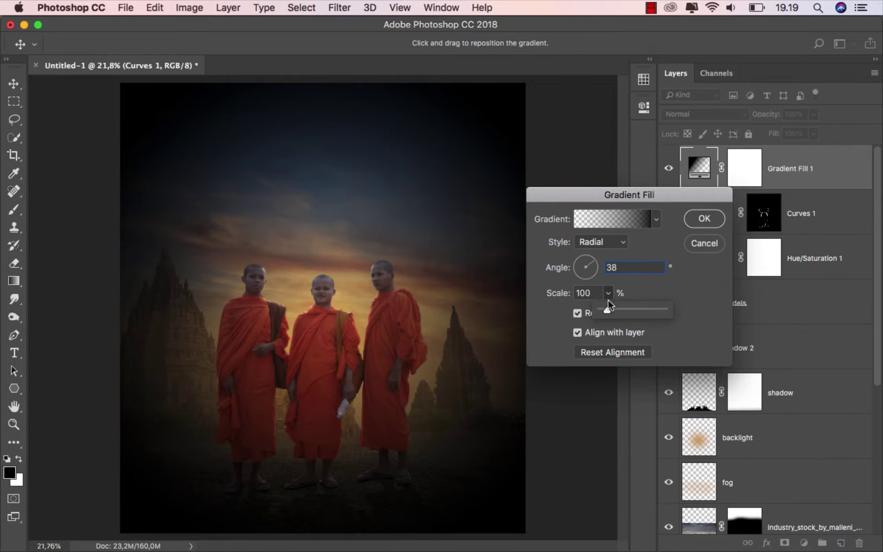
{"action": "left_click_drag", "start_coordinate": [611, 309], "coordinate": [624, 309]}
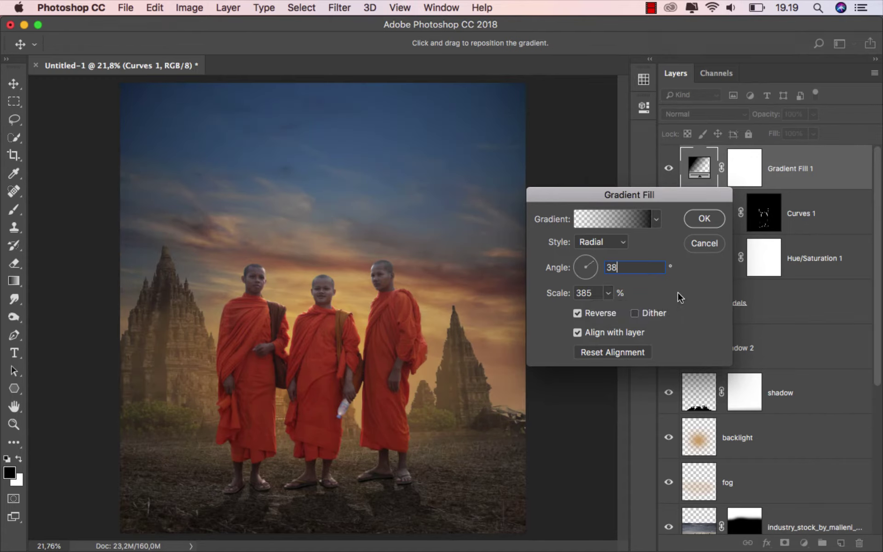
{"action": "left_click", "coordinate": [704, 219]}
Step: Change the Gradient Fill 1 blend mode to Overlay and compare the image with the vignette hidden and shown
{"action": "left_click", "coordinate": [668, 168]}
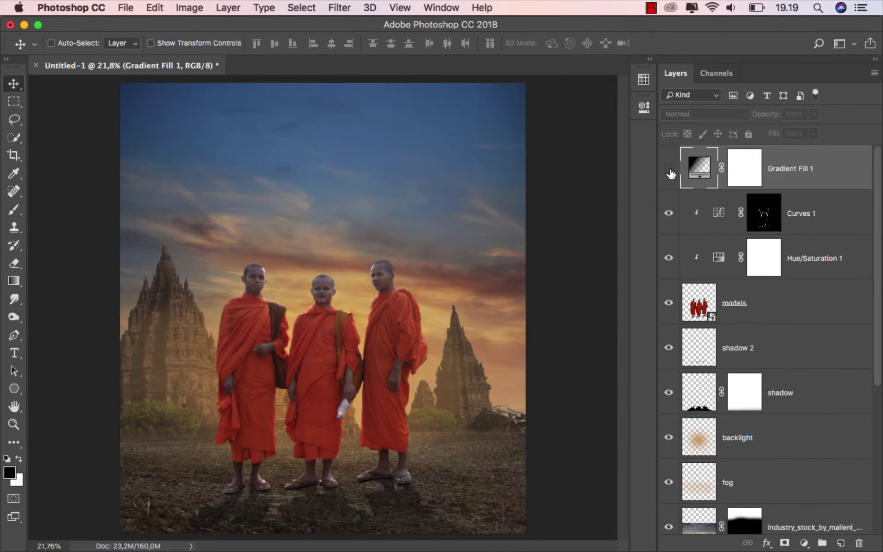
{"action": "left_click", "coordinate": [669, 168]}
{"action": "left_click", "coordinate": [696, 114]}
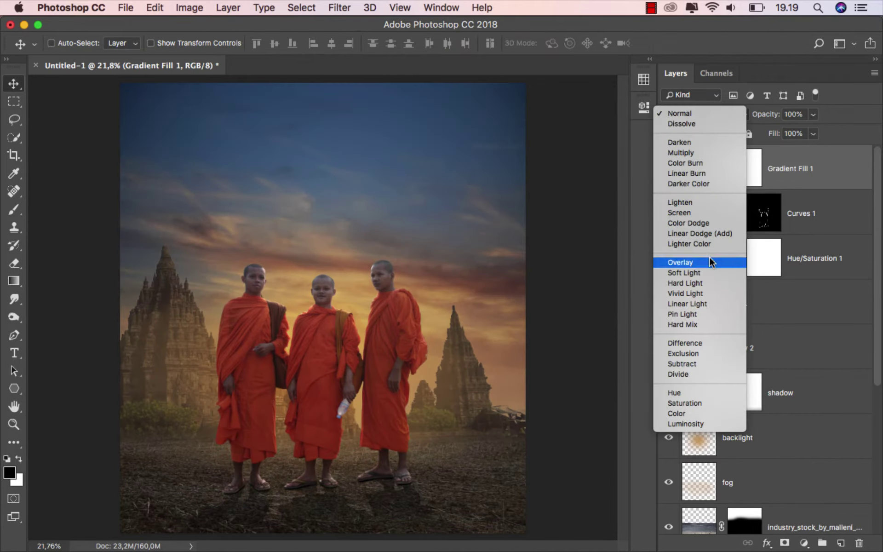
{"action": "left_click", "coordinate": [709, 261]}
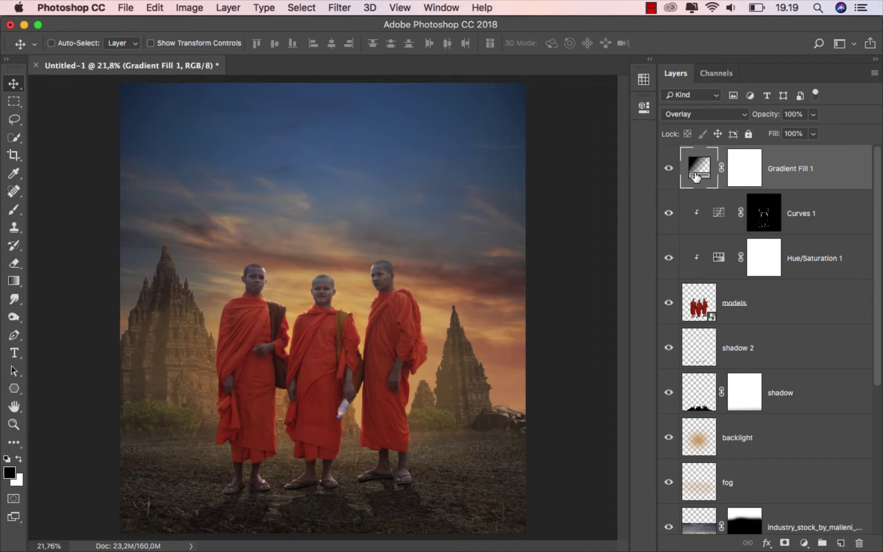
{"action": "left_click", "coordinate": [668, 168]}
{"action": "left_click", "coordinate": [669, 167]}
Step: Lower the Gradient Fill 1 opacity to 80% and compare the composite with and without it
{"action": "left_click", "coordinate": [813, 117]}
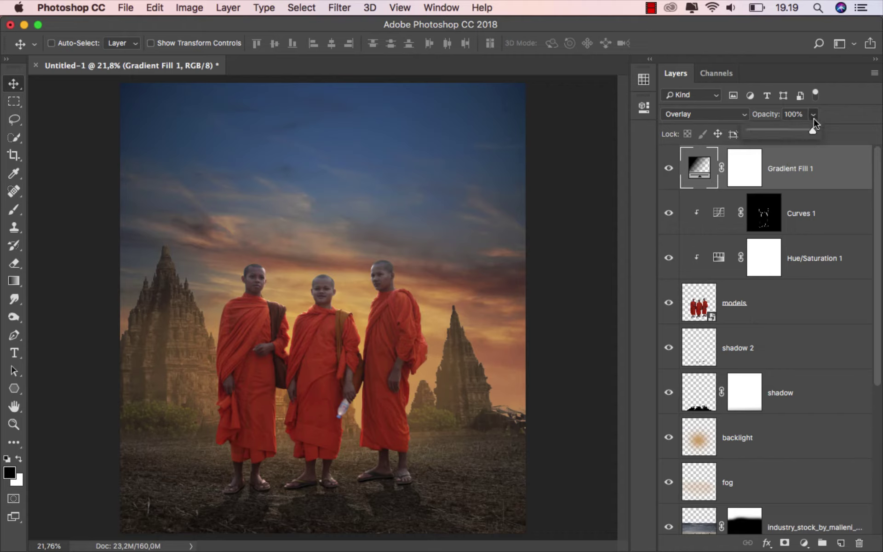
{"action": "left_click_drag", "start_coordinate": [798, 133], "coordinate": [803, 134]}
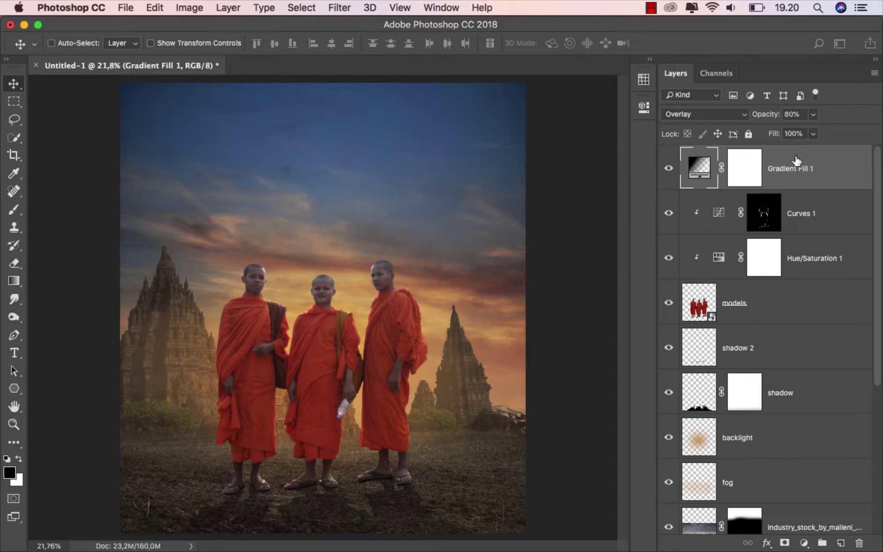
{"action": "left_click", "coordinate": [668, 169]}
{"action": "left_click", "coordinate": [669, 169]}
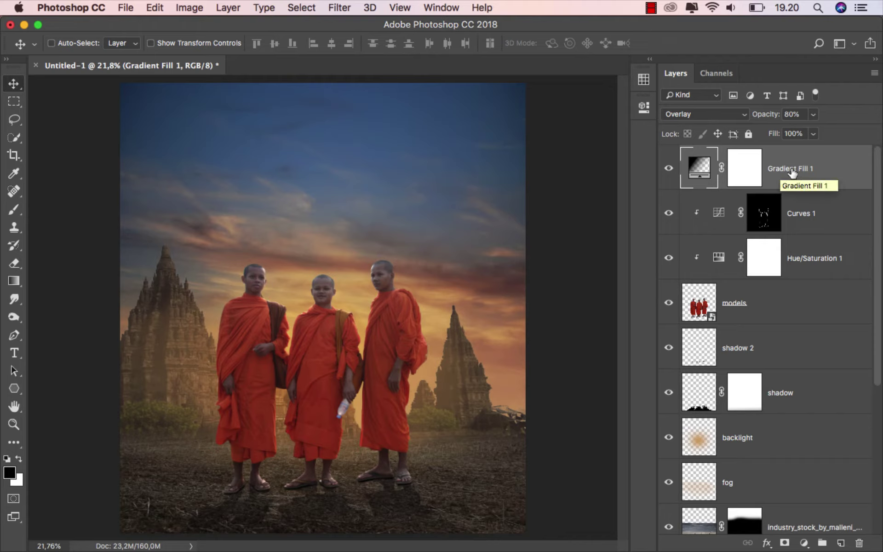
Step: Add a Channel Mixer adjustment on top, slightly raise blue in the Blue output channel, and compare the image with it hidden and shown
{"action": "left_click", "coordinate": [803, 543]}
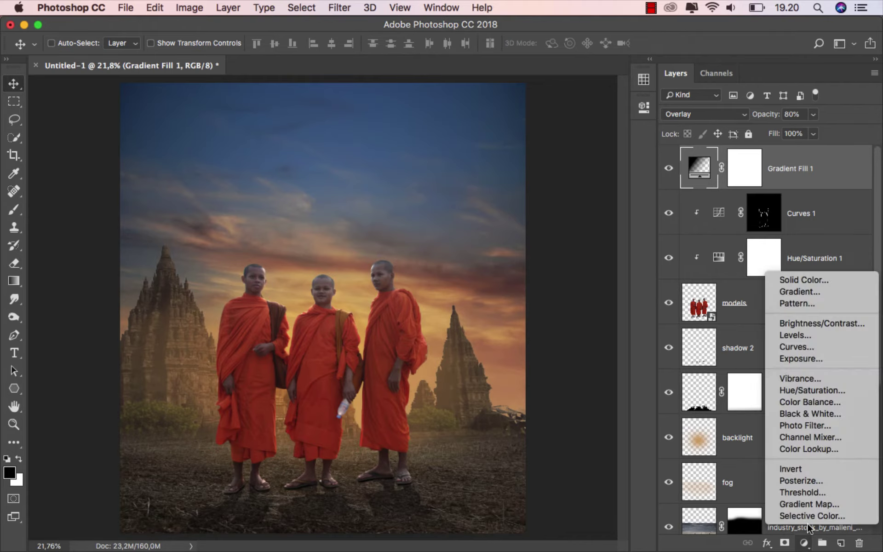
{"action": "left_click", "coordinate": [829, 438]}
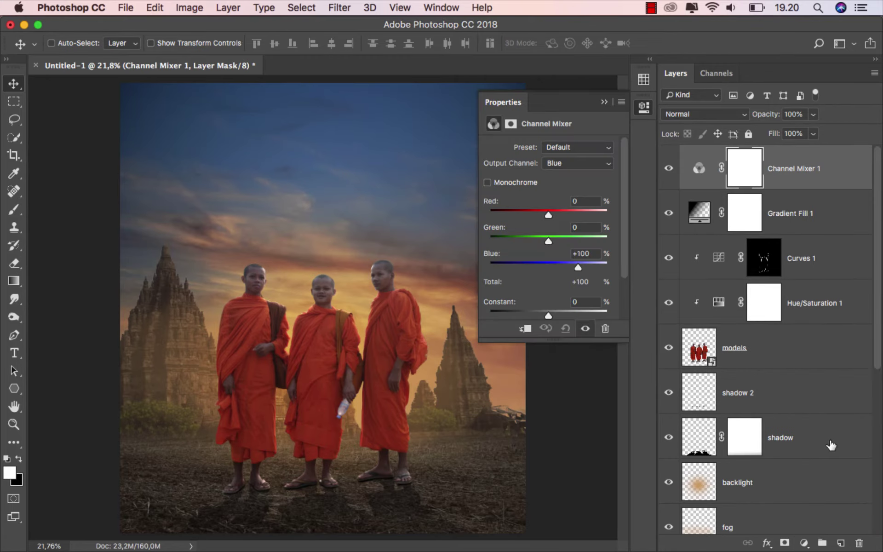
{"action": "left_click", "coordinate": [561, 164]}
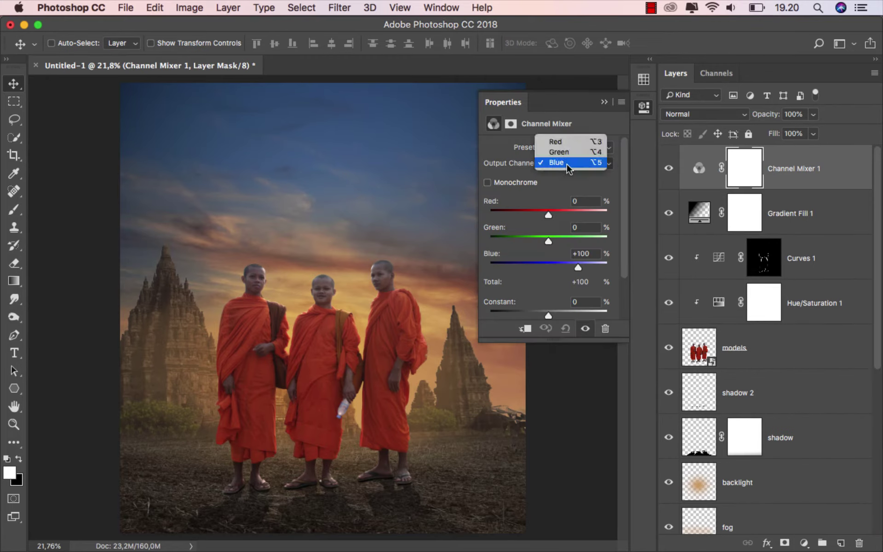
{"action": "left_click", "coordinate": [562, 163]}
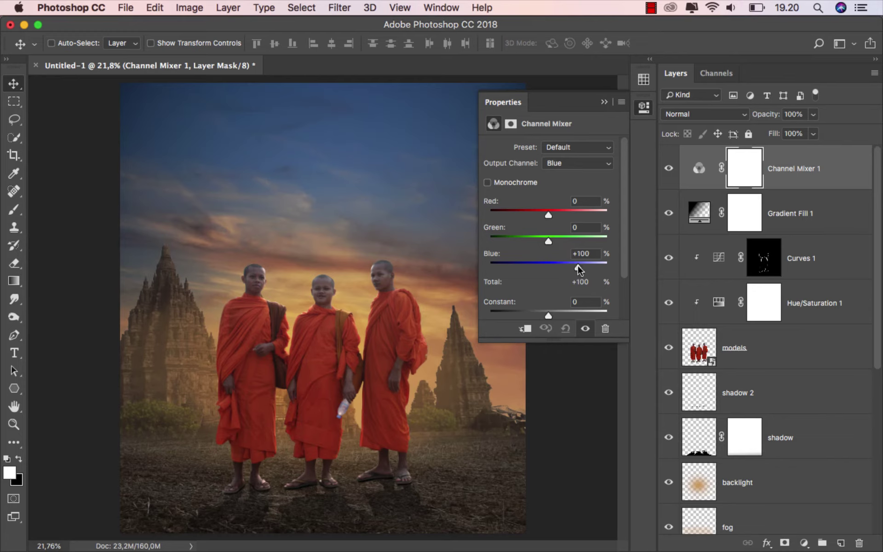
{"action": "left_click_drag", "start_coordinate": [577, 267], "coordinate": [582, 268]}
{"action": "left_click", "coordinate": [604, 101]}
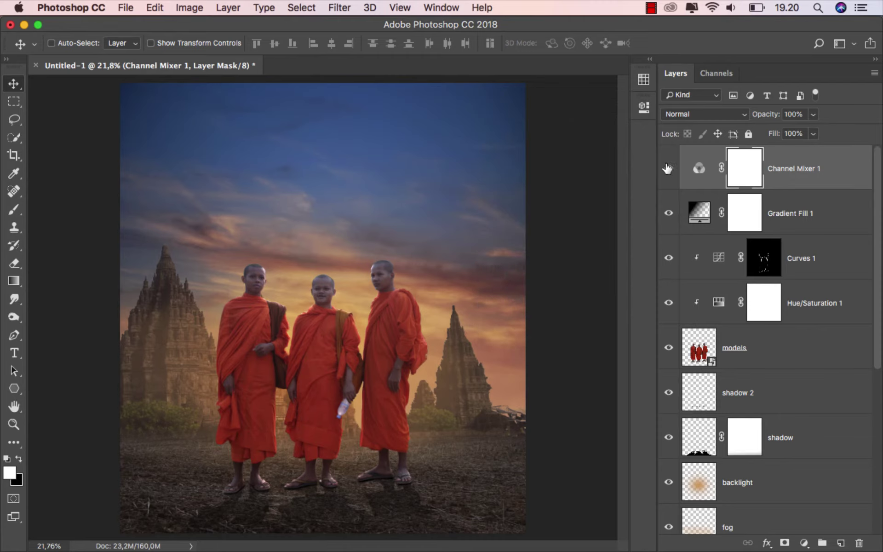
{"action": "left_click", "coordinate": [667, 168]}
{"action": "left_click", "coordinate": [667, 168]}
Step: Add an Exposure adjustment above Channel Mixer 1 with exposure +0.31 and invert its mask to black
{"action": "left_click", "coordinate": [784, 176]}
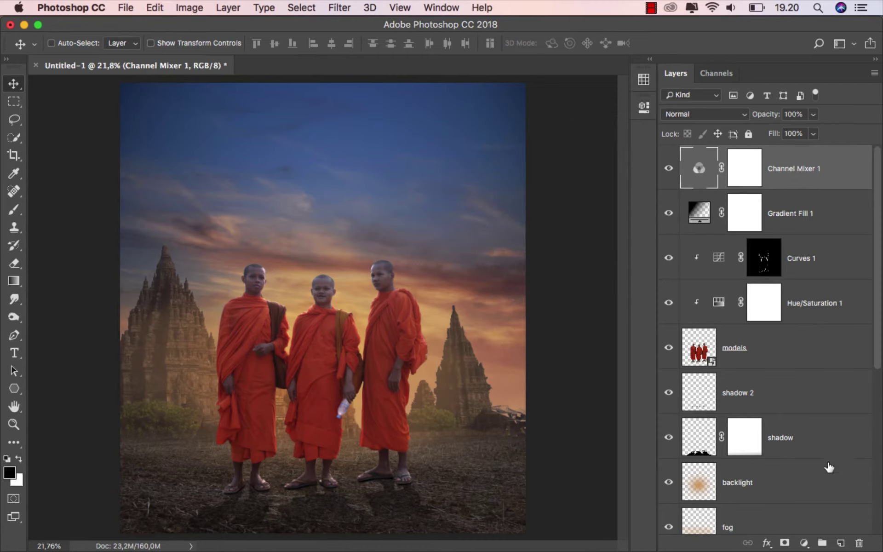
{"action": "left_click", "coordinate": [803, 543]}
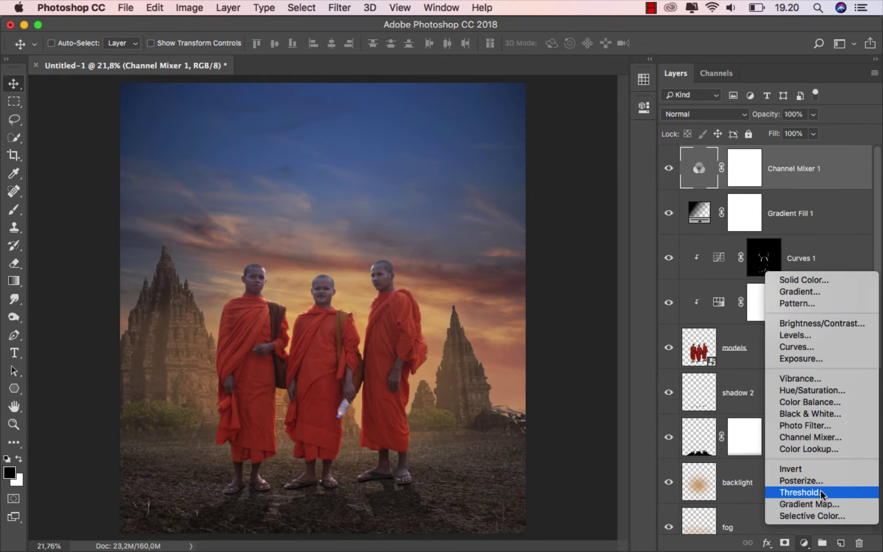
{"action": "left_click", "coordinate": [810, 359]}
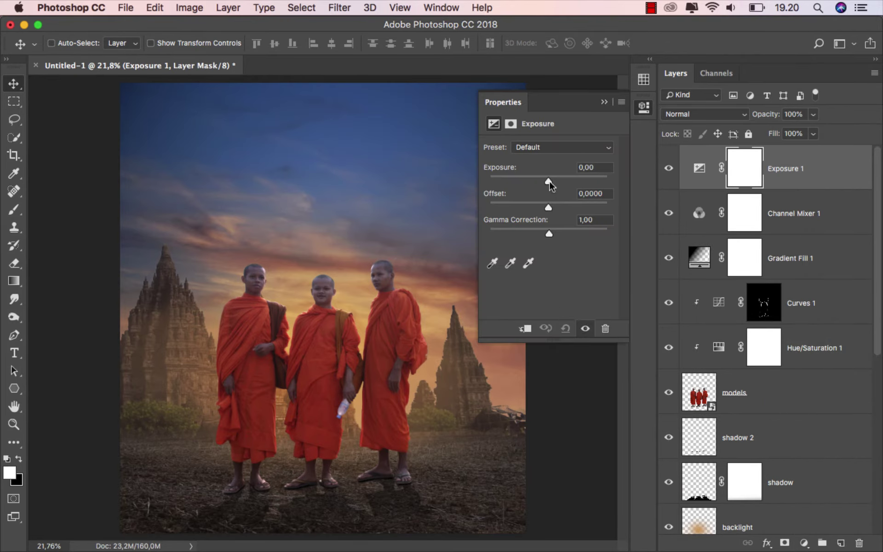
{"action": "left_click_drag", "start_coordinate": [549, 181], "coordinate": [550, 180]}
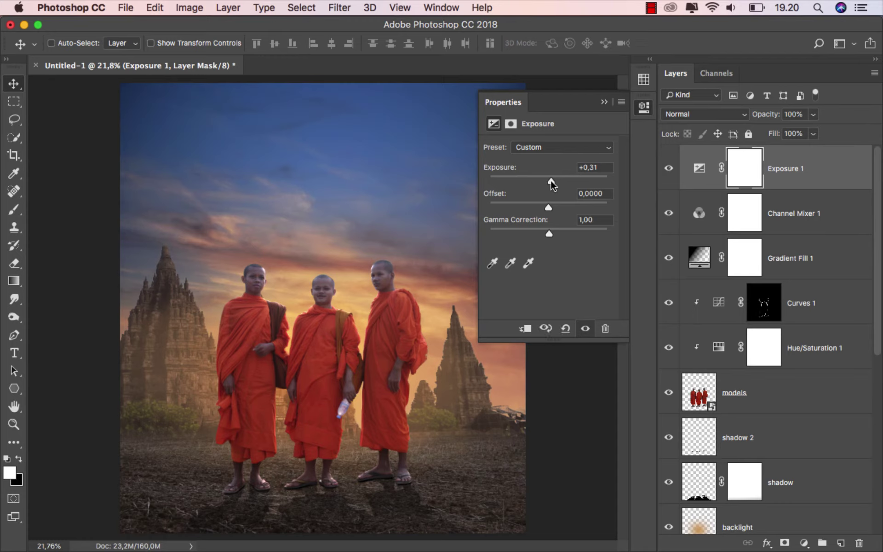
{"action": "left_click", "coordinate": [604, 102]}
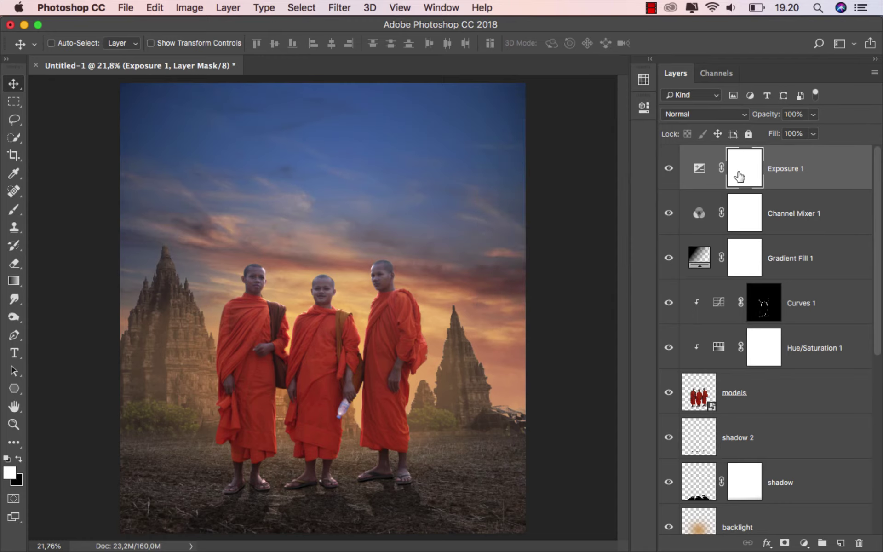
{"action": "key", "text": "super+i"}
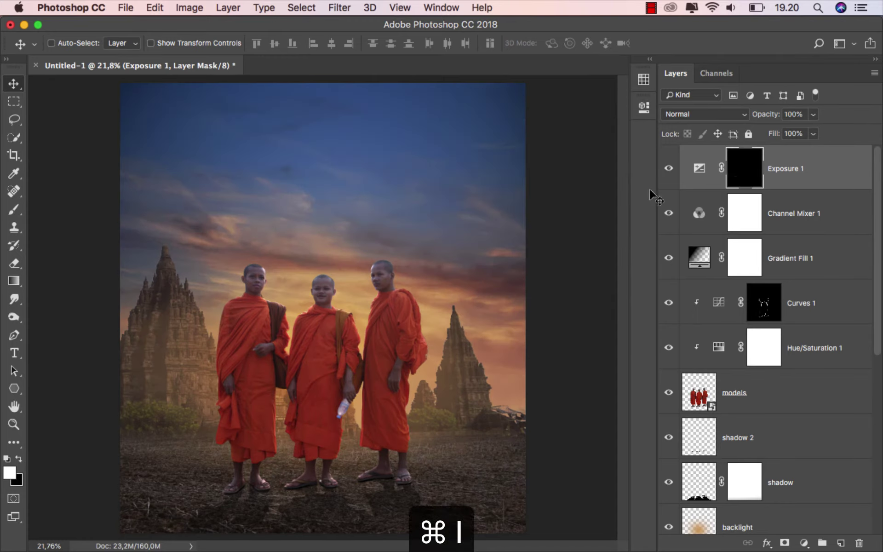
Step: Dab white on the Exposure 1 mask over the monks with a soft 2300 px brush to brighten the image centre
{"action": "left_click", "coordinate": [14, 209]}
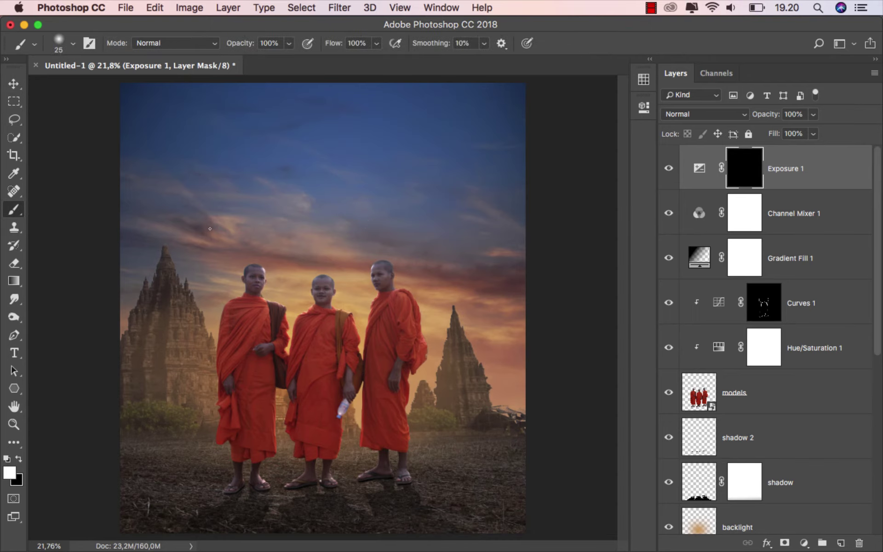
{"action": "right_click", "coordinate": [210, 229]}
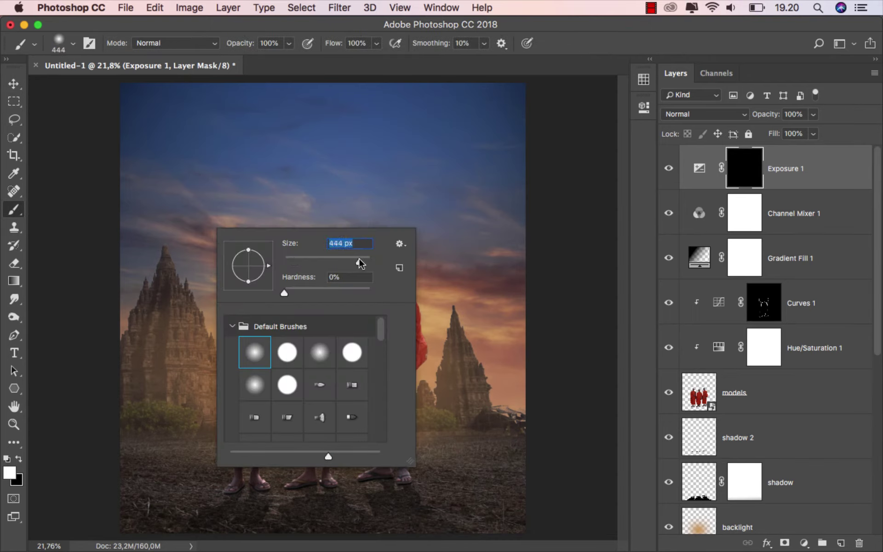
{"action": "left_click_drag", "start_coordinate": [358, 258], "coordinate": [363, 258]}
{"action": "left_click", "coordinate": [554, 49]}
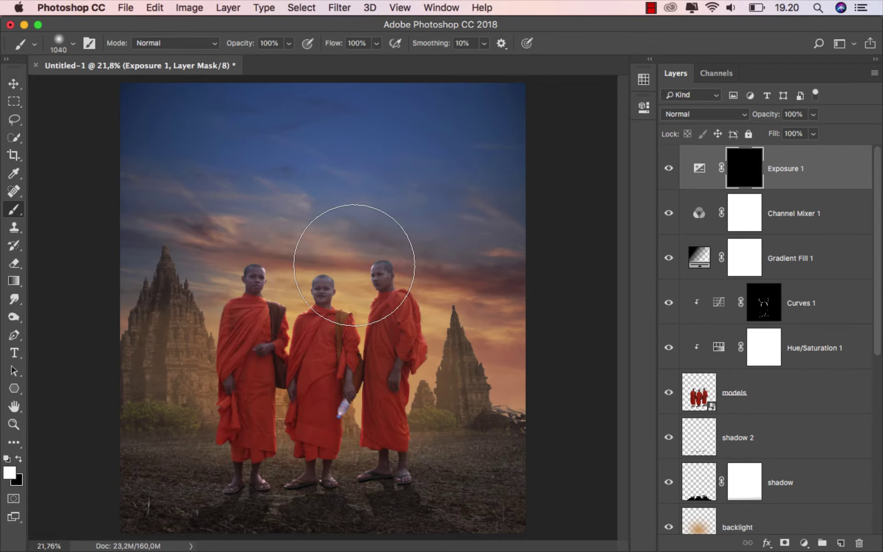
{"action": "key", "text": "bracketright"}
{"action": "key", "text": "bracketright"}
{"action": "key", "text": "bracketright"}
{"action": "key", "text": "bracketright"}
{"action": "key", "text": "bracketright"}
{"action": "key", "text": "bracketright"}
{"action": "key", "text": "bracketright"}
{"action": "key", "text": "bracketright"}
{"action": "key", "text": "bracketright"}
{"action": "key", "text": "bracketright"}
{"action": "key", "text": "bracketright"}
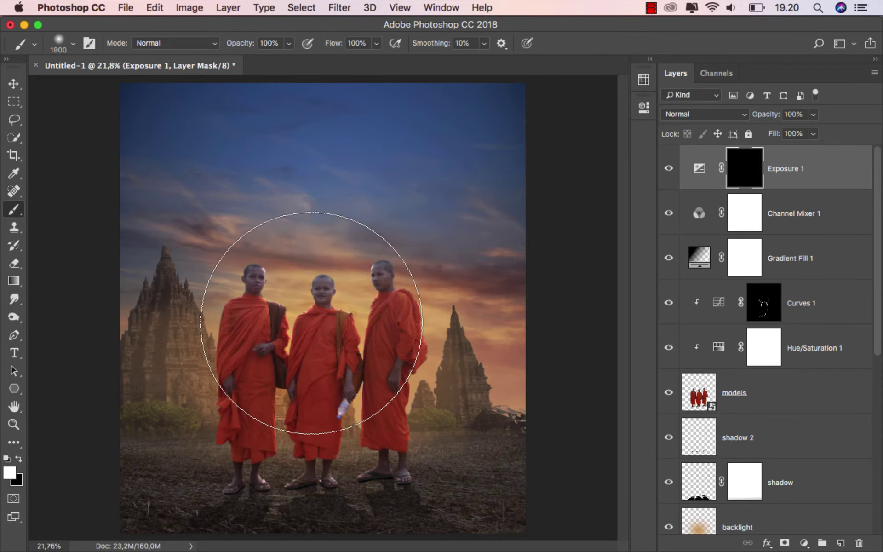
{"action": "key", "text": "bracketright"}
{"action": "key", "text": "bracketright"}
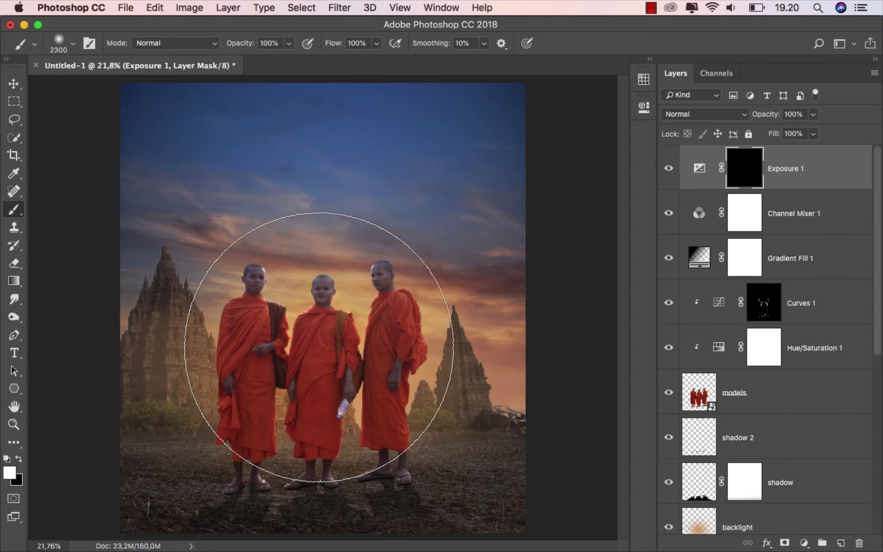
{"action": "left_click", "coordinate": [323, 323]}
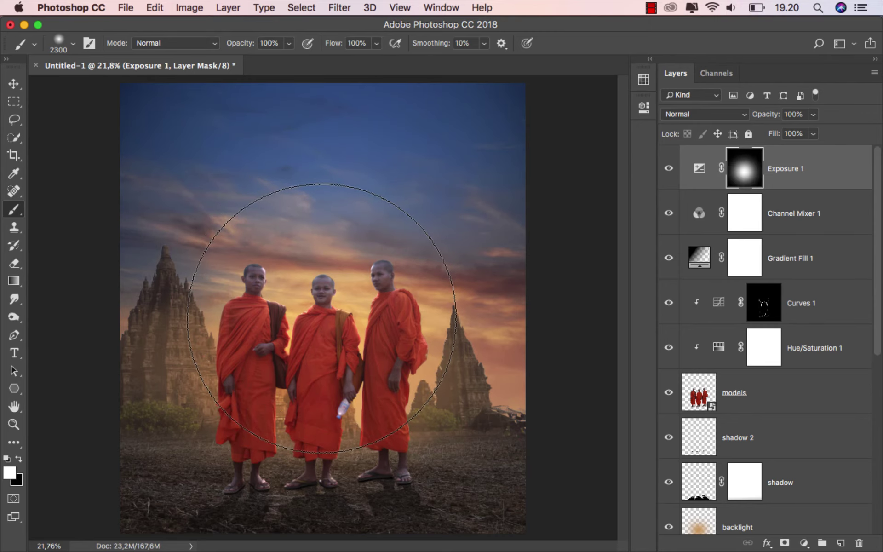
{"action": "left_click", "coordinate": [320, 310]}
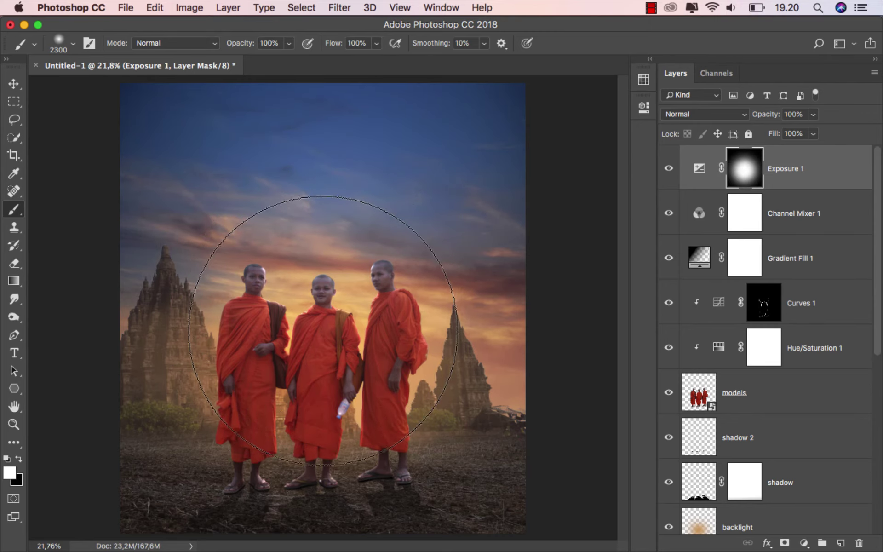
{"action": "left_click", "coordinate": [14, 84]}
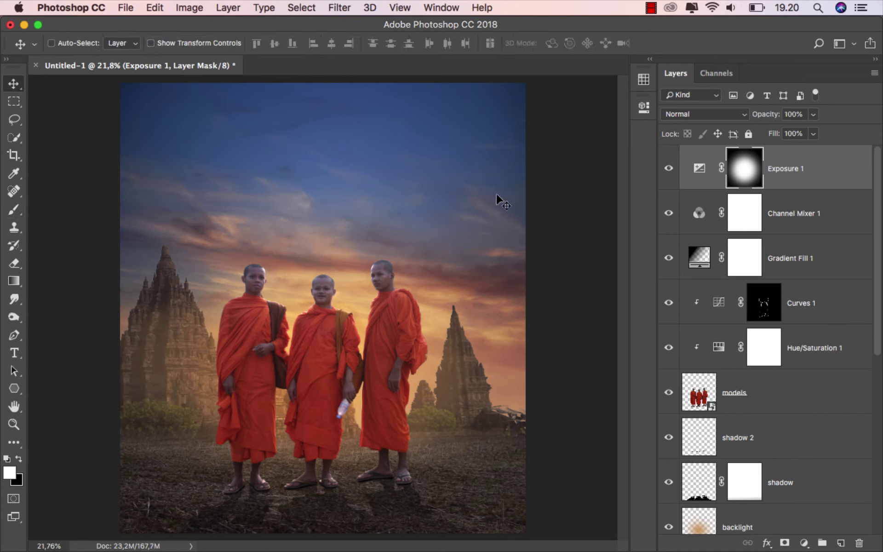
Step: Compare the composite with the Exposure 1 adjustment hidden and shown, leaving that layer visible and selected
{"action": "left_click", "coordinate": [668, 169]}
{"action": "left_click", "coordinate": [668, 168]}
{"action": "left_click", "coordinate": [787, 170]}
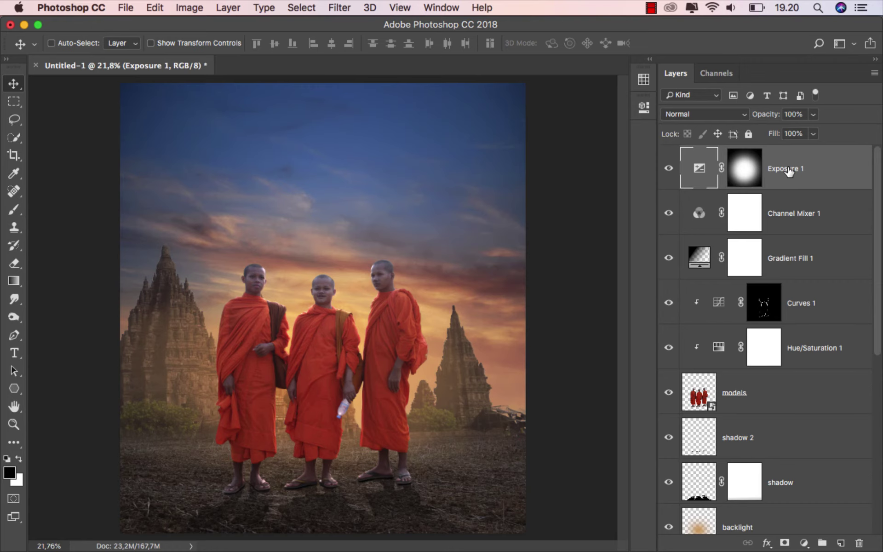
Step: Save the composite as a JPEG named ok in untitled folder 2, at quality 12 (Maximum) with Baseline ("Standard") format
{"action": "left_click", "coordinate": [128, 9]}
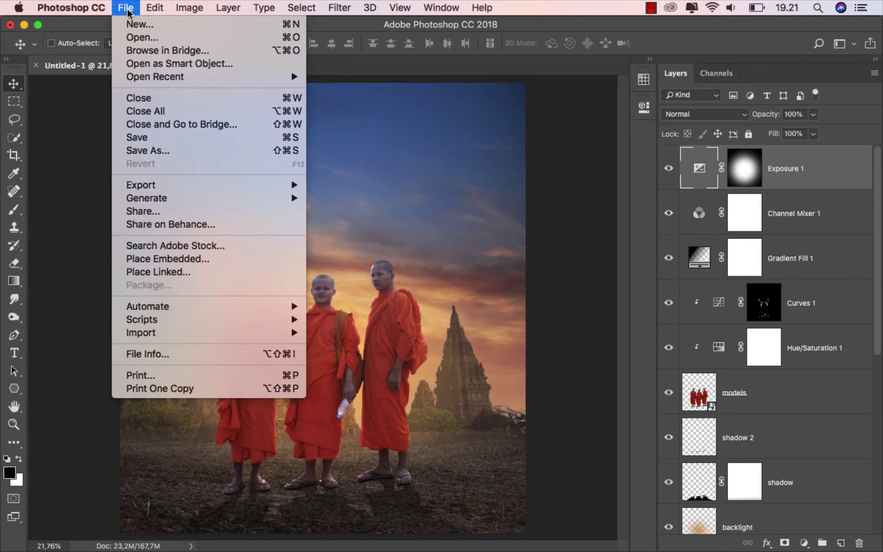
{"action": "left_click", "coordinate": [195, 152]}
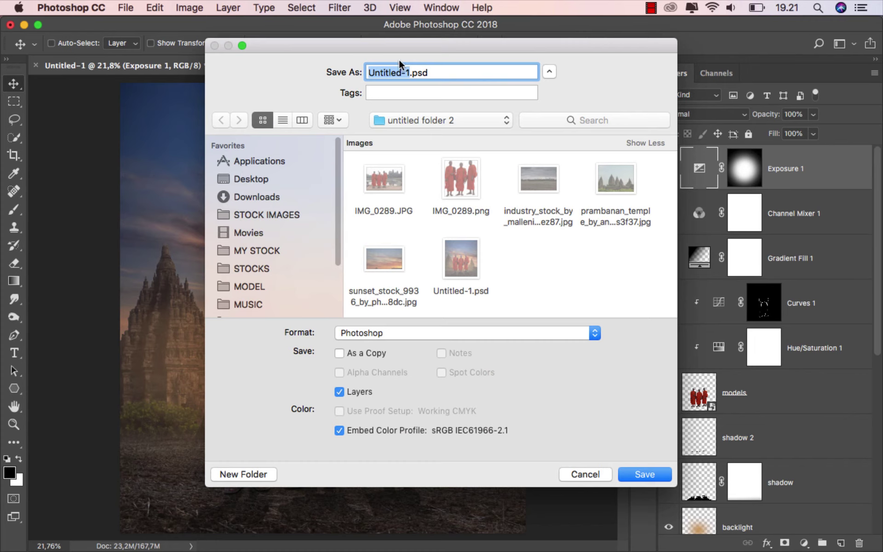
{"action": "type", "text": "ok"}
{"action": "left_click", "coordinate": [422, 335]}
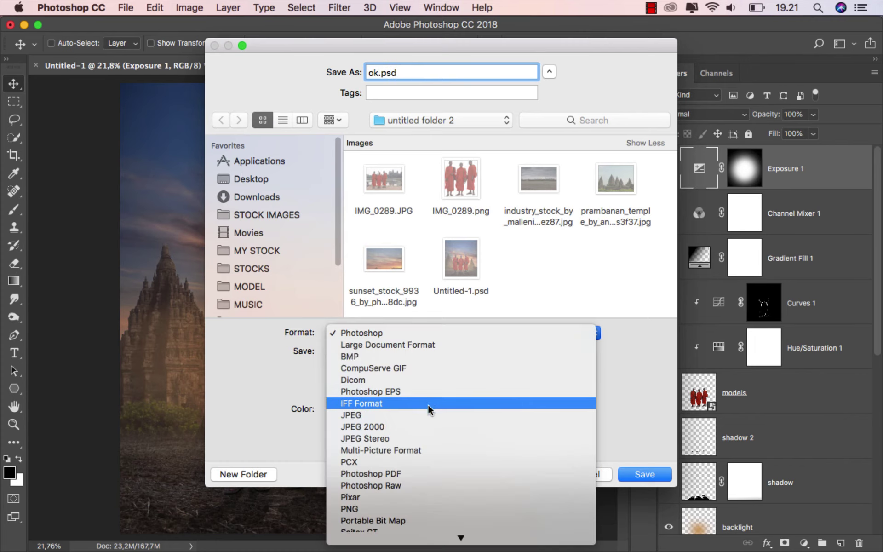
{"action": "left_click", "coordinate": [433, 411]}
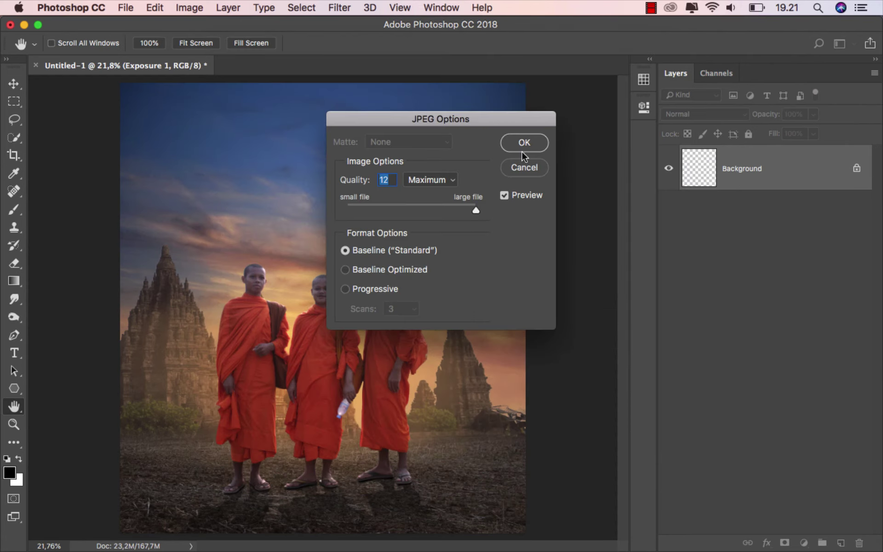
{"action": "left_click", "coordinate": [522, 149]}
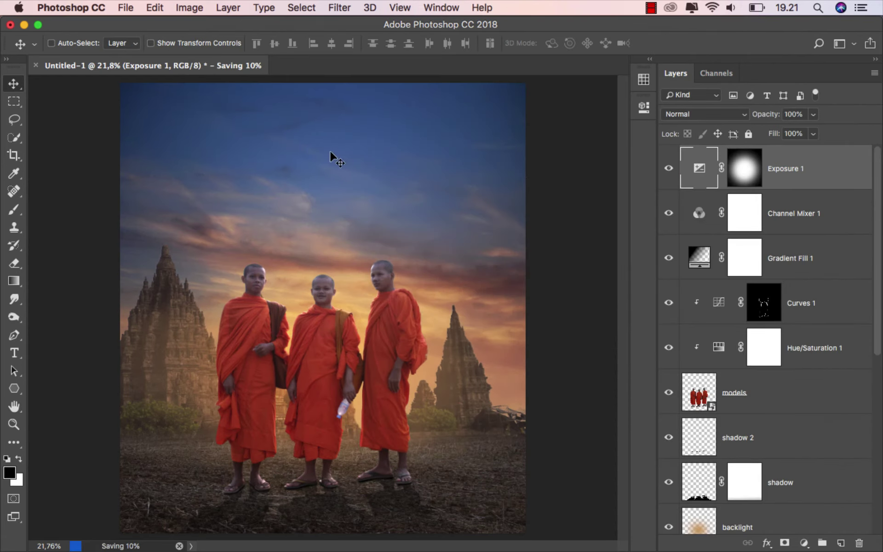
Step: Browse the files available to open in untitled folder 2 and preview the exported ok.jpg
{"action": "left_click", "coordinate": [126, 8]}
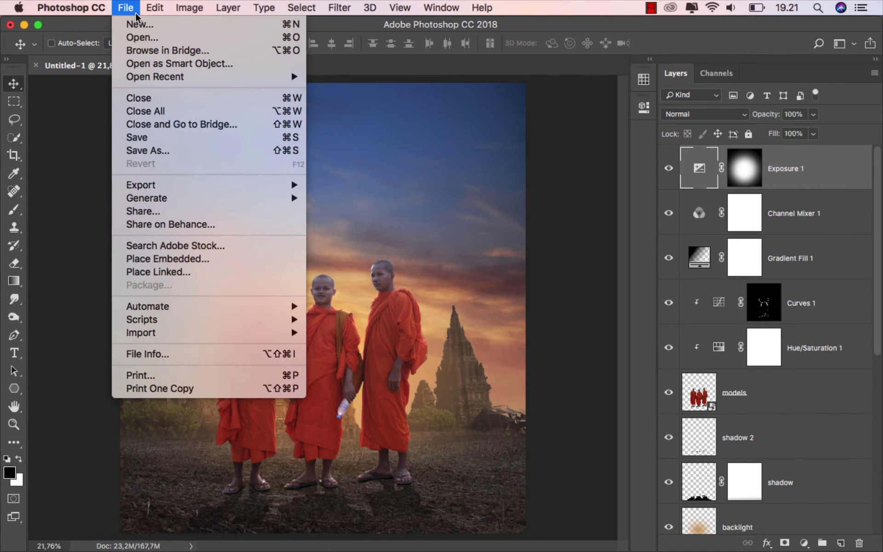
{"action": "left_click", "coordinate": [158, 37]}
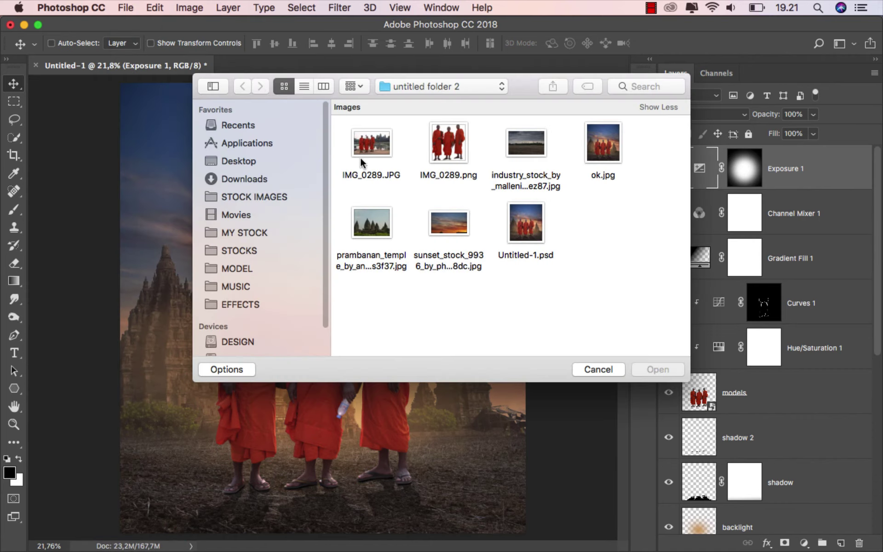
{"action": "left_click", "coordinate": [598, 144]}
{"action": "key", "text": "space"}
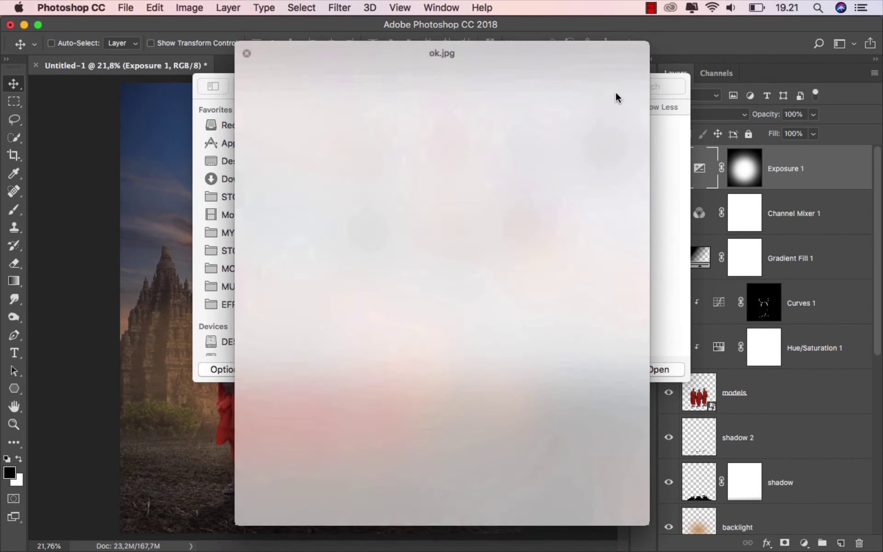